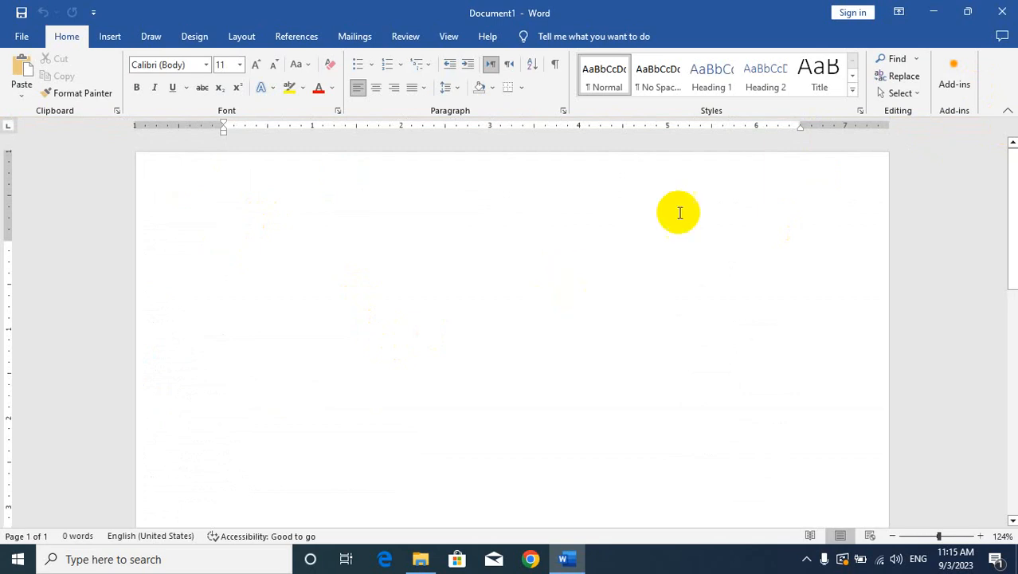
# Close the open document, launch Word by running winword from the Run dialog, and close its start screen.
pyautogui.click(997, 15)
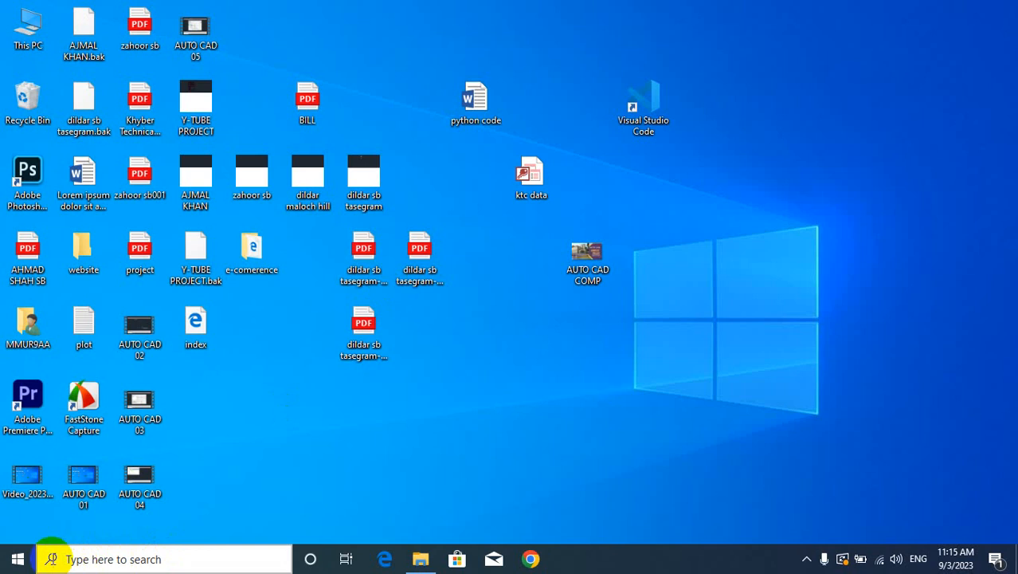
pyautogui.click(76, 559)
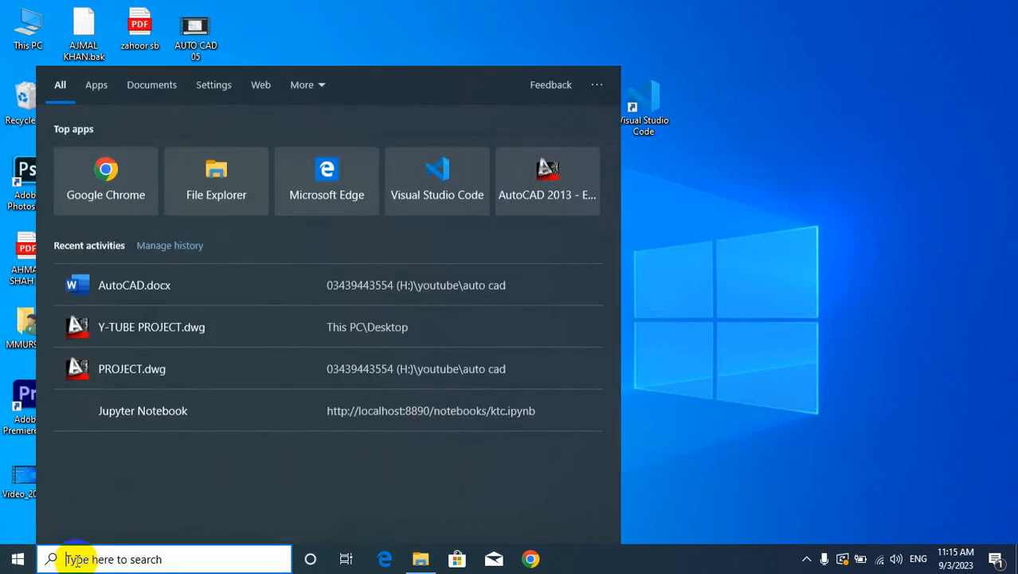
pyautogui.write('run')
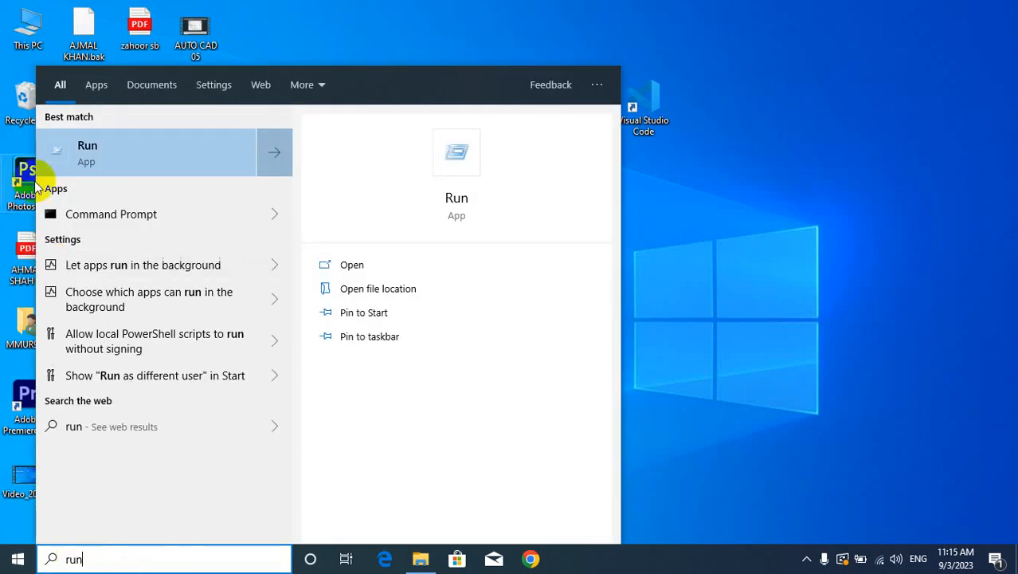
pyautogui.click(78, 148)
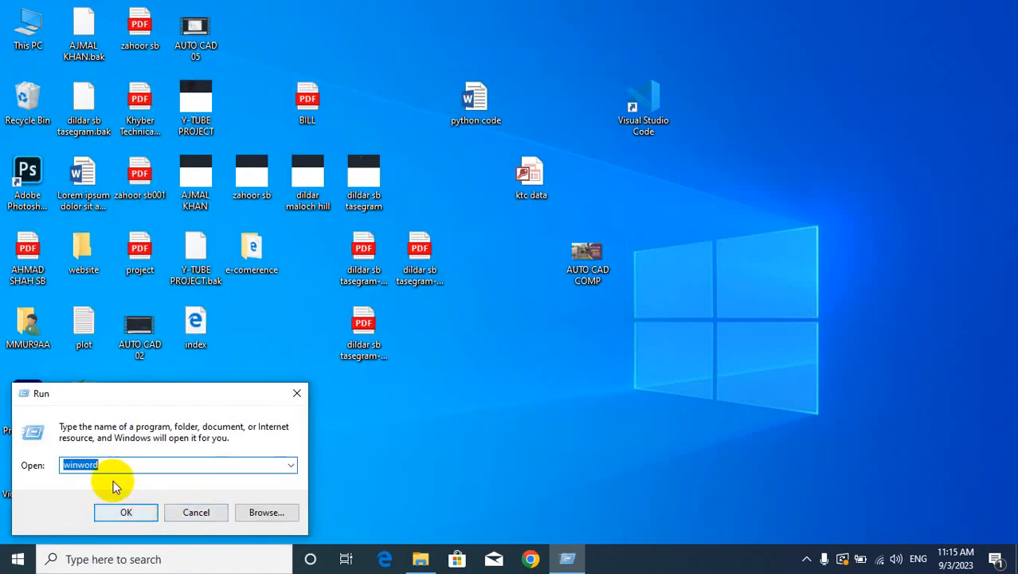
pyautogui.click(127, 512)
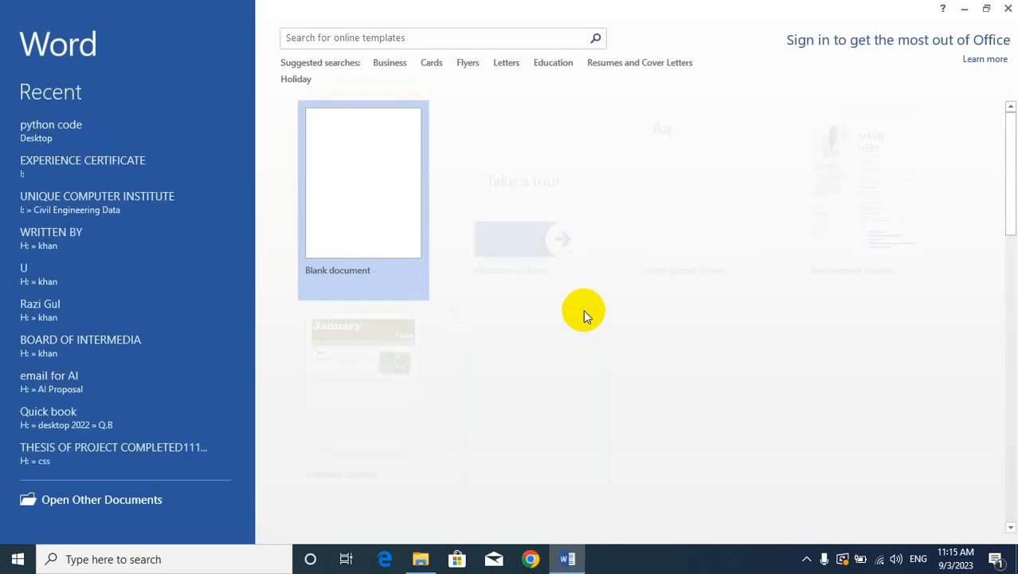
pyautogui.click(1009, 8)
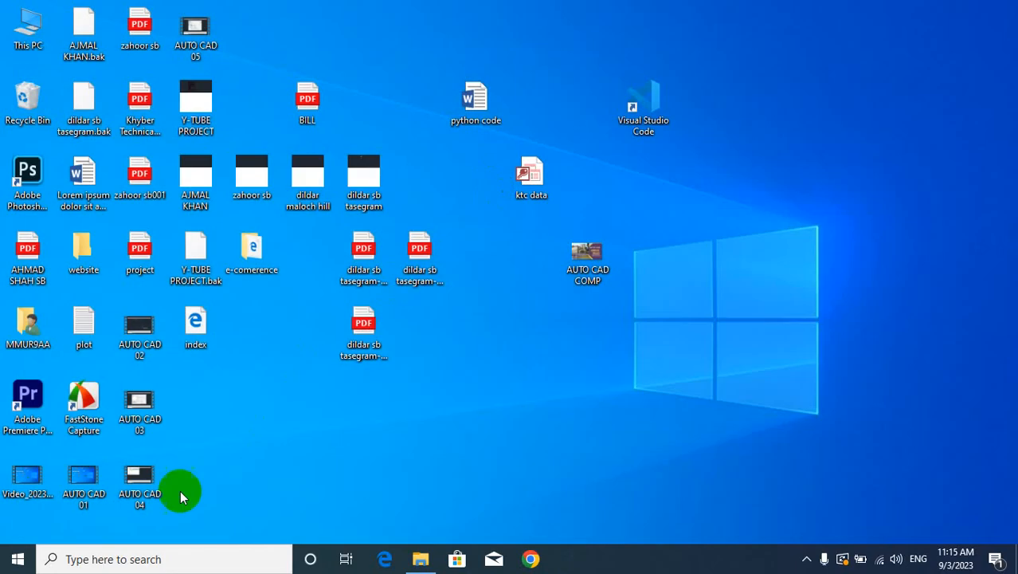
# Find Word among the installed programs and open the file location of its program shortcut.
pyautogui.click(18, 559)
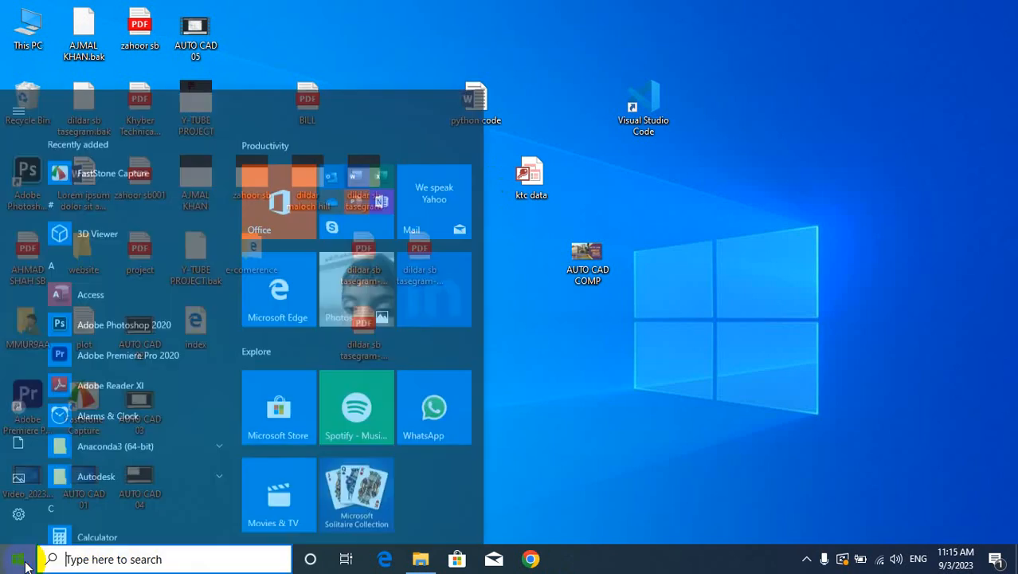
pyautogui.scroll(-10, 147, 141)
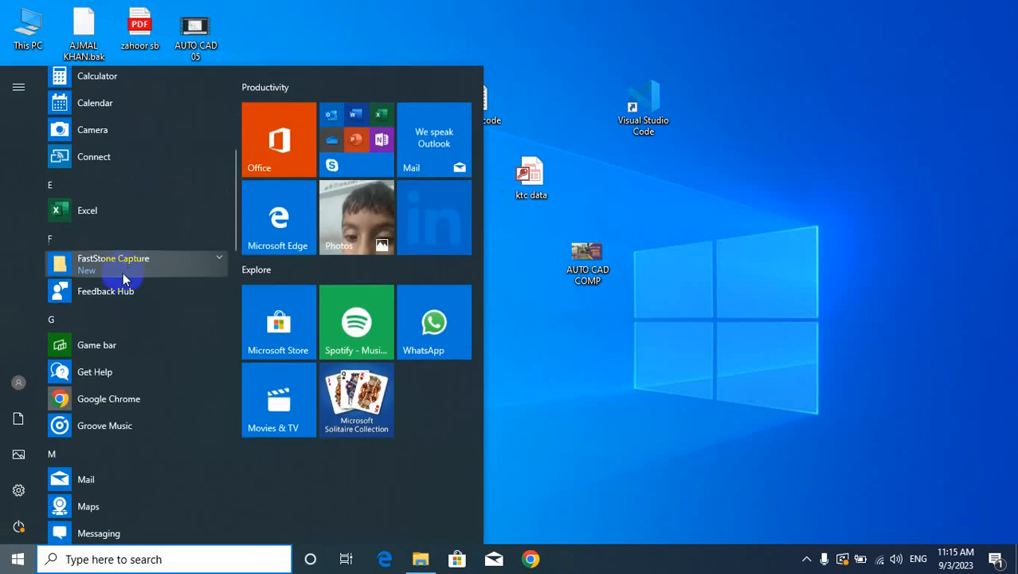
pyautogui.write('w')
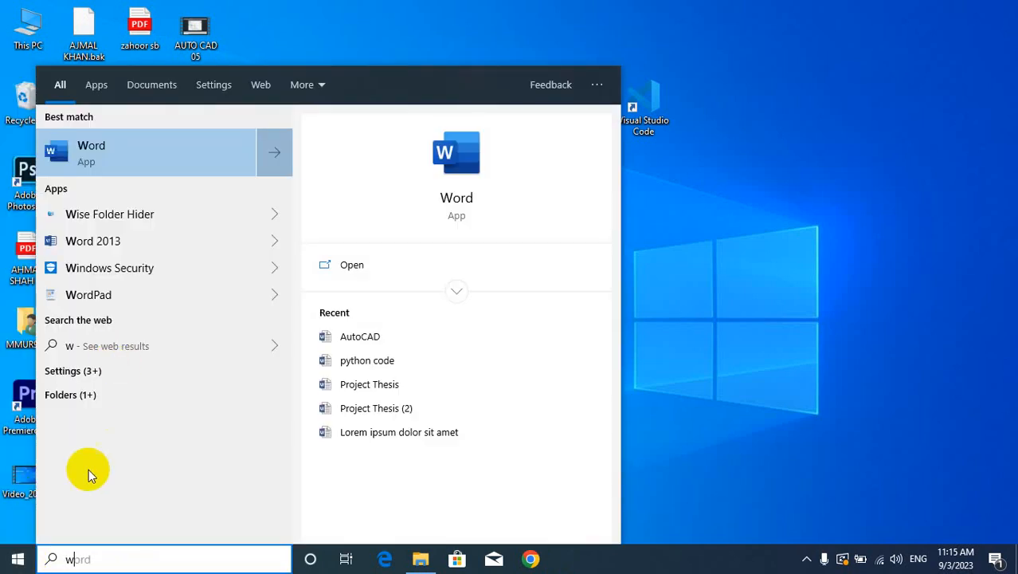
pyautogui.rightClick(134, 156)
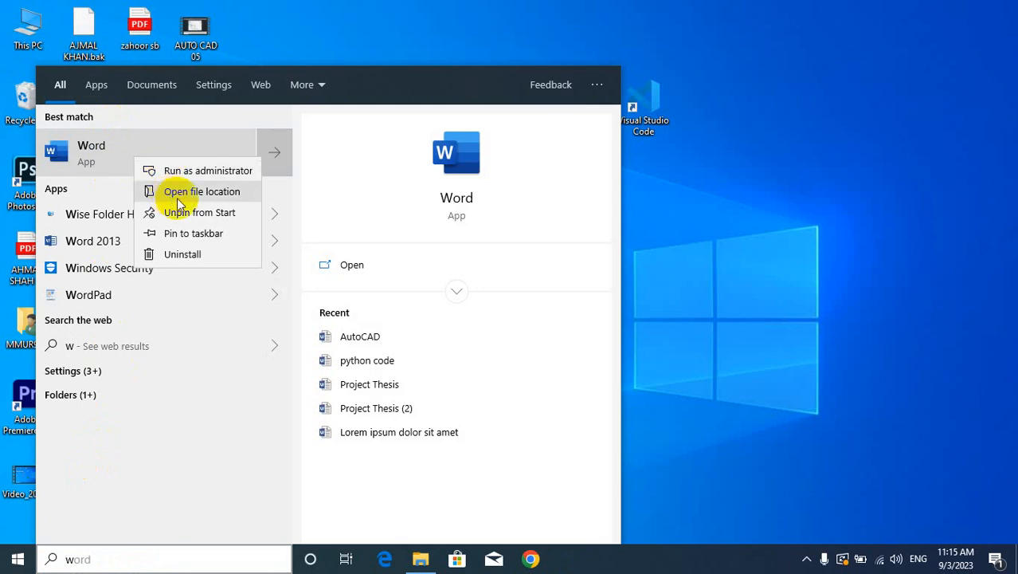
pyautogui.click(212, 200)
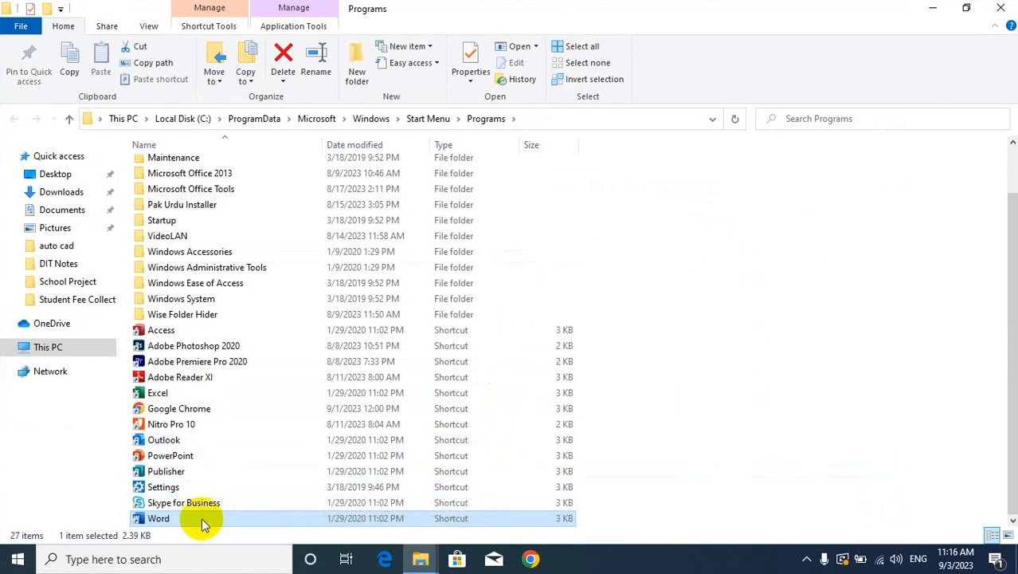
# Create a desktop shortcut for Word from the Programs folder and test it by opening and closing Word.
pyautogui.rightClick(204, 518)
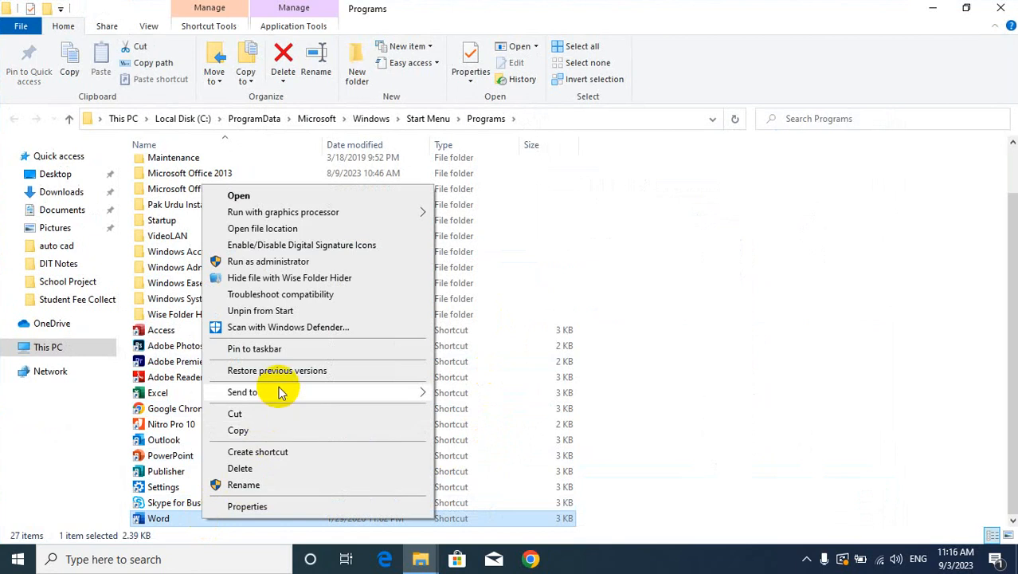
pyautogui.moveTo(348, 391)
pyautogui.click(480, 426)
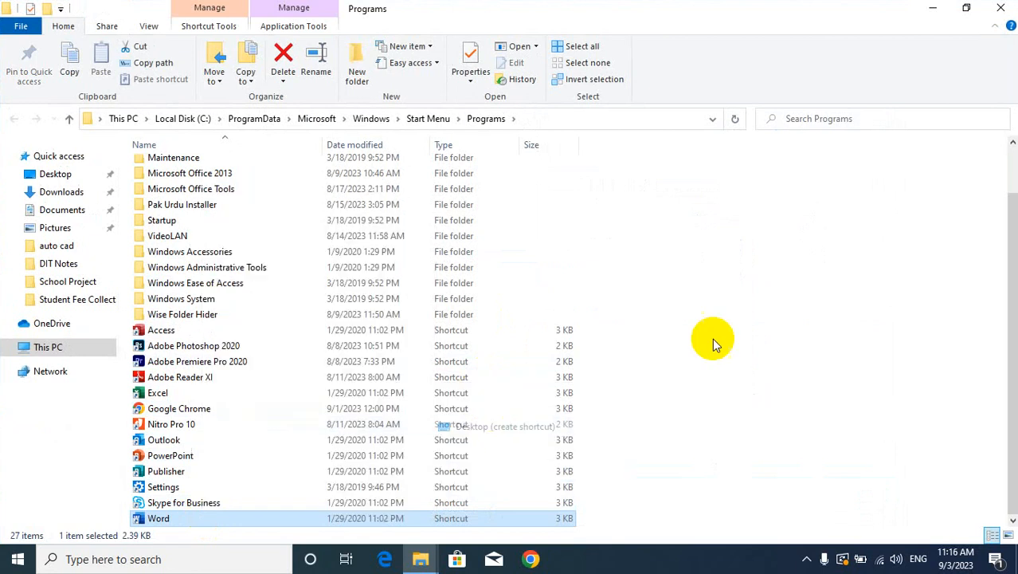
pyautogui.click(1005, 11)
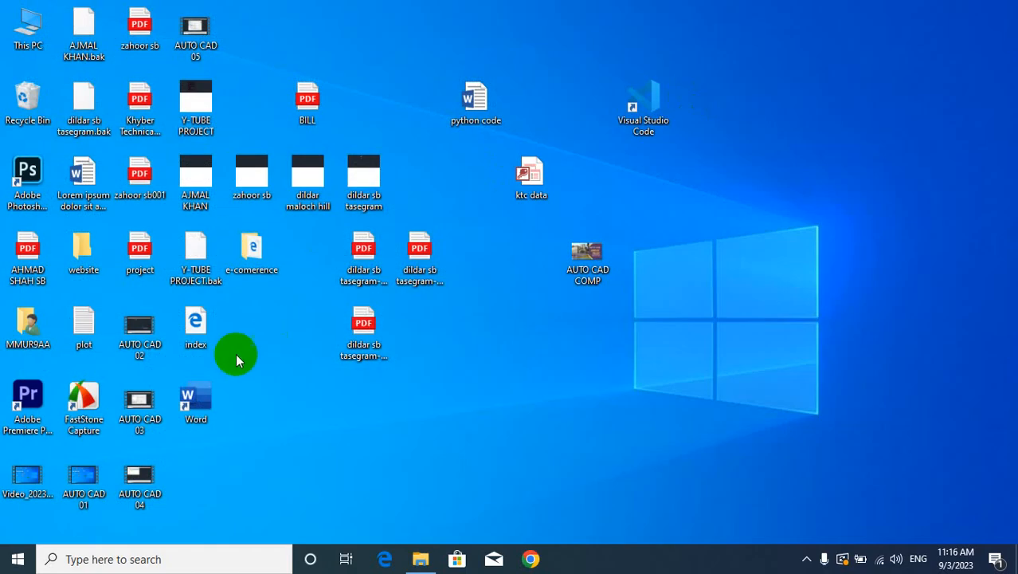
pyautogui.doubleClick(209, 399)
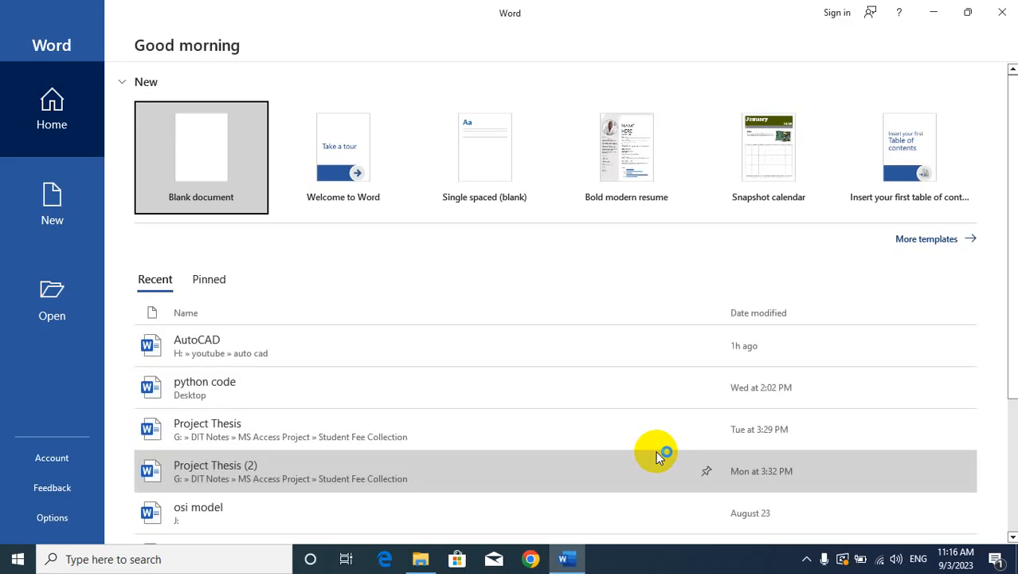
pyautogui.click(1006, 14)
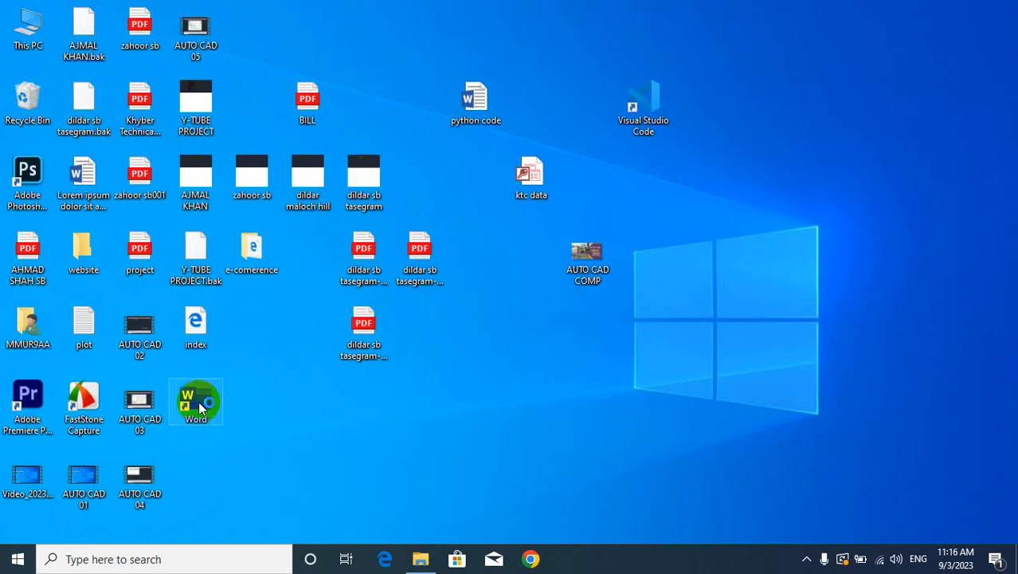
# Assign the shortcut key Ctrl + Alt + W to the Word desktop shortcut in its properties.
pyautogui.rightClick(199, 401)
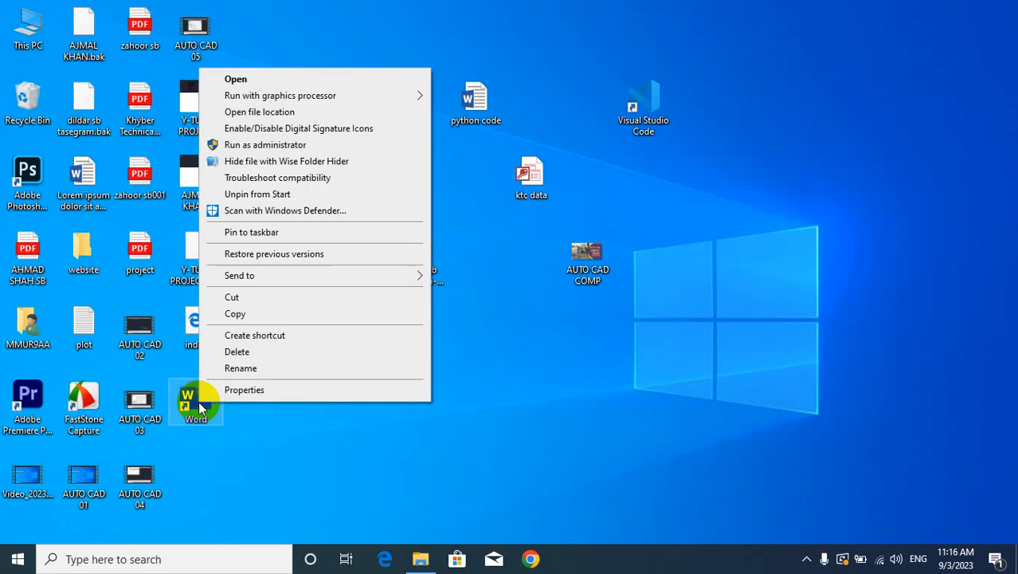
pyautogui.click(262, 389)
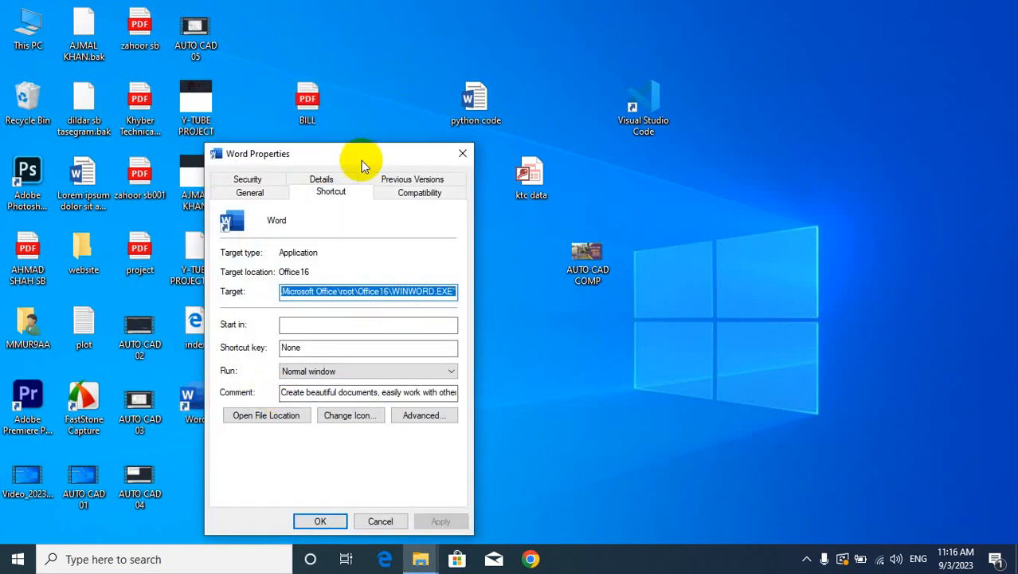
pyautogui.moveTo(359, 153); pyautogui.dragTo(505, 40)
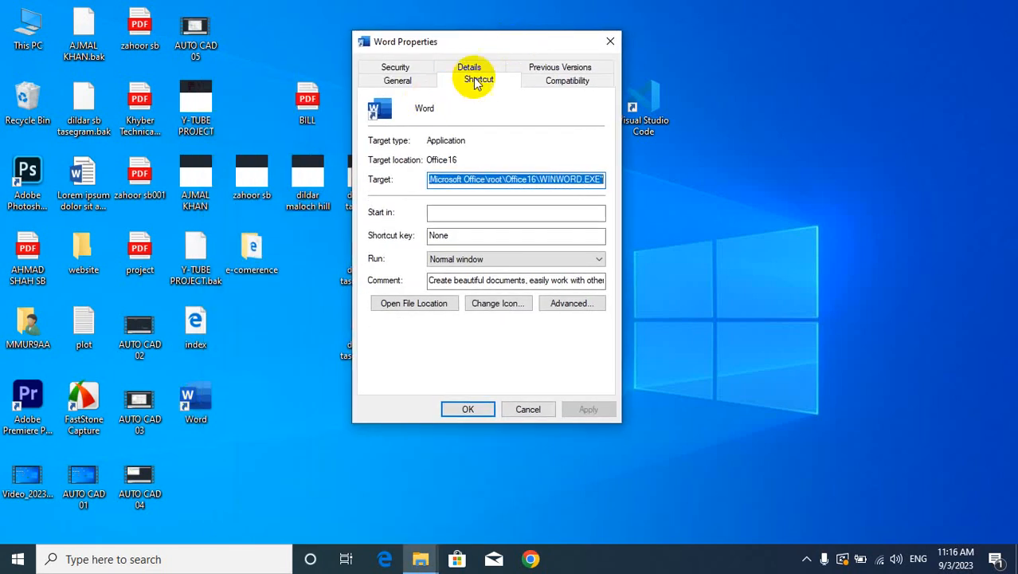
pyautogui.click(476, 82)
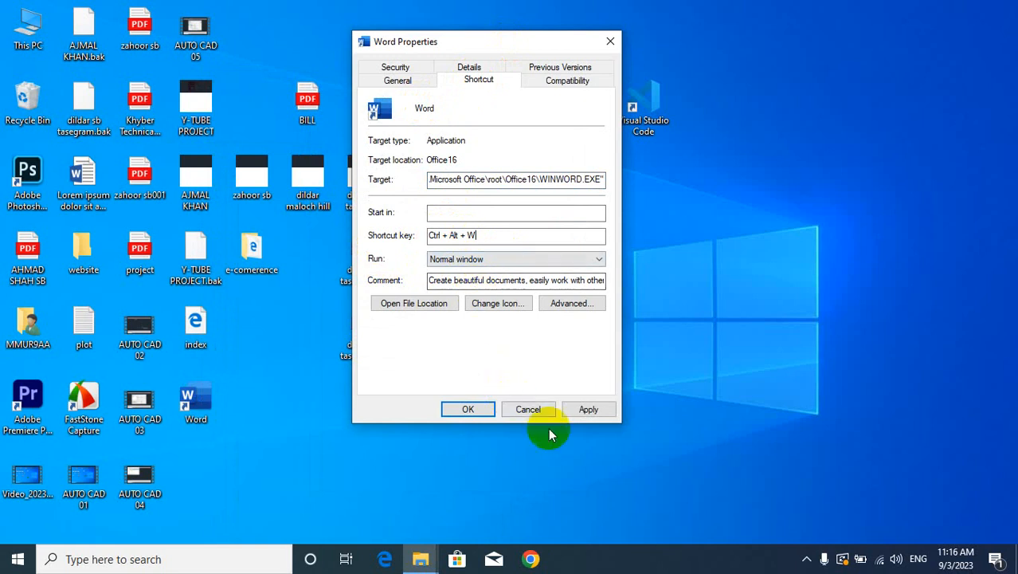
pyautogui.click(594, 409)
pyautogui.click(476, 416)
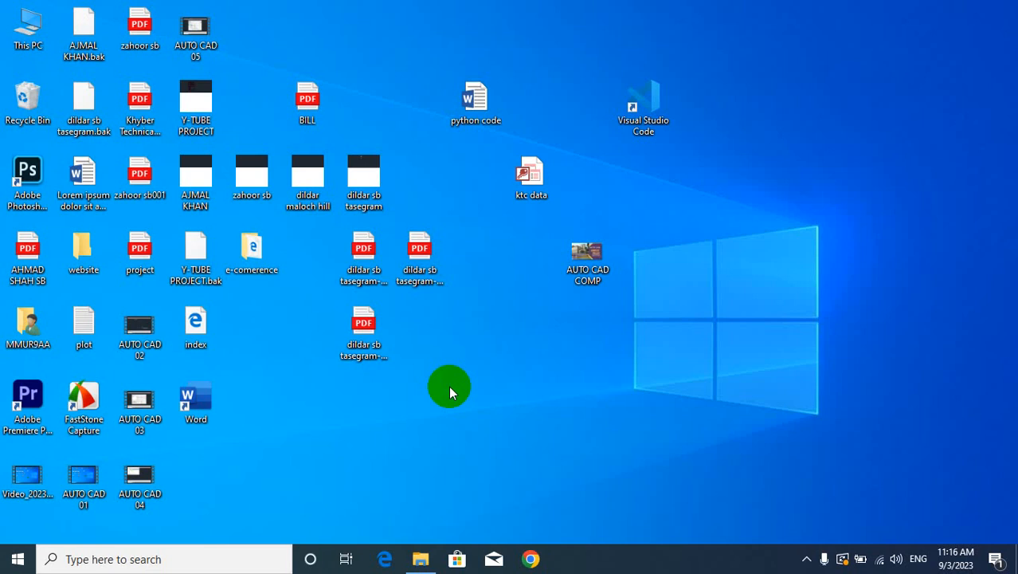
# Launch Word with its assigned shortcut key, create a blank document and dismiss the license notice.
pyautogui.hotkey('ctrl', 'alt', 'w')
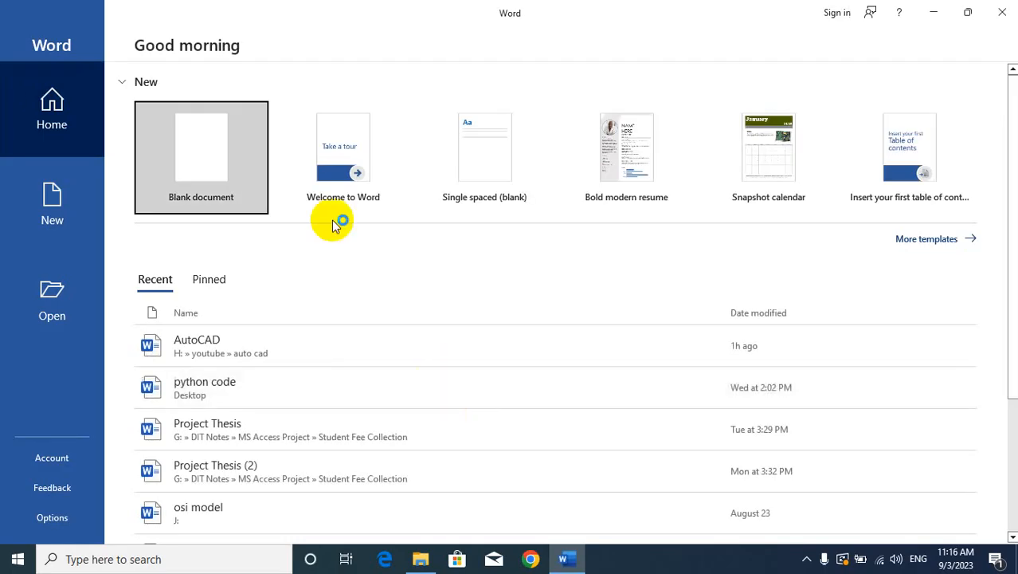
pyautogui.click(235, 181)
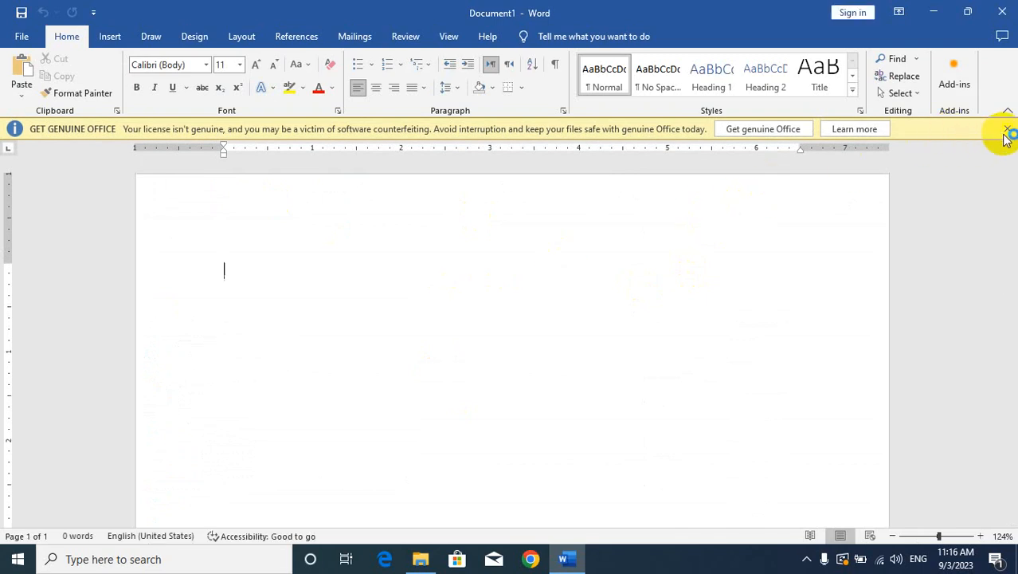
pyautogui.click(1007, 131)
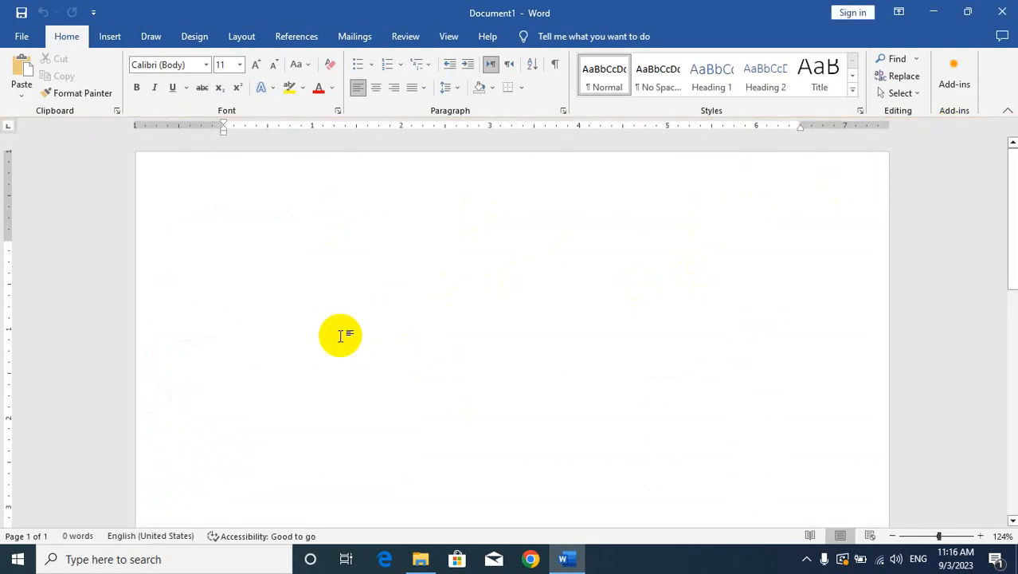
# Fill the blank document with sample paragraphs using the =rand() function.
pyautogui.write('=rand')
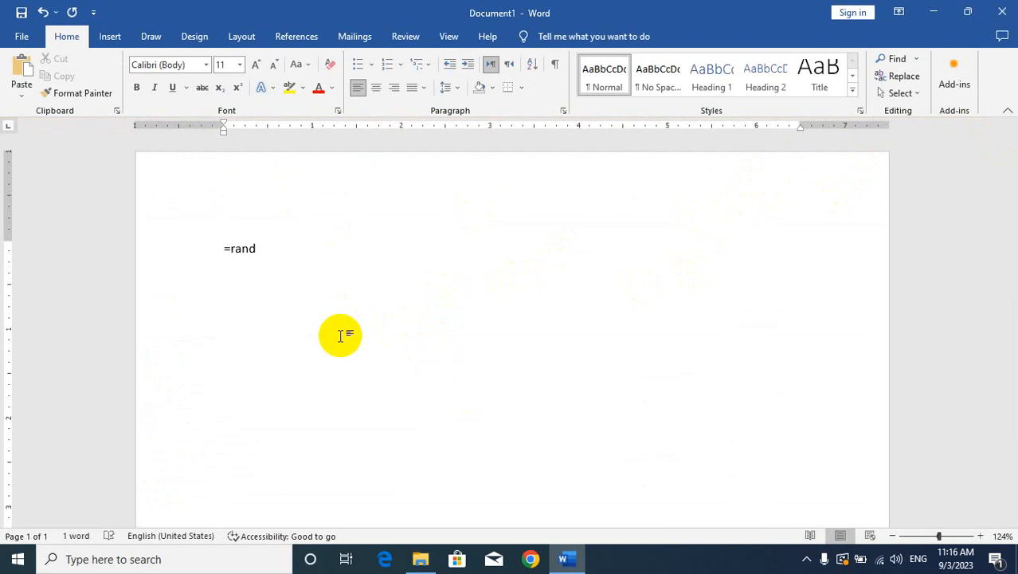
pyautogui.write('()')
pyautogui.press('Return')
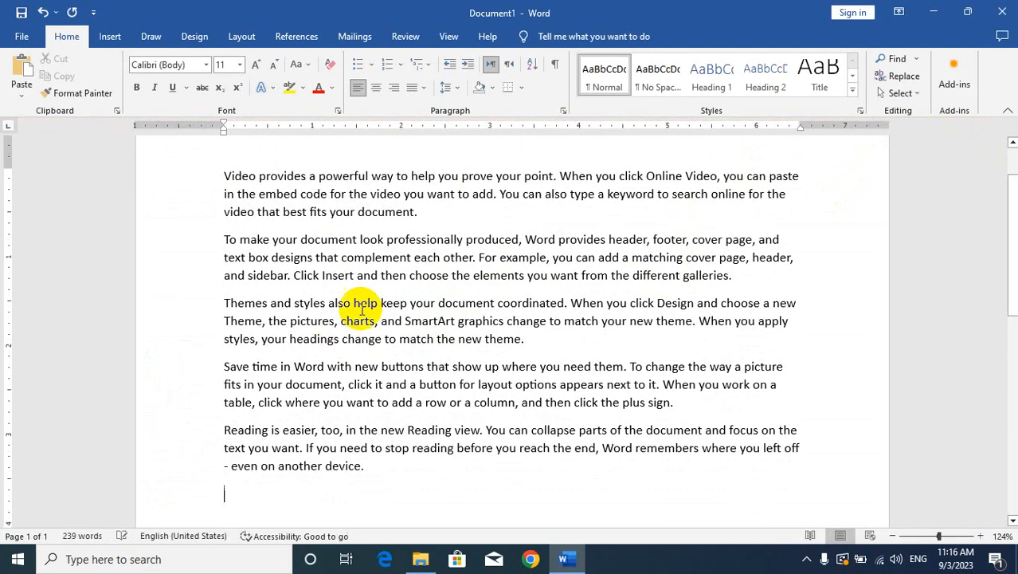
pyautogui.scroll(1, 359, 276)
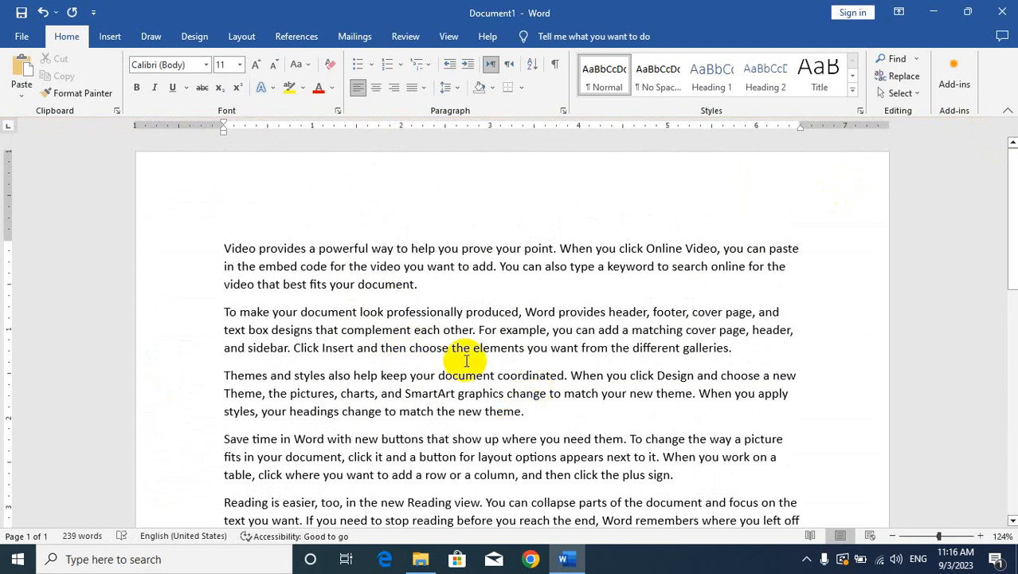
# Select the first paragraph and preview fonts such as Times New Roman and Berlin Sans FB Demi on it.
pyautogui.moveTo(416, 285); pyautogui.dragTo(205, 249)
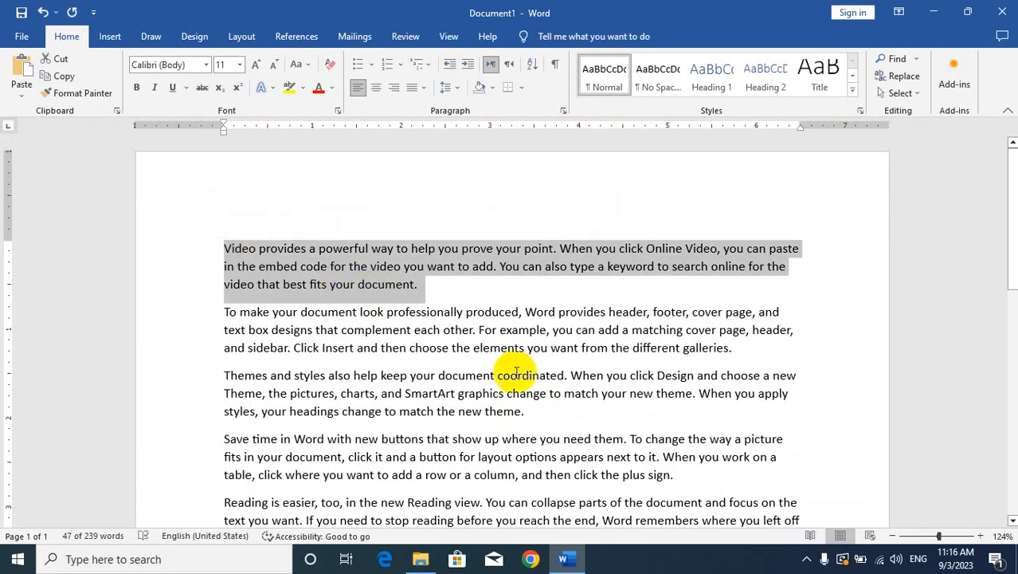
pyautogui.moveTo(450, 302); pyautogui.dragTo(223, 253)
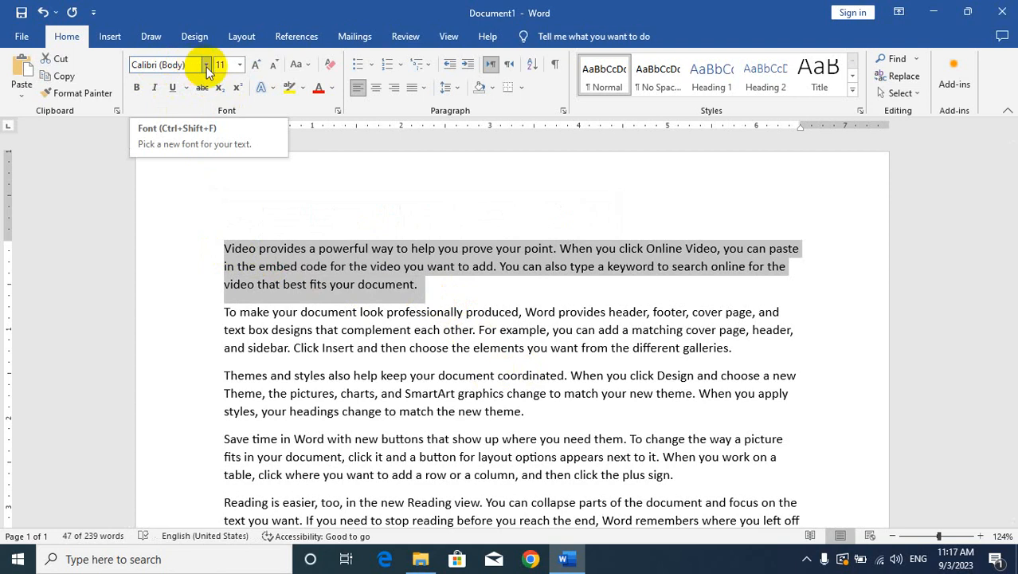
pyautogui.click(206, 65)
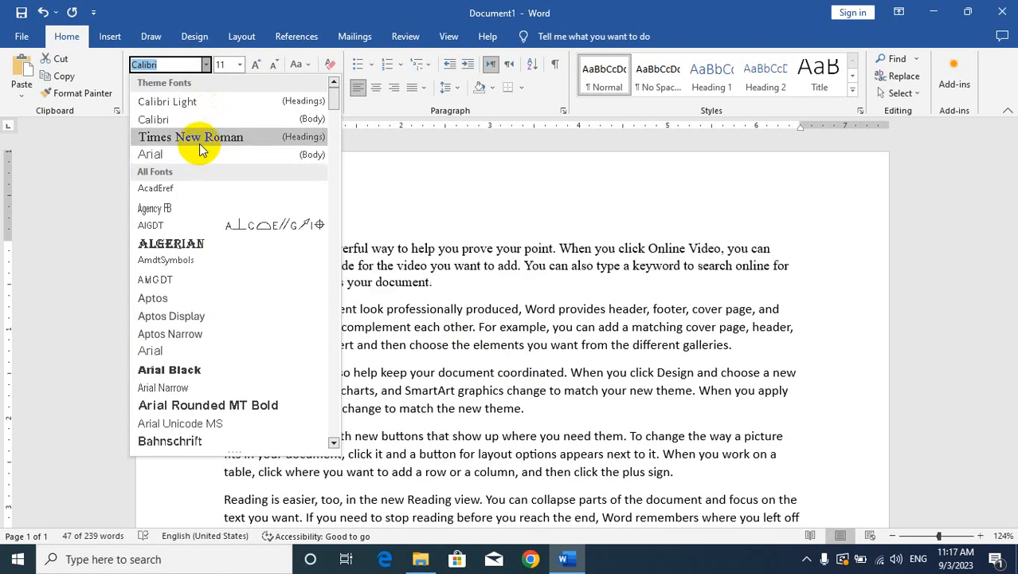
pyautogui.scroll(-3, 205, 227)
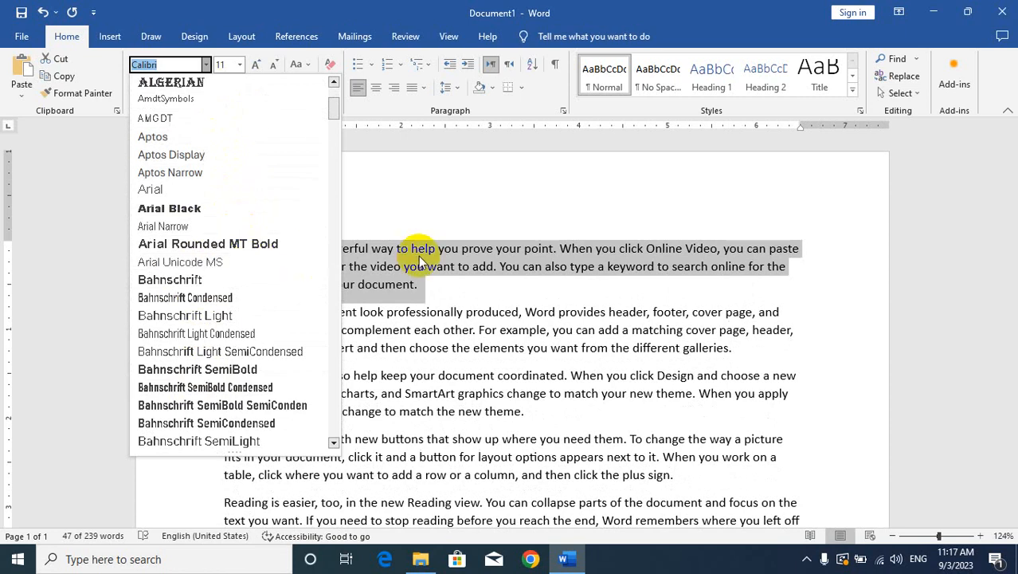
pyautogui.scroll(-8, 243, 255)
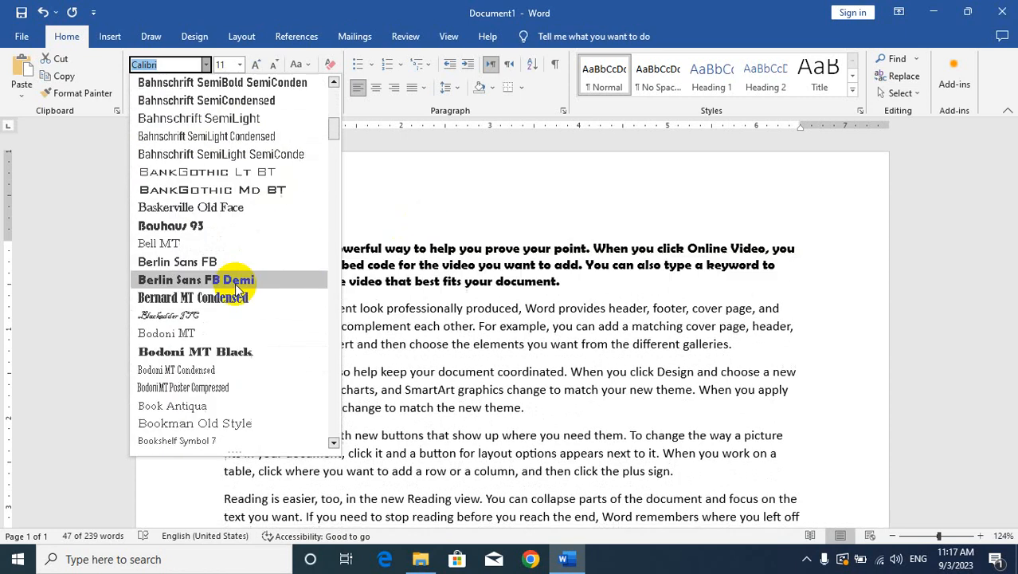
pyautogui.scroll(-4, 233, 292)
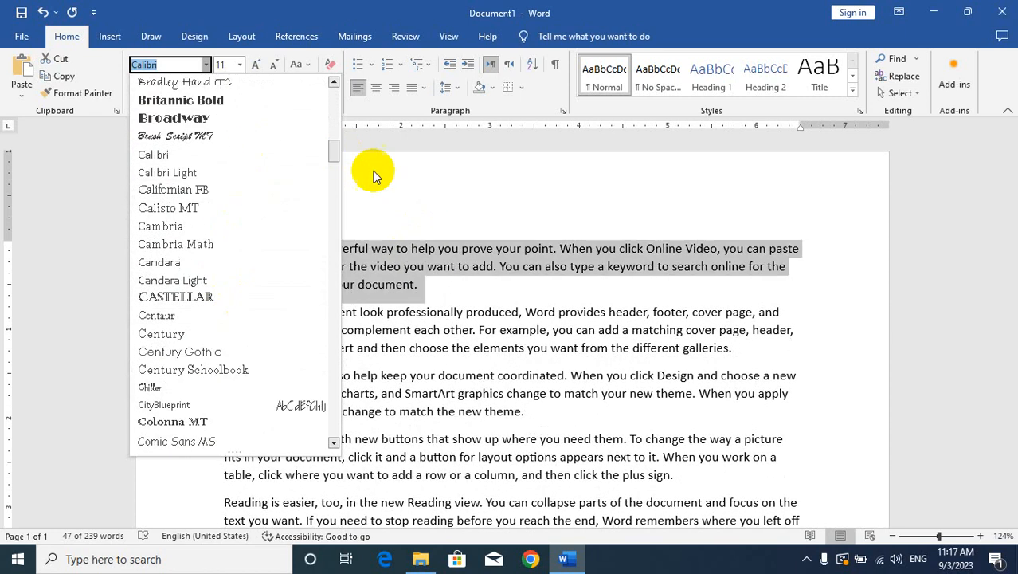
pyautogui.click(235, 100)
# Set the font size of the selected first paragraph to 72.
pyautogui.click(241, 65)
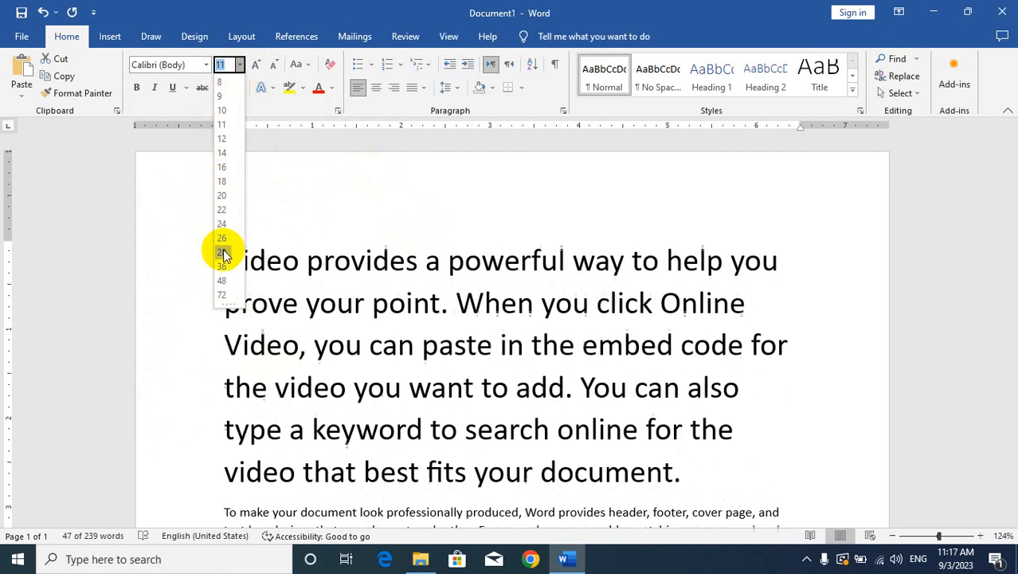
pyautogui.click(222, 295)
pyautogui.scroll(-2, 410, 314)
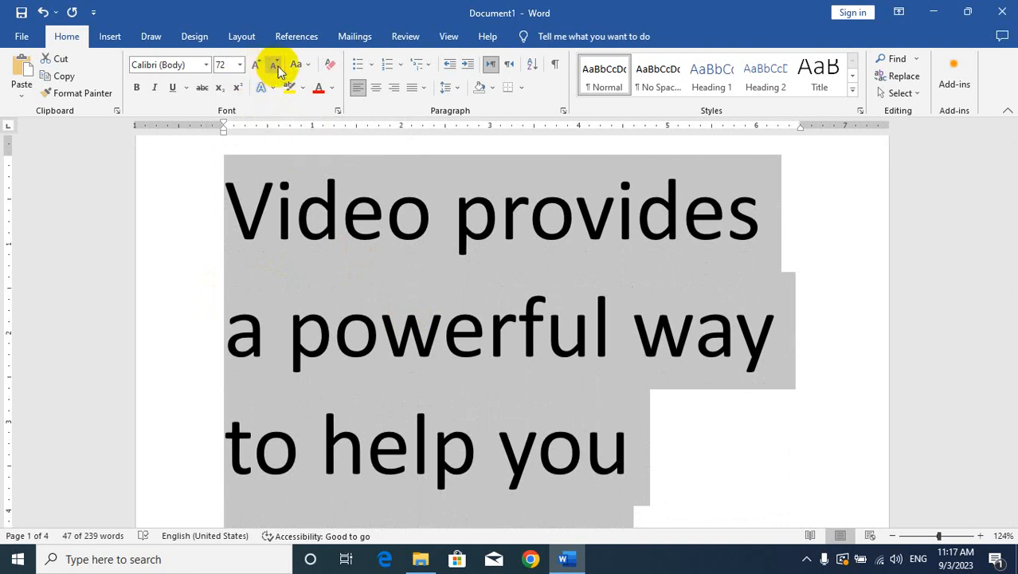
# Increase the font size of the selected first paragraph incrementally from preset to preset until it reaches 580.
pyautogui.click(256, 65)
pyautogui.click(256, 65)
pyautogui.click(256, 66)
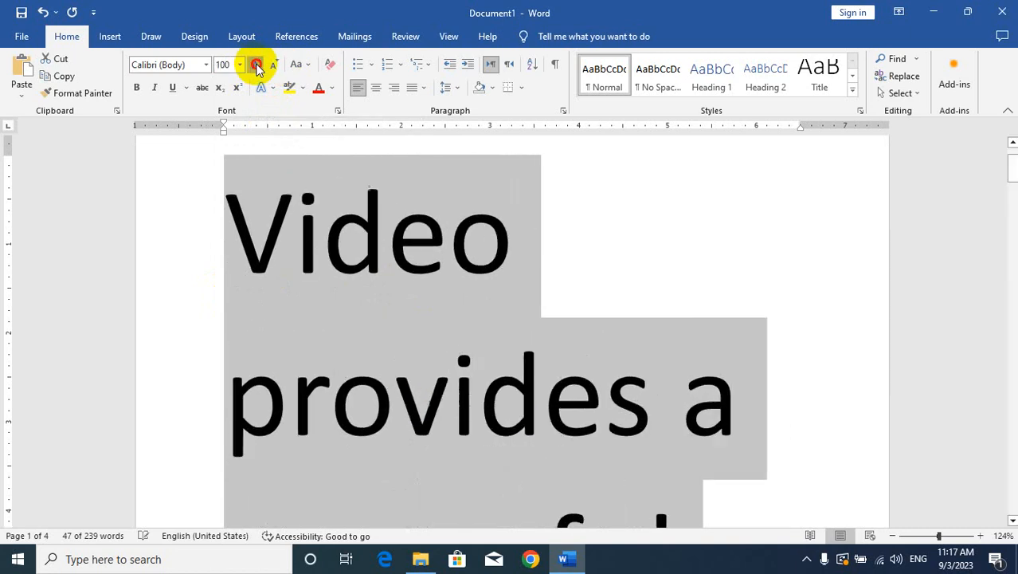
pyautogui.click(256, 66)
pyautogui.click(256, 66)
pyautogui.click(256, 65)
pyautogui.click(256, 66)
pyautogui.click(256, 65)
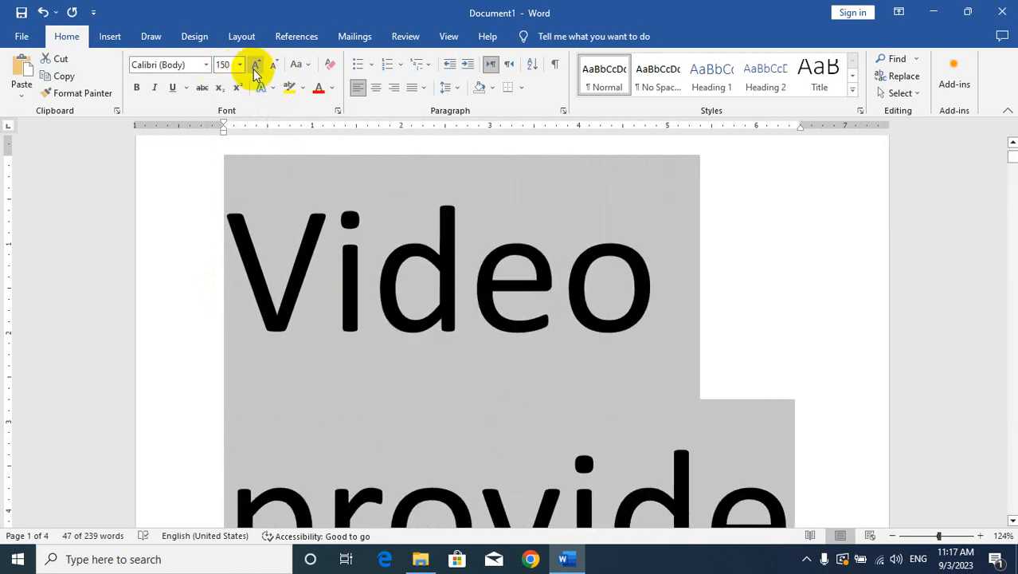
pyautogui.click(255, 67)
pyautogui.click(255, 67)
pyautogui.click(255, 67)
pyautogui.click(255, 67)
pyautogui.click(255, 67)
pyautogui.click(255, 67)
pyautogui.click(255, 67)
pyautogui.click(255, 67)
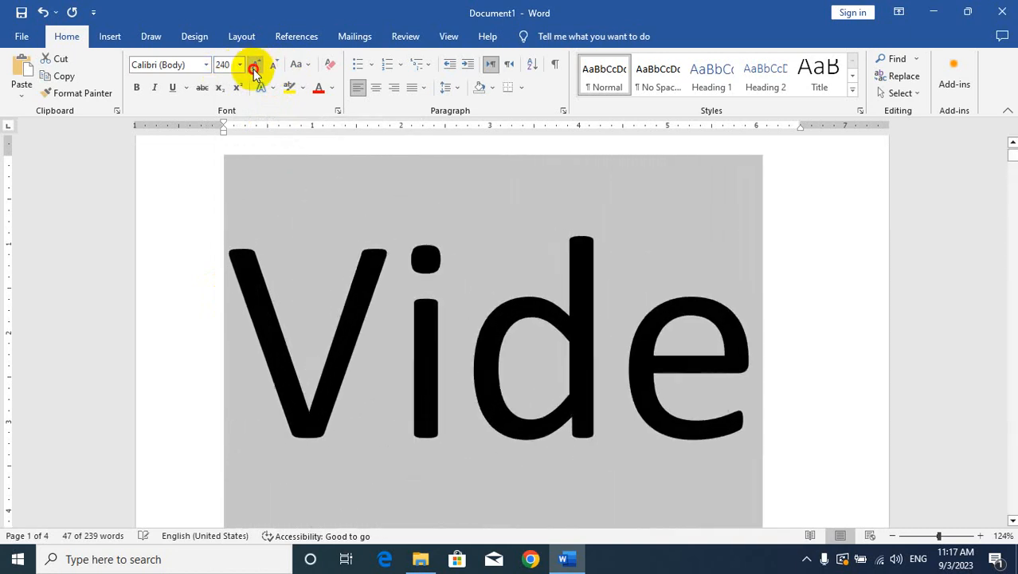
pyautogui.click(255, 67)
pyautogui.click(255, 67)
pyautogui.click(255, 67)
pyautogui.click(255, 67)
pyautogui.click(255, 67)
pyautogui.click(255, 67)
pyautogui.click(255, 67)
pyautogui.click(255, 66)
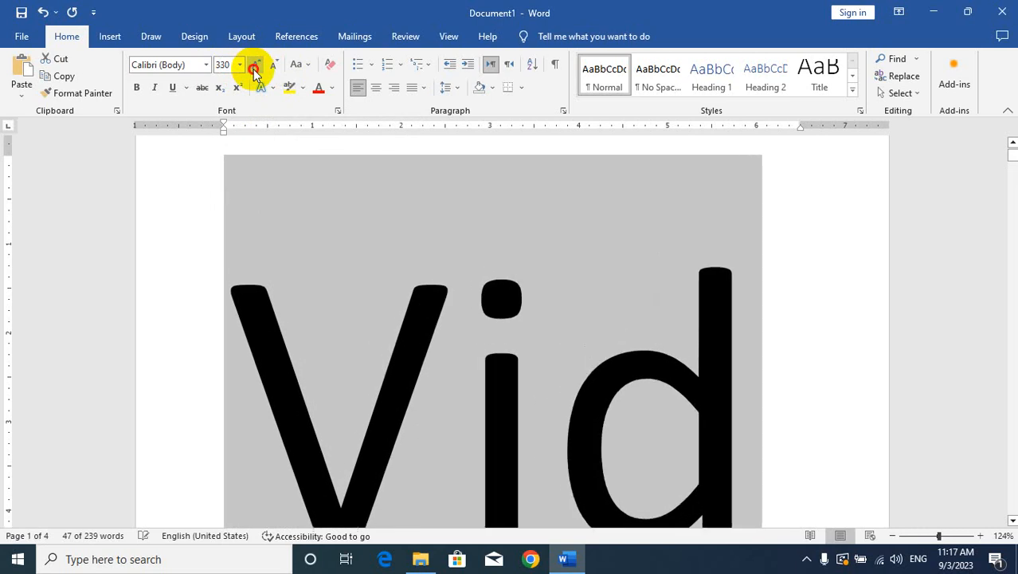
pyautogui.click(255, 67)
pyautogui.click(255, 67)
pyautogui.click(255, 67)
pyautogui.click(255, 67)
pyautogui.click(255, 67)
pyautogui.click(255, 66)
pyautogui.click(255, 67)
pyautogui.click(255, 67)
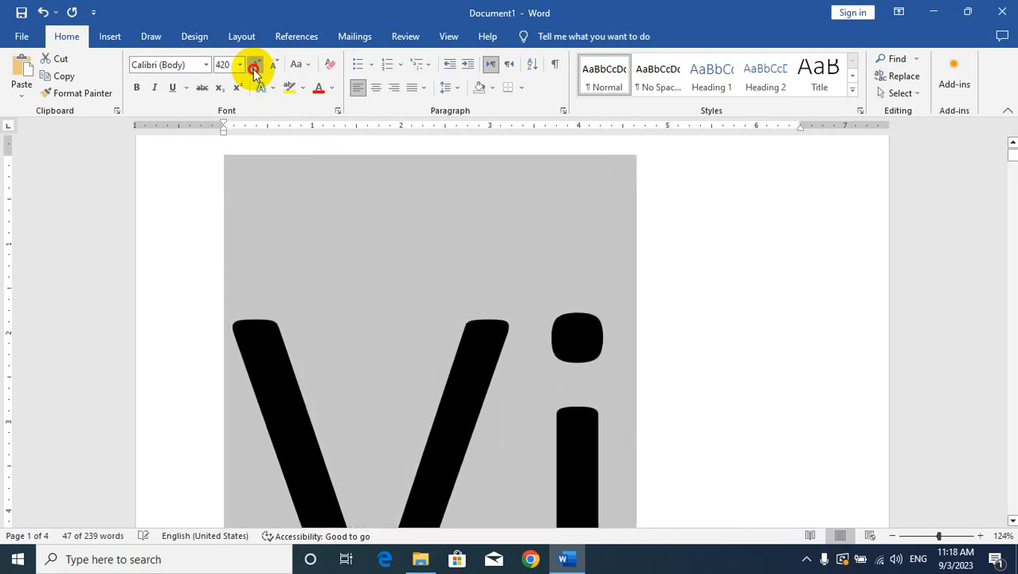
pyautogui.click(255, 67)
pyautogui.click(255, 67)
pyautogui.doubleClick(255, 66)
pyautogui.doubleClick(255, 67)
pyautogui.click(255, 67)
pyautogui.click(255, 67)
pyautogui.click(255, 67)
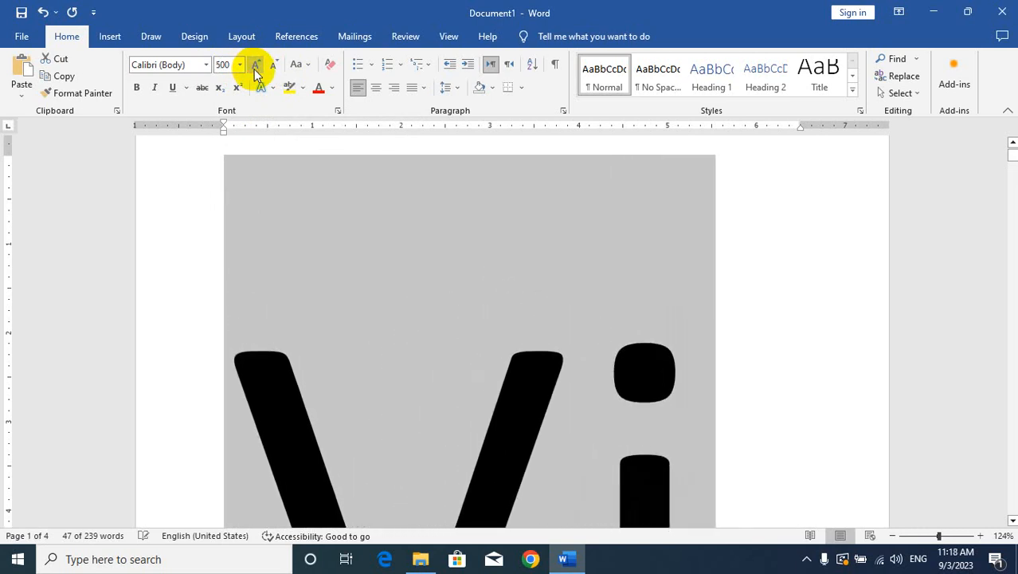
pyautogui.click(255, 67)
pyautogui.click(255, 67)
pyautogui.click(255, 67)
pyautogui.click(255, 67)
pyautogui.click(255, 67)
pyautogui.click(255, 67)
pyautogui.click(255, 67)
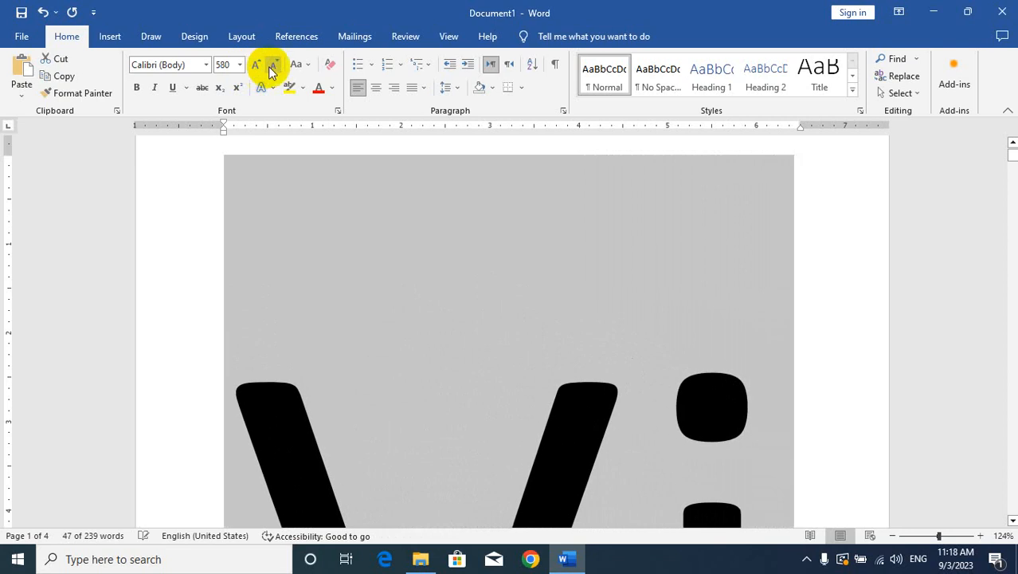
# Shrink the first paragraph's font size incrementally to 190, and set it directly to 14.
pyautogui.click(271, 67)
pyautogui.click(270, 67)
pyautogui.click(271, 67)
pyautogui.click(271, 67)
pyautogui.click(271, 67)
pyautogui.doubleClick(271, 67)
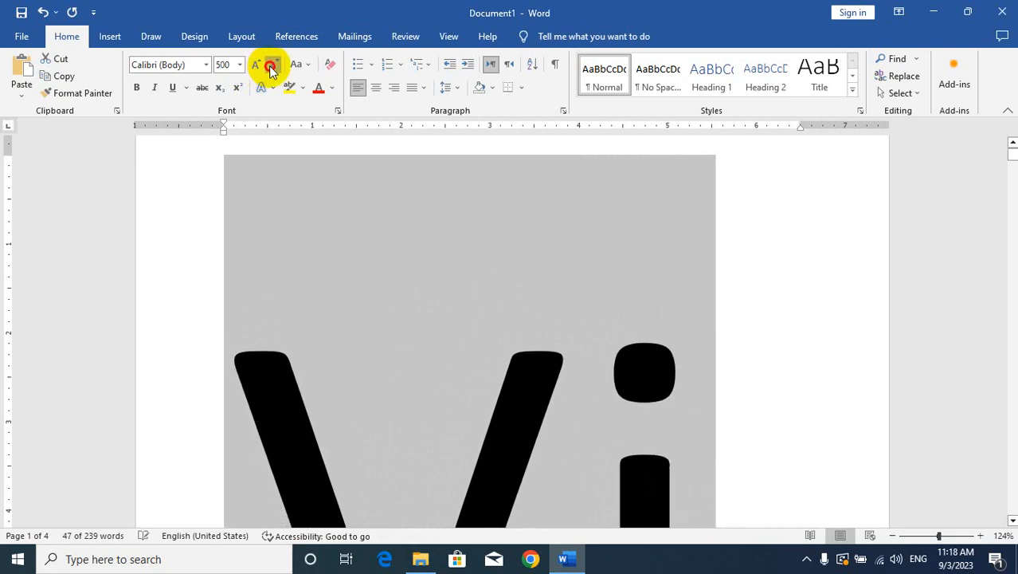
pyautogui.doubleClick(271, 67)
pyautogui.click(271, 67)
pyautogui.doubleClick(271, 67)
pyautogui.doubleClick(271, 67)
pyautogui.click(271, 67)
pyautogui.doubleClick(271, 67)
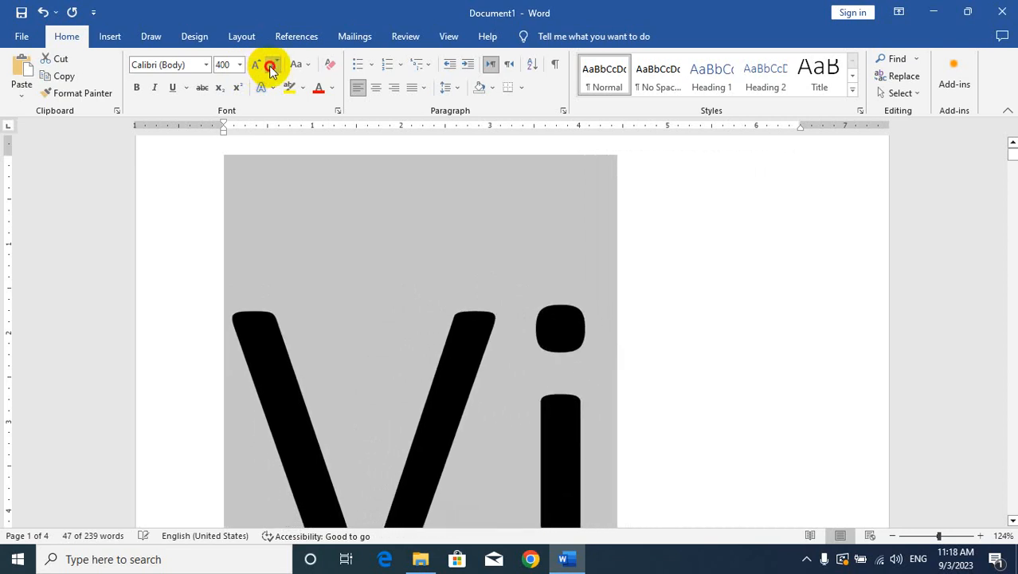
pyautogui.doubleClick(271, 66)
pyautogui.doubleClick(271, 67)
pyautogui.click(271, 67)
pyautogui.doubleClick(271, 67)
pyautogui.doubleClick(271, 66)
pyautogui.click(271, 67)
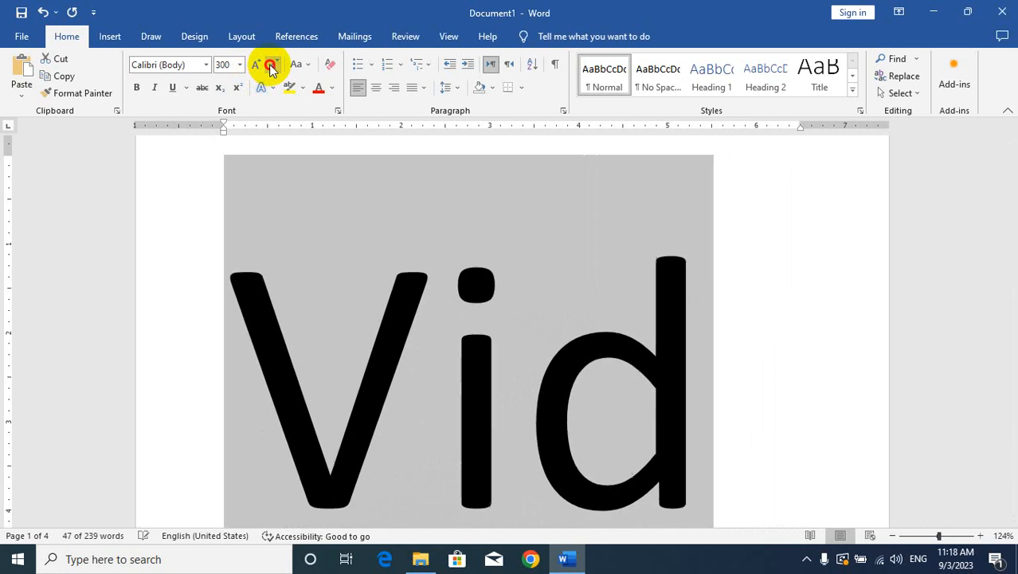
pyautogui.doubleClick(271, 66)
pyautogui.doubleClick(271, 67)
pyautogui.click(271, 67)
pyautogui.doubleClick(271, 67)
pyautogui.doubleClick(271, 66)
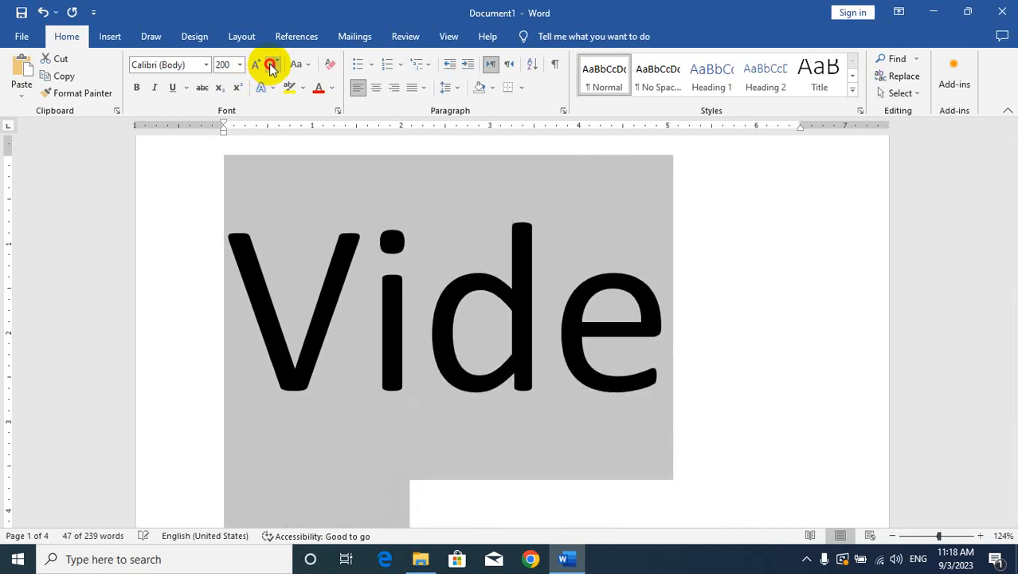
pyautogui.doubleClick(271, 67)
pyautogui.click(239, 65)
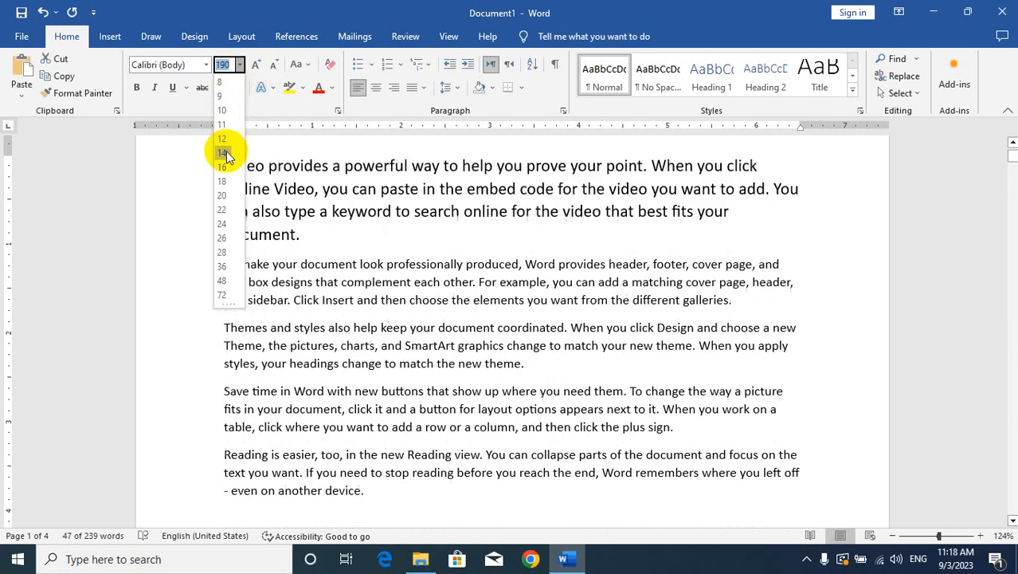
pyautogui.click(223, 151)
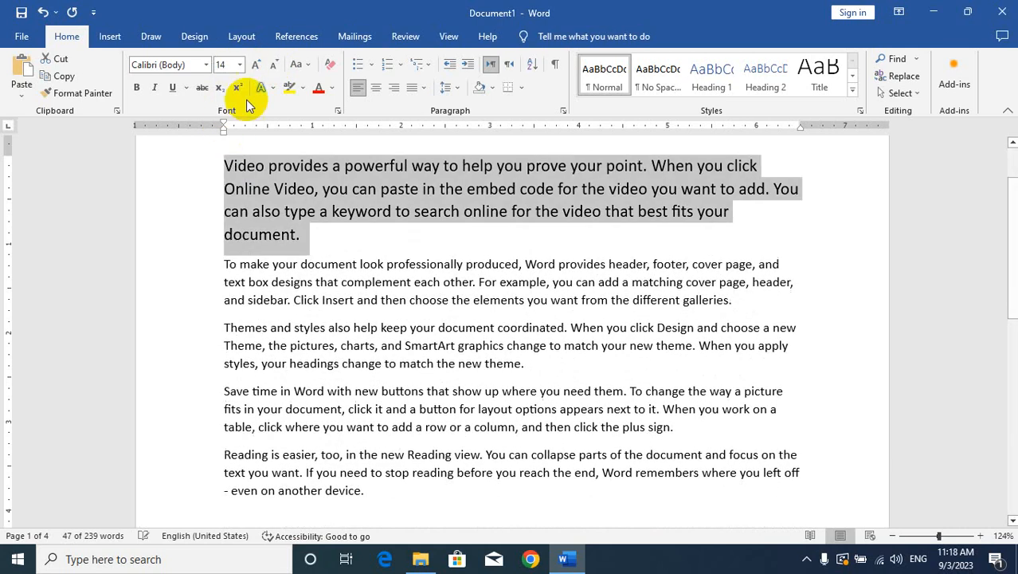
# Shrink the first paragraph's font size incrementally to below 5.
pyautogui.click(273, 64)
pyautogui.doubleClick(274, 64)
pyautogui.click(273, 64)
pyautogui.doubleClick(273, 65)
pyautogui.doubleClick(273, 65)
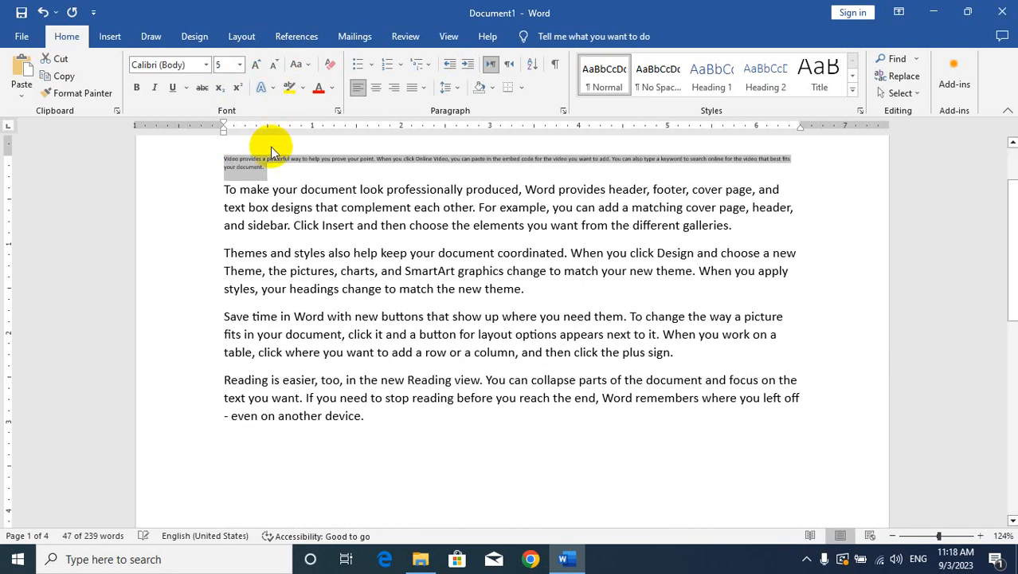
pyautogui.click(274, 65)
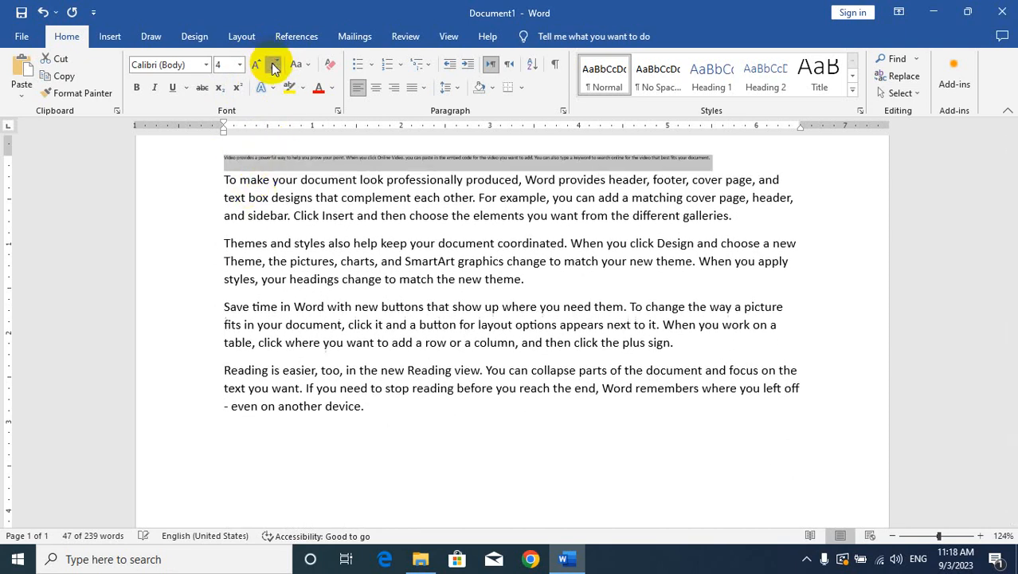
pyautogui.doubleClick(270, 64)
# Enlarge the first paragraph's font size incrementally to 20.
pyautogui.click(257, 67)
pyautogui.doubleClick(255, 69)
pyautogui.doubleClick(255, 67)
pyautogui.click(256, 67)
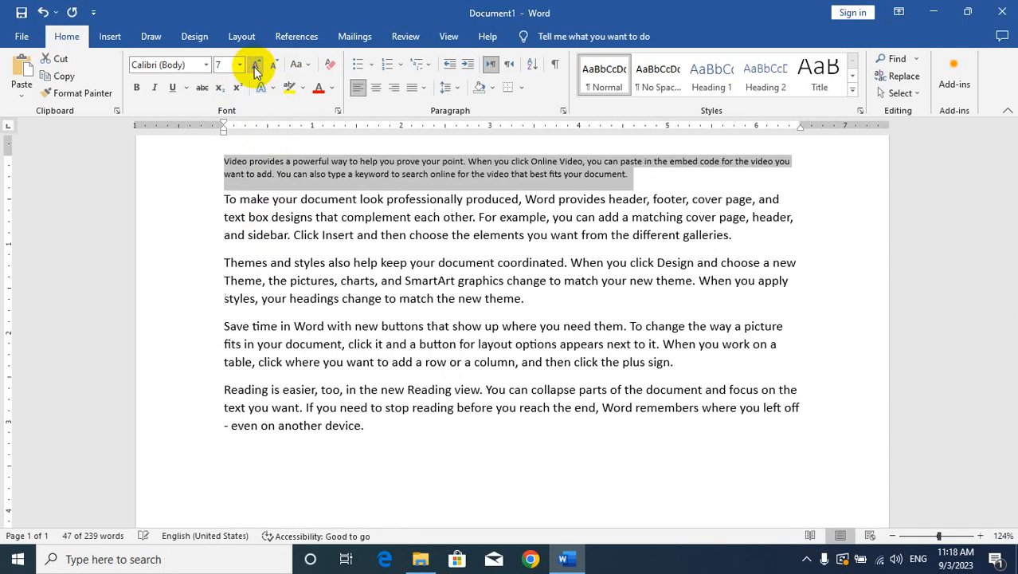
pyautogui.doubleClick(256, 67)
pyautogui.click(256, 67)
pyautogui.doubleClick(255, 66)
pyautogui.doubleClick(257, 69)
pyautogui.click(256, 67)
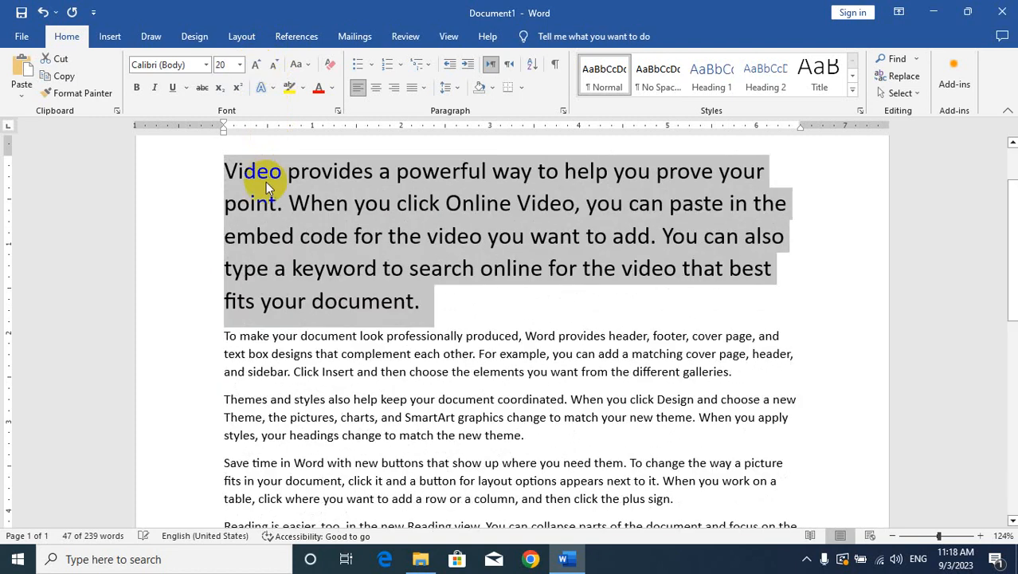
# Increase the first paragraph's font size repeatedly in one-point increments.
pyautogui.hotkey('ctrl', ']')
pyautogui.hotkey('ctrl', ']')
pyautogui.hotkey('ctrl', ']')
pyautogui.hotkey('ctrl', ']')
pyautogui.hotkey('ctrl', ']')
pyautogui.hotkey('ctrl', ']')
pyautogui.hotkey('ctrl', ']')
pyautogui.hotkey('ctrl', ']')
pyautogui.hotkey('ctrl', ']')
pyautogui.hotkey('ctrl', ']')
pyautogui.hotkey('ctrl', ']')
pyautogui.hotkey('ctrl', ']')
pyautogui.hotkey('ctrl', ']')
pyautogui.hotkey('ctrl', ']')
pyautogui.hotkey('ctrl', ']')
pyautogui.hotkey('ctrl', ']')
pyautogui.hotkey('ctrl', ']')
pyautogui.hotkey('ctrl', ']')
pyautogui.hotkey('ctrl', ']')
pyautogui.hotkey('ctrl', ']')
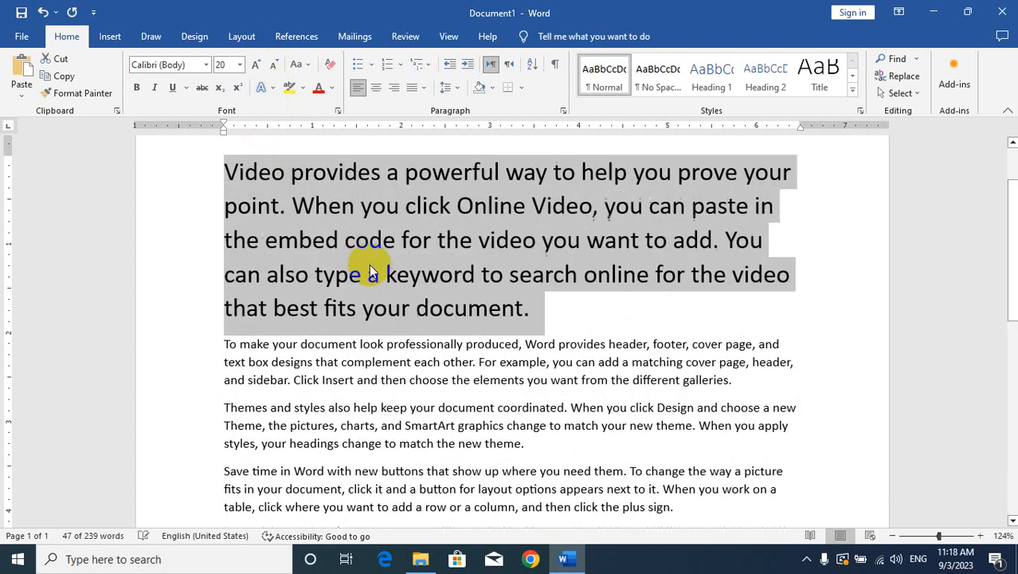
# Decrease the first paragraph's font size in one-point increments to 15.
pyautogui.hotkey('ctrl', '[')
pyautogui.hotkey('ctrl', '[')
pyautogui.hotkey('ctrl', '[')
pyautogui.hotkey('ctrl', '[')
pyautogui.hotkey('ctrl', '[')
pyautogui.hotkey('ctrl', '[')
pyautogui.hotkey('ctrl', '[')
pyautogui.hotkey('ctrl', '[')
pyautogui.hotkey('ctrl', '[')
pyautogui.hotkey('ctrl', '[')
pyautogui.hotkey('ctrl', '[')
pyautogui.hotkey('ctrl', '[')
pyautogui.hotkey('ctrl', '[')
pyautogui.hotkey('ctrl', '[')
pyautogui.hotkey('ctrl', '[')
pyautogui.hotkey('ctrl', '[')
pyautogui.hotkey('ctrl', '[')
pyautogui.hotkey('ctrl', '[')
pyautogui.hotkey('ctrl', '[')
pyautogui.hotkey('ctrl', '[')
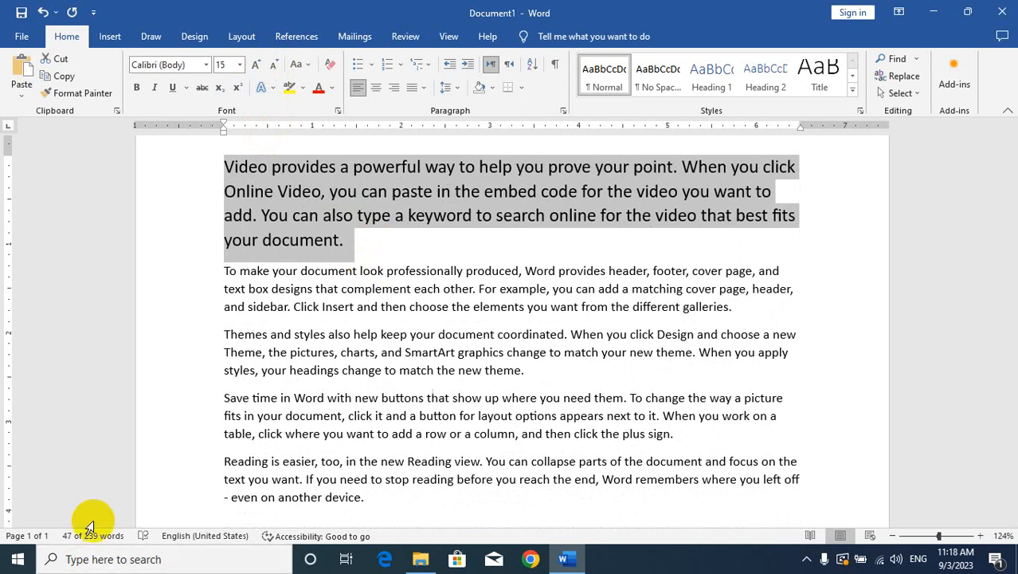
# Open the On-Screen Keyboard to point out the Ctrl and square bracket keys for resizing text, and close it.
pyautogui.click(104, 560)
pyautogui.write('osk')
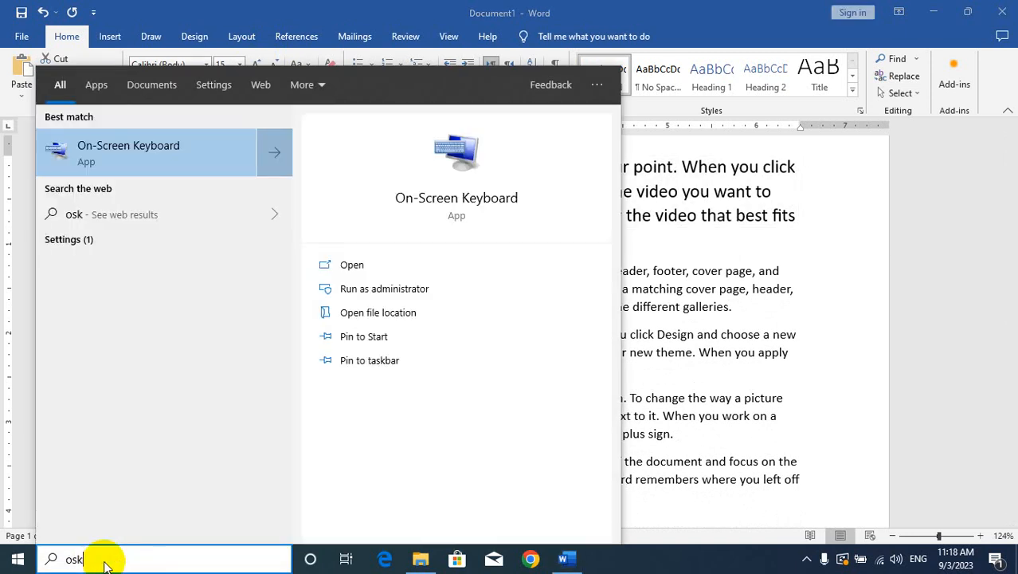
pyautogui.press('Return')
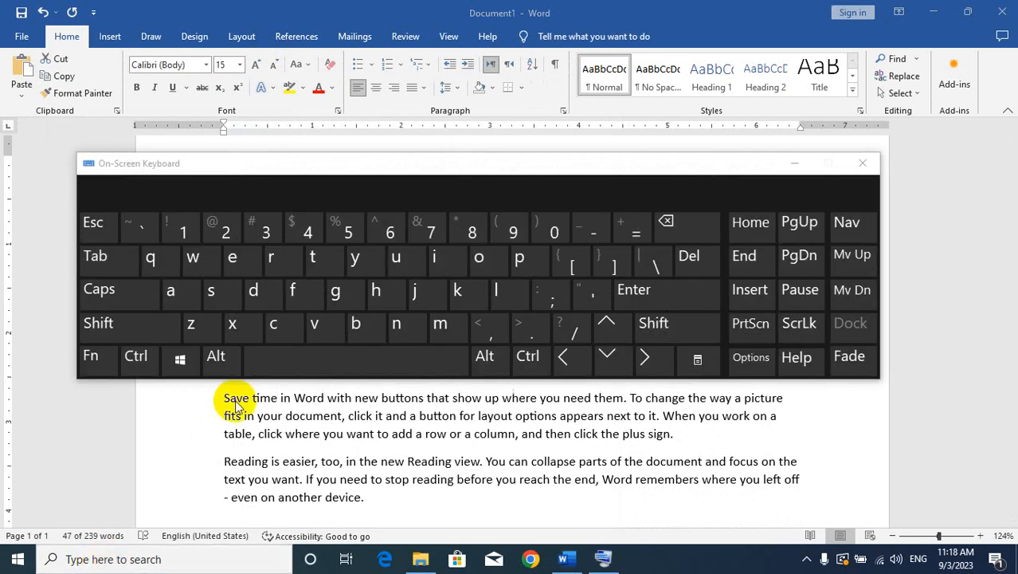
pyautogui.click(136, 357)
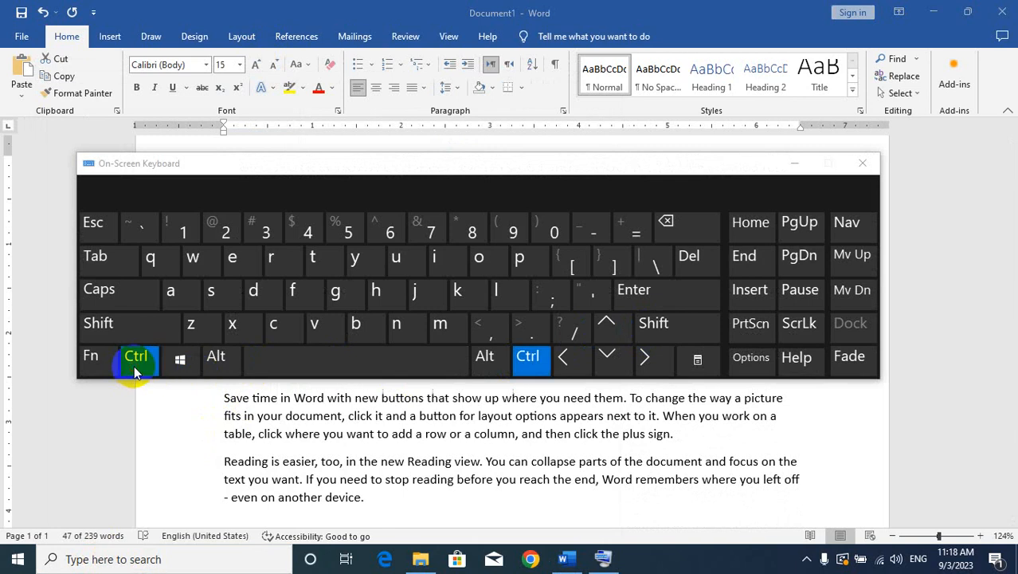
pyautogui.click(604, 259)
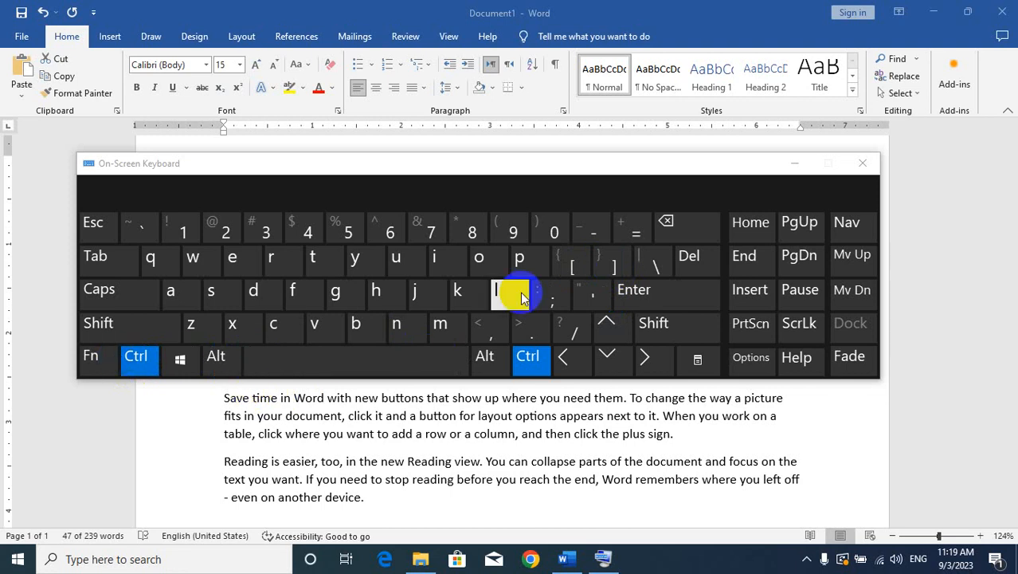
pyautogui.click(862, 163)
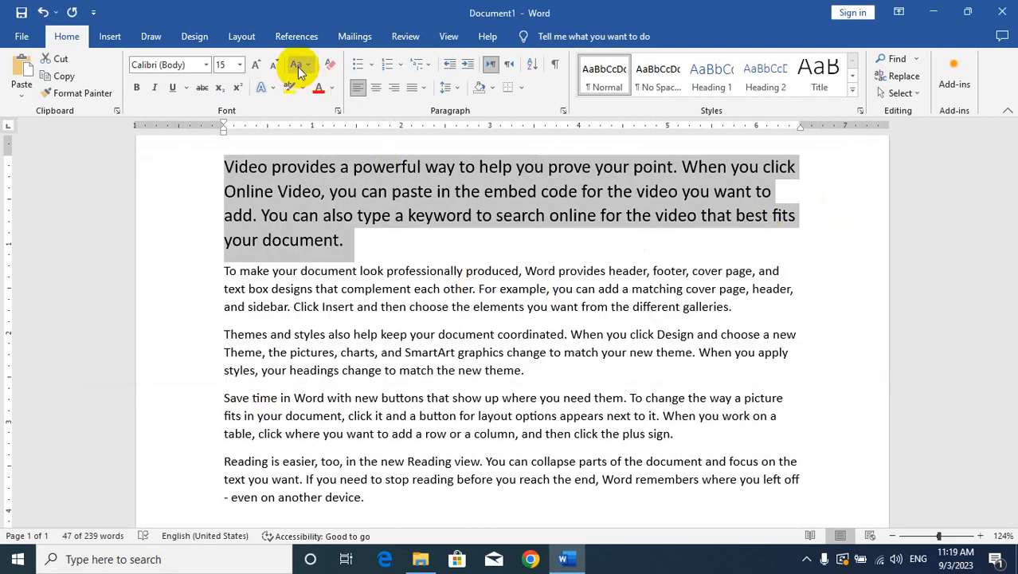
# Make the selected first paragraph bold, toggling the formatting off and on to demonstrate it.
pyautogui.click(138, 90)
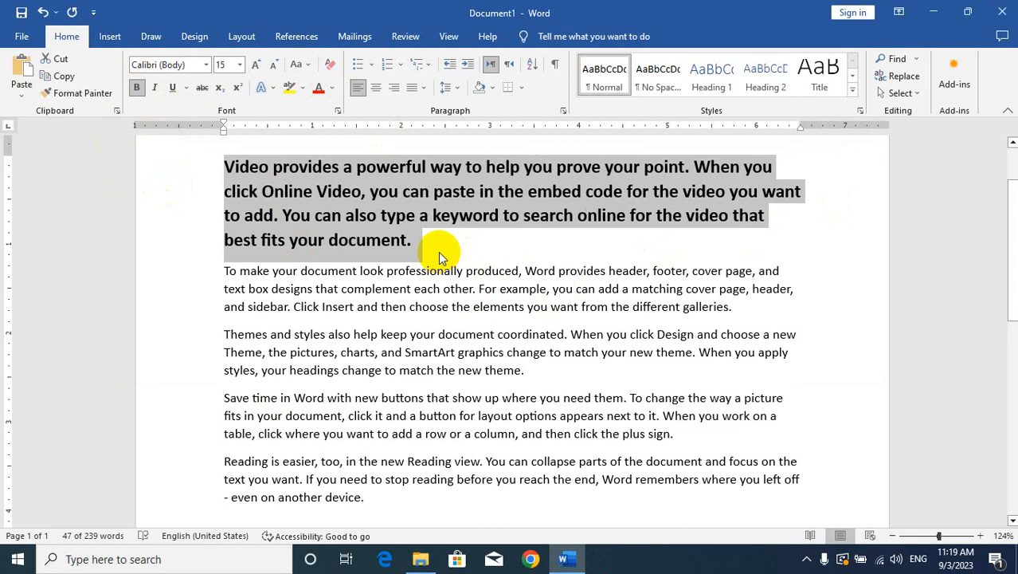
pyautogui.hotkey('ctrl', 'b')
pyautogui.hotkey('ctrl', 'b')
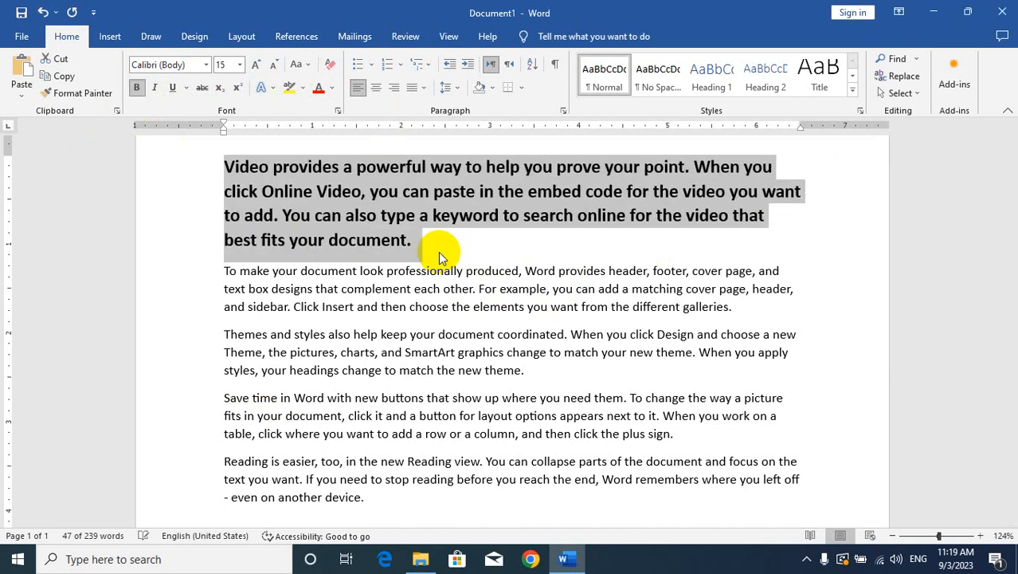
pyautogui.hotkey('ctrl', 'b')
pyautogui.hotkey('ctrl', 'b')
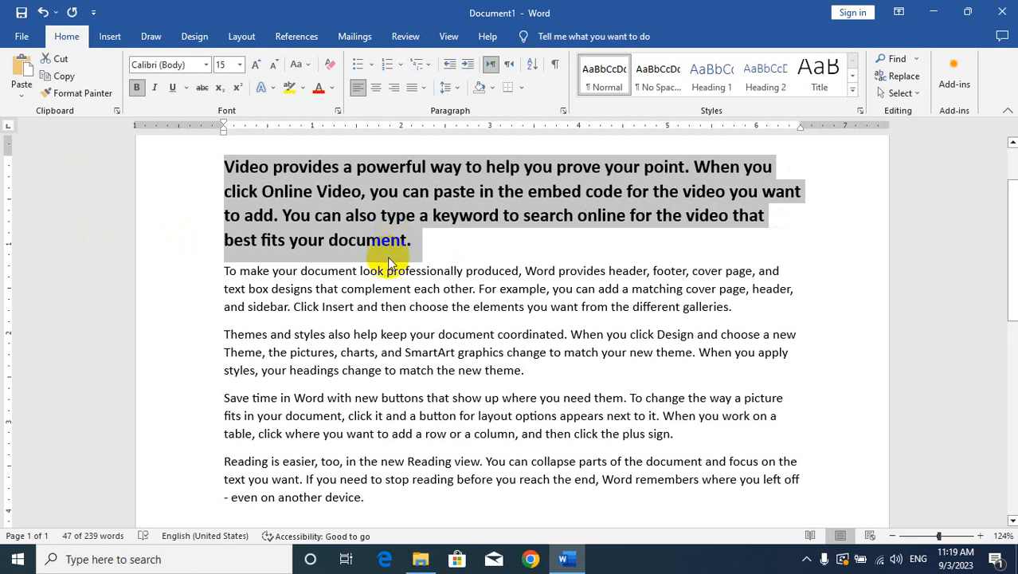
# Italicize the selected first paragraph, toggling the formatting off and on to demonstrate it.
pyautogui.hotkey('ctrl', 'i')
pyautogui.hotkey('ctrl', 'i')
pyautogui.hotkey('ctrl', 'i')
pyautogui.hotkey('ctrl', 'i')
pyautogui.hotkey('ctrl', 'i')
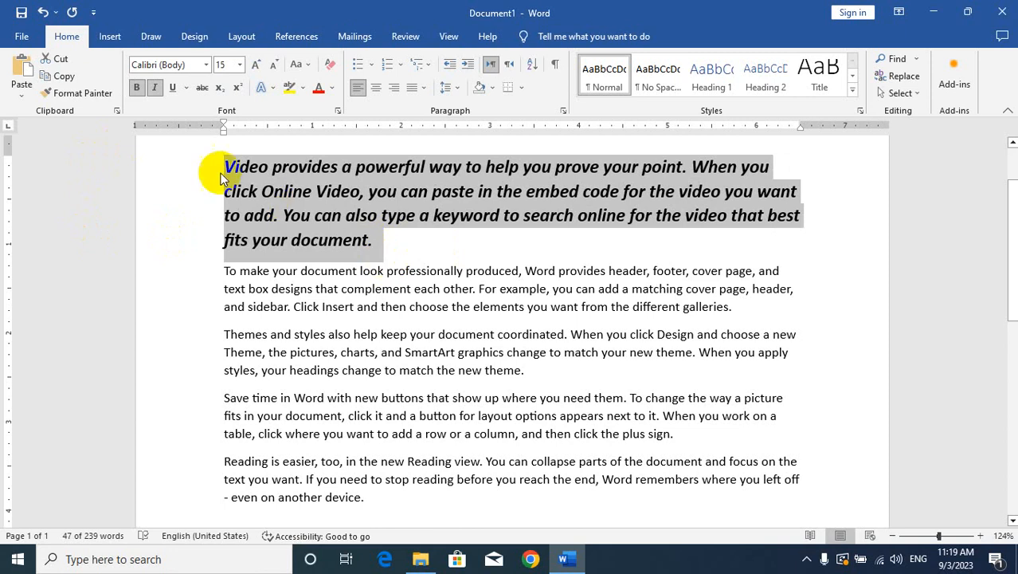
pyautogui.click(157, 90)
pyautogui.click(157, 89)
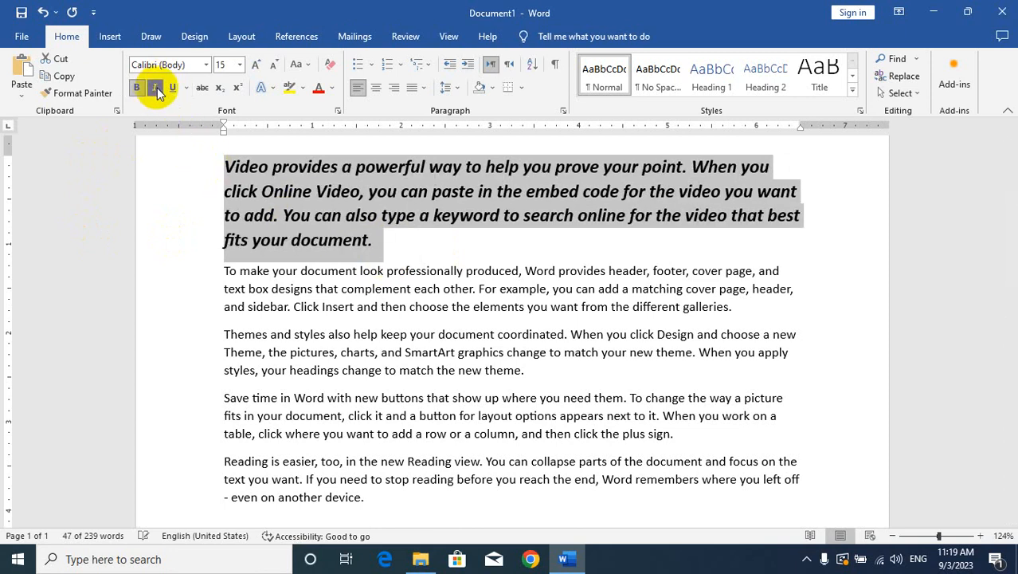
# Underline the selected first paragraph and give the underline a custom dark reddish-orange color.
pyautogui.click(170, 87)
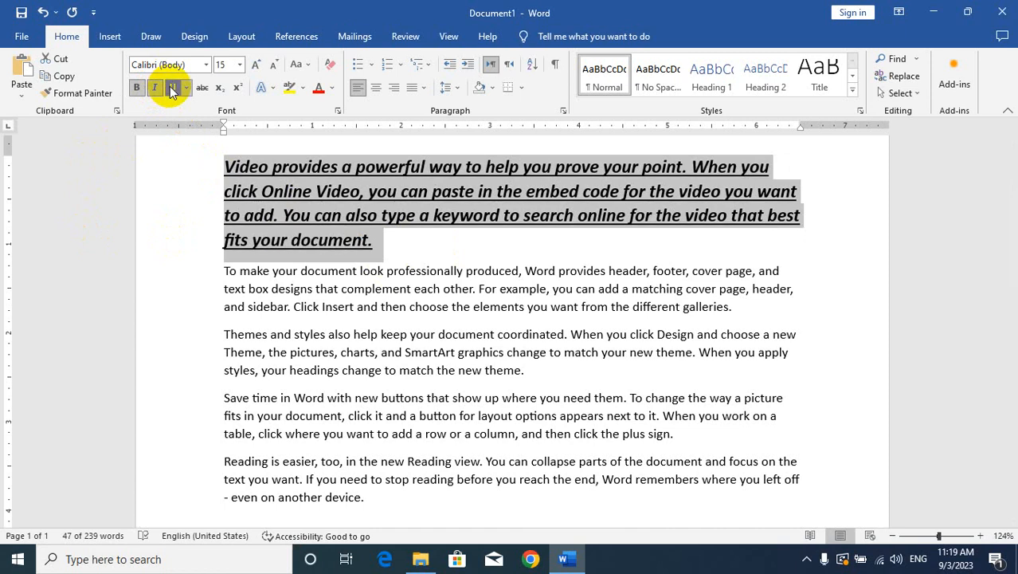
pyautogui.click(189, 88)
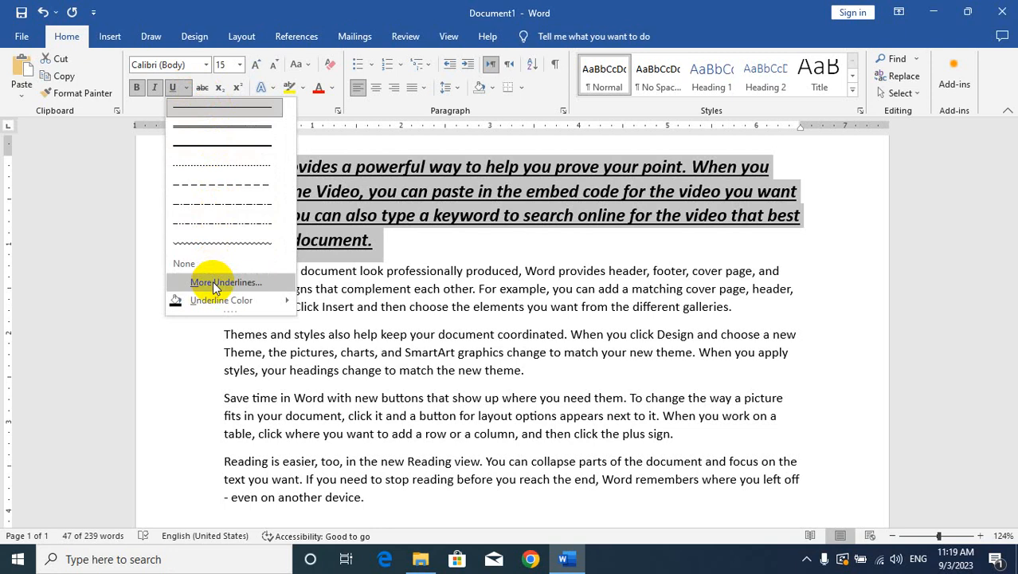
pyautogui.moveTo(247, 300)
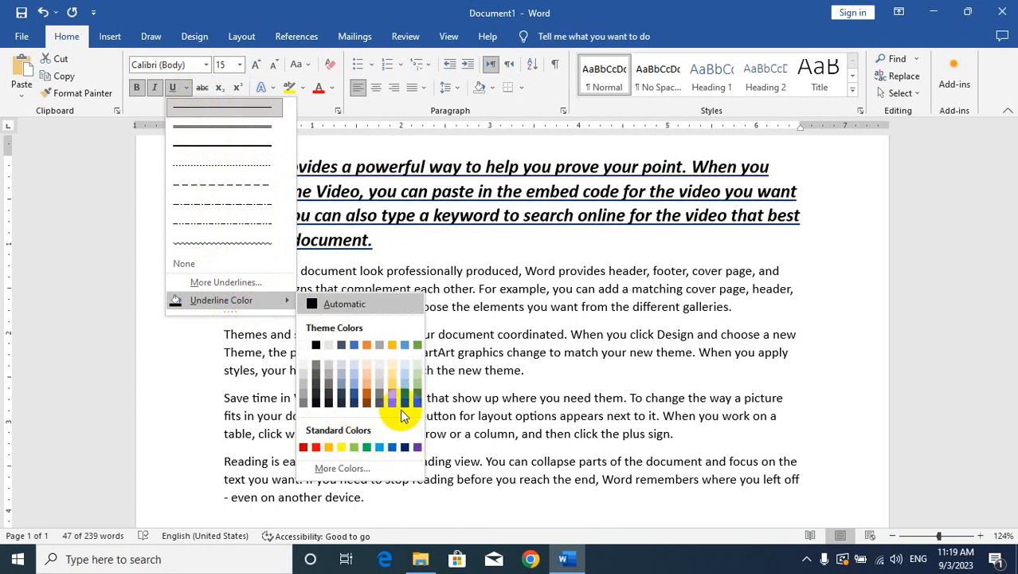
pyautogui.click(333, 471)
pyautogui.click(443, 227)
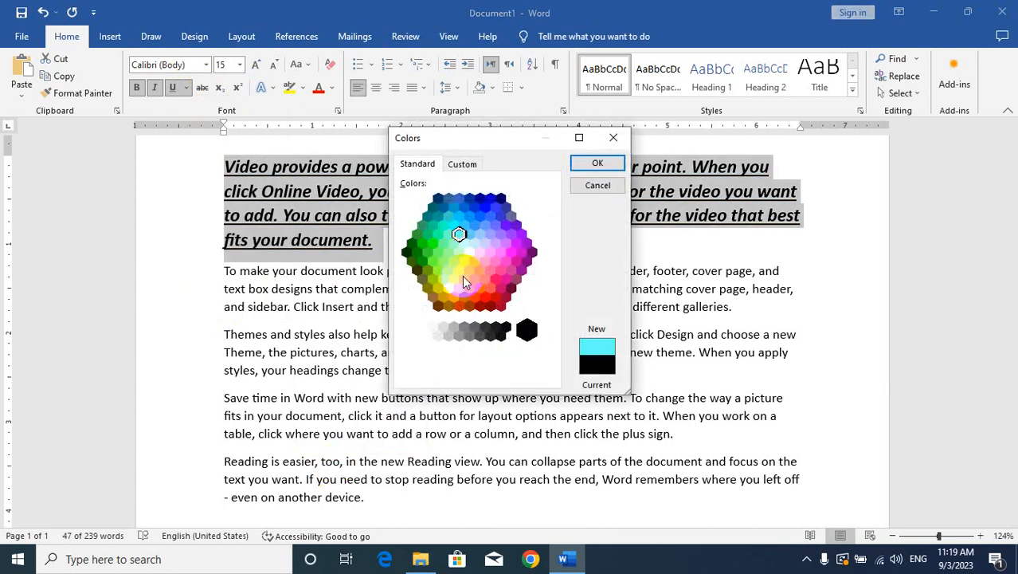
pyautogui.click(499, 246)
pyautogui.click(461, 163)
pyautogui.moveTo(465, 213); pyautogui.dragTo(427, 232)
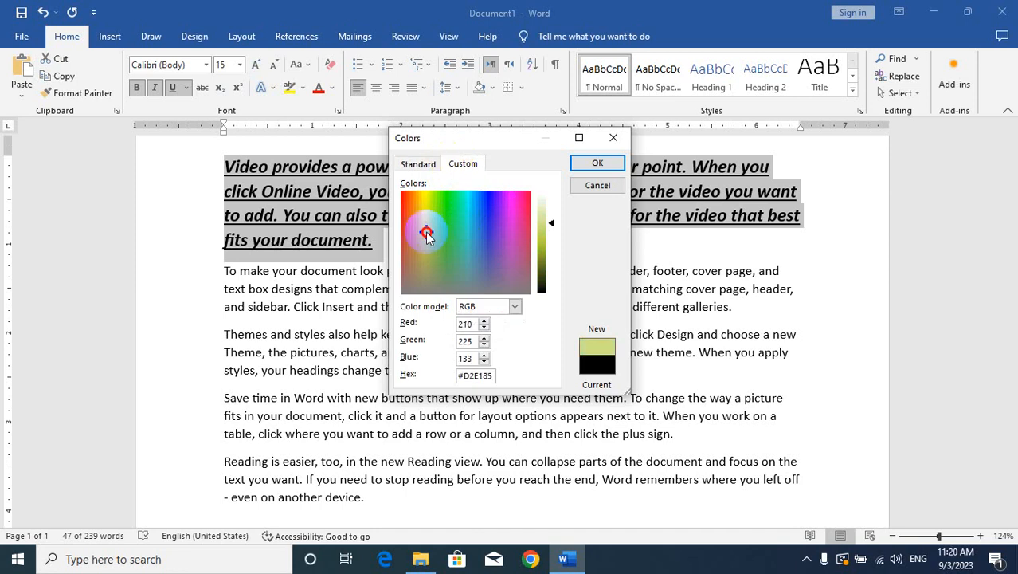
pyautogui.moveTo(545, 228)
pyautogui.mouseDown()
pyautogui.moveTo(547, 277)
pyautogui.moveTo(546, 248)
pyautogui.mouseUp()
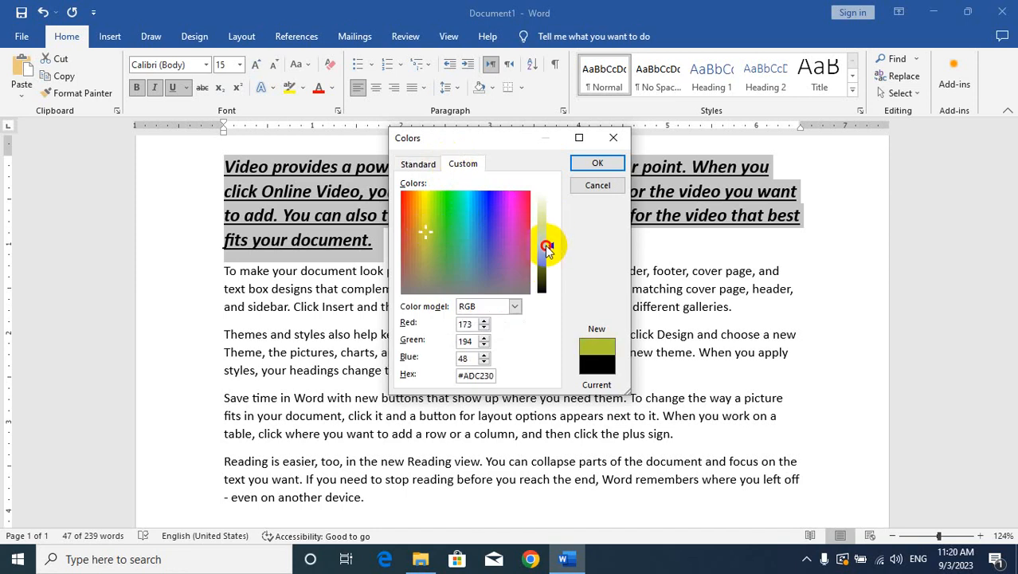
pyautogui.moveTo(405, 230); pyautogui.dragTo(407, 208)
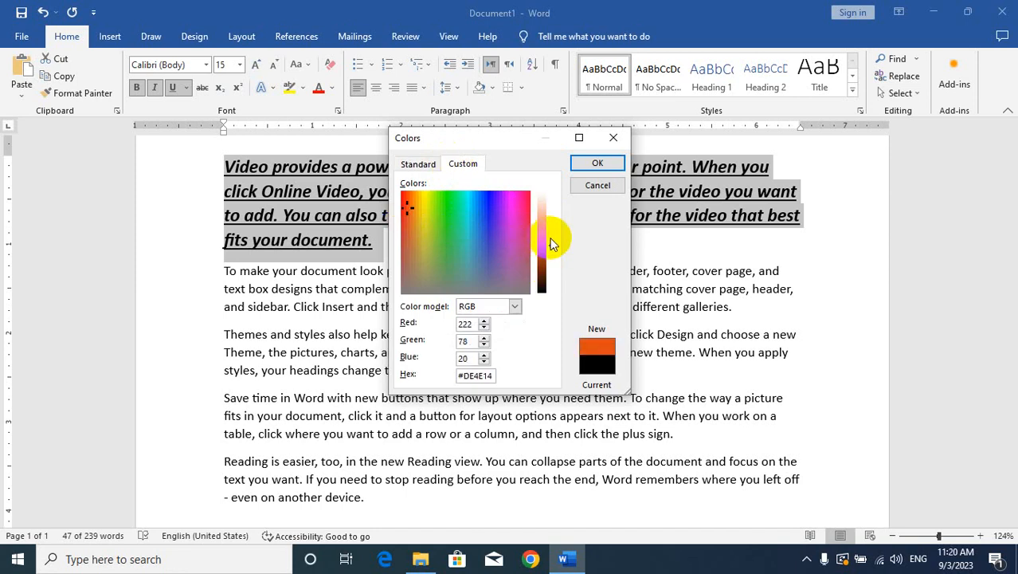
pyautogui.moveTo(552, 243); pyautogui.dragTo(550, 271)
pyautogui.click(597, 163)
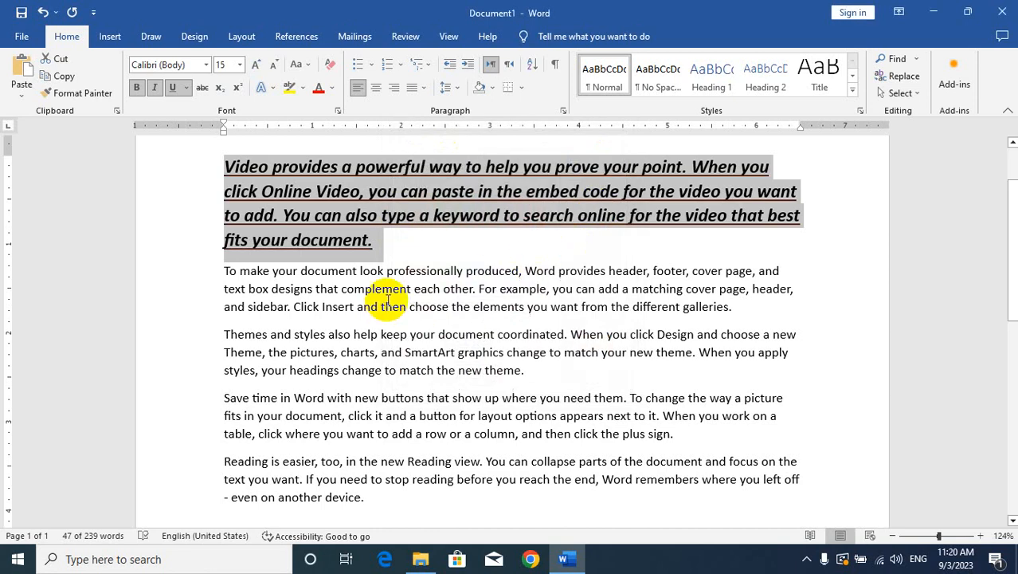
# Remove the bold, italic and underline formatting from the selected first paragraph.
pyautogui.click(137, 87)
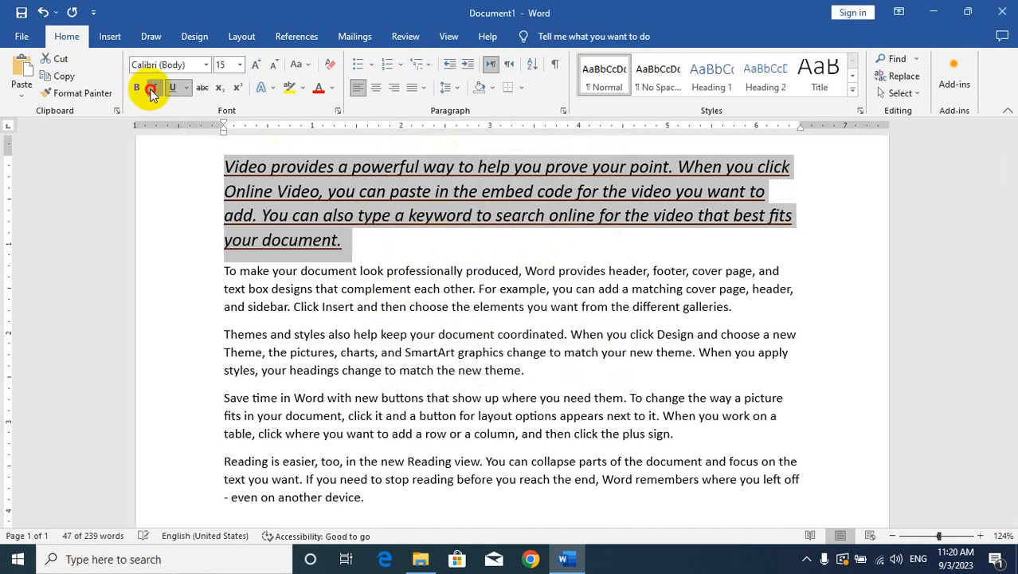
pyautogui.click(153, 87)
pyautogui.click(172, 87)
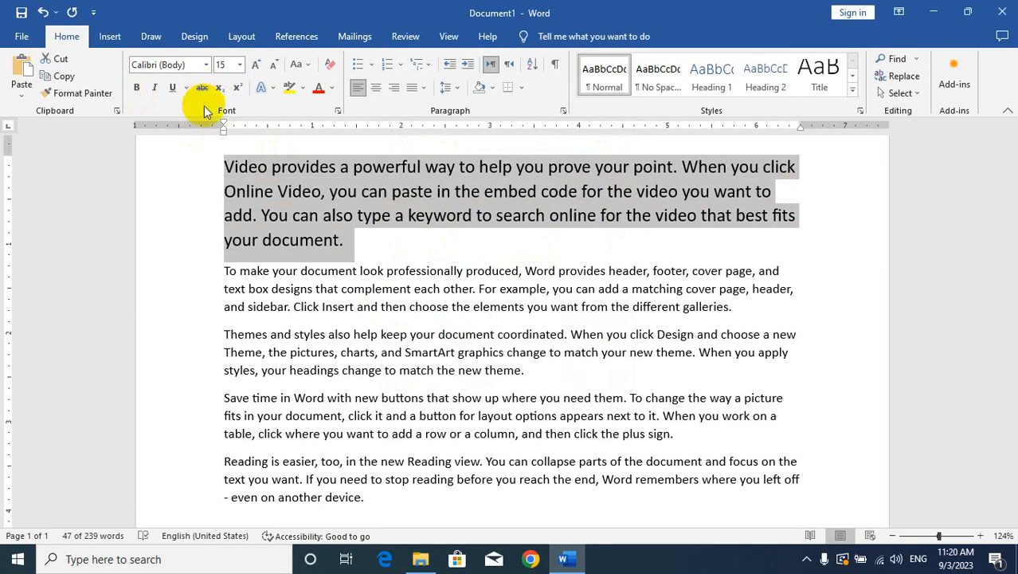
# Demonstrate strikethrough on the selected first paragraph by toggling it on and off twice.
pyautogui.click(202, 88)
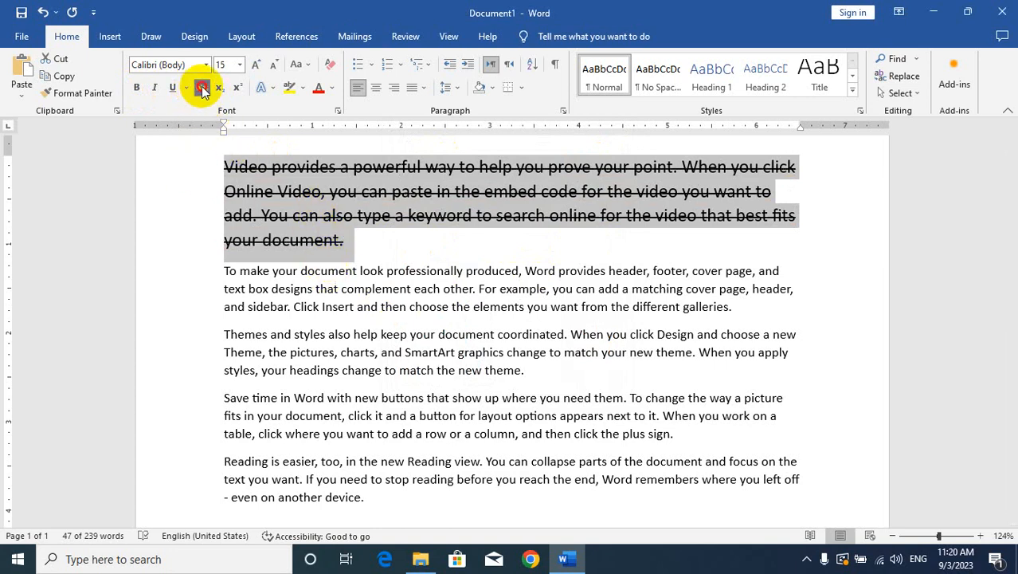
pyautogui.click(202, 87)
pyautogui.click(202, 89)
pyautogui.click(202, 89)
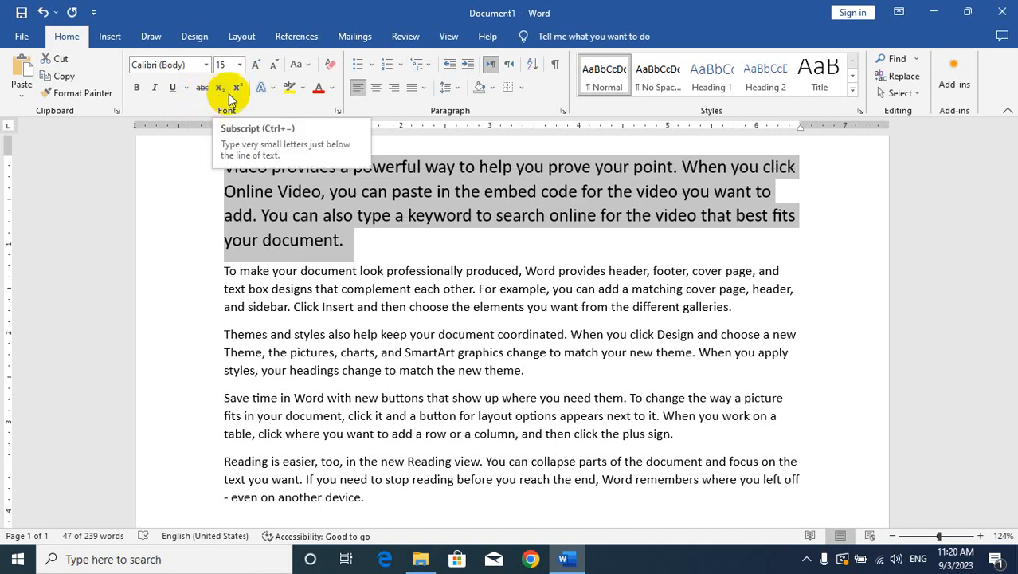
# Write H2O on the empty line below the last paragraph and format its 2 as subscript.
pyautogui.scroll(-7, 275, 295)
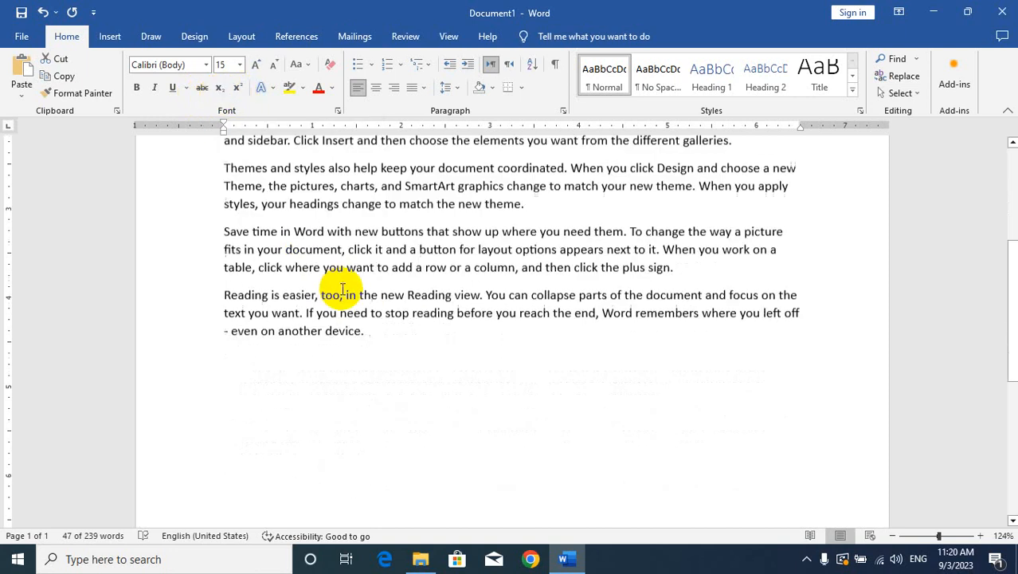
pyautogui.click(282, 271)
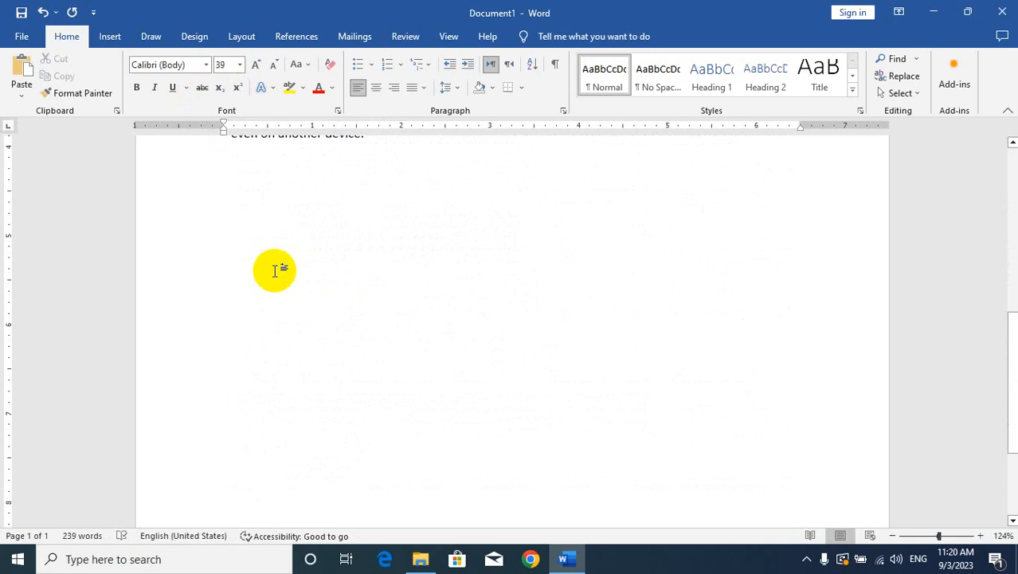
pyautogui.write('H')
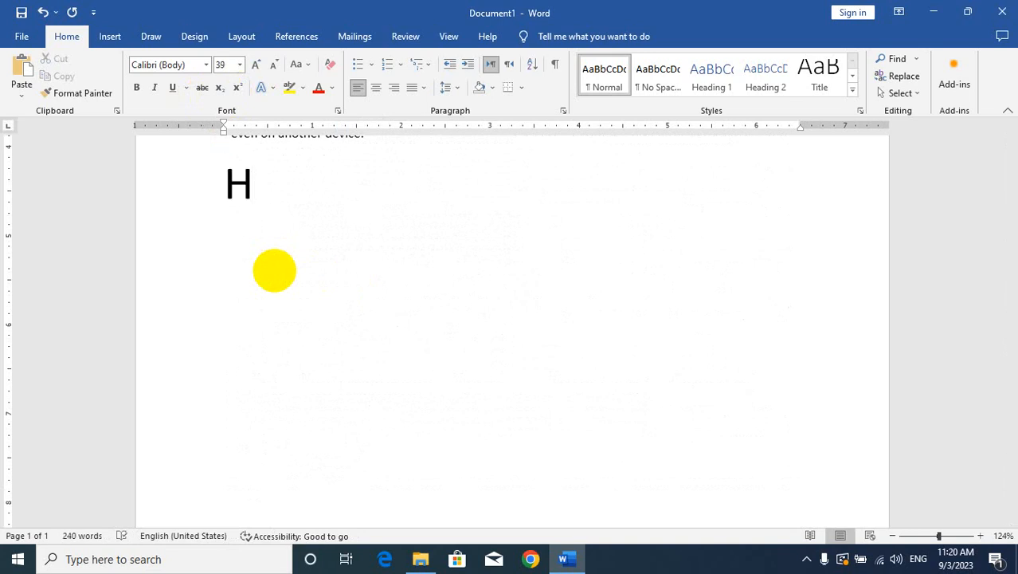
pyautogui.write('2O')
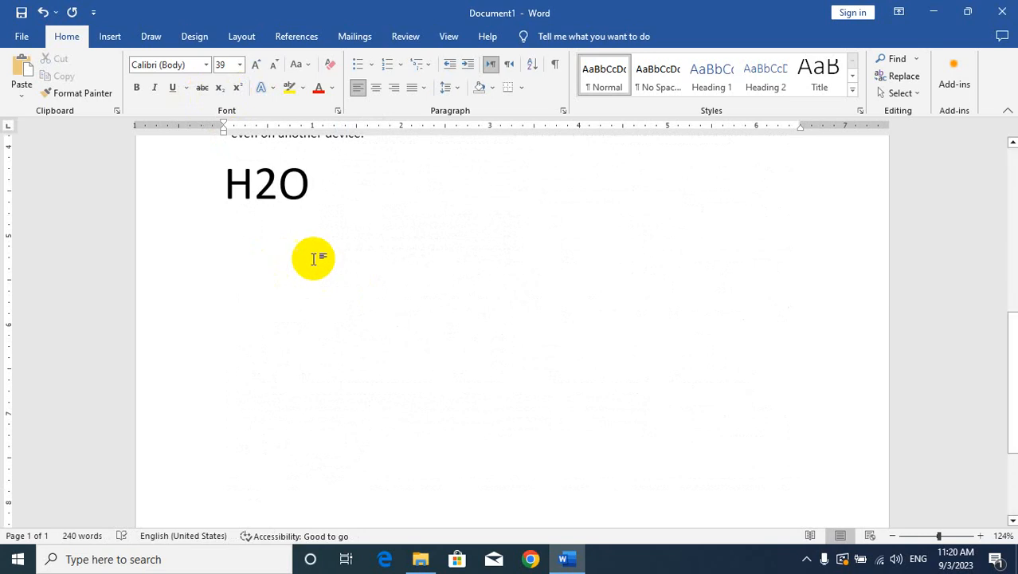
pyautogui.moveTo(280, 192); pyautogui.dragTo(261, 191)
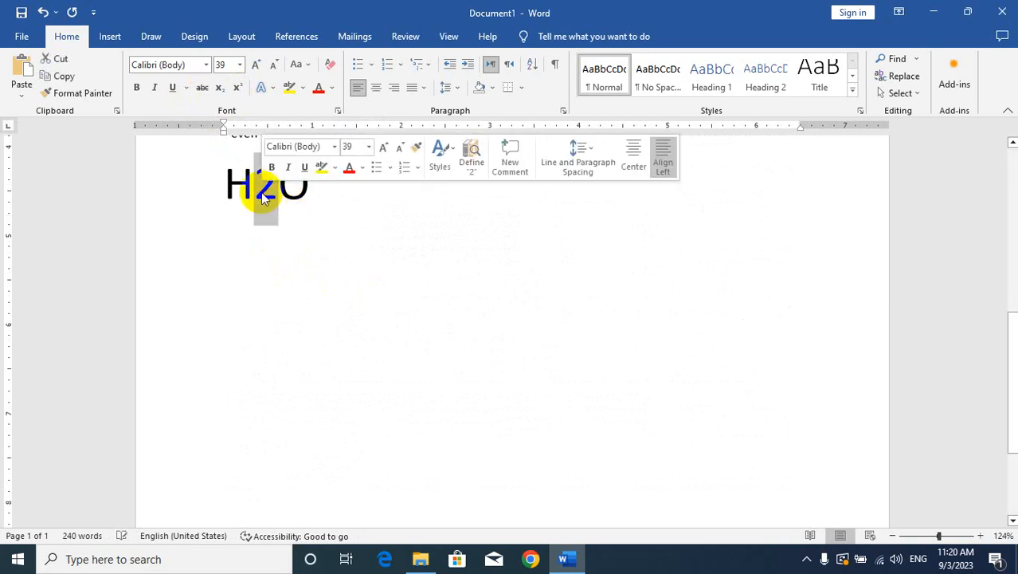
pyautogui.click(220, 89)
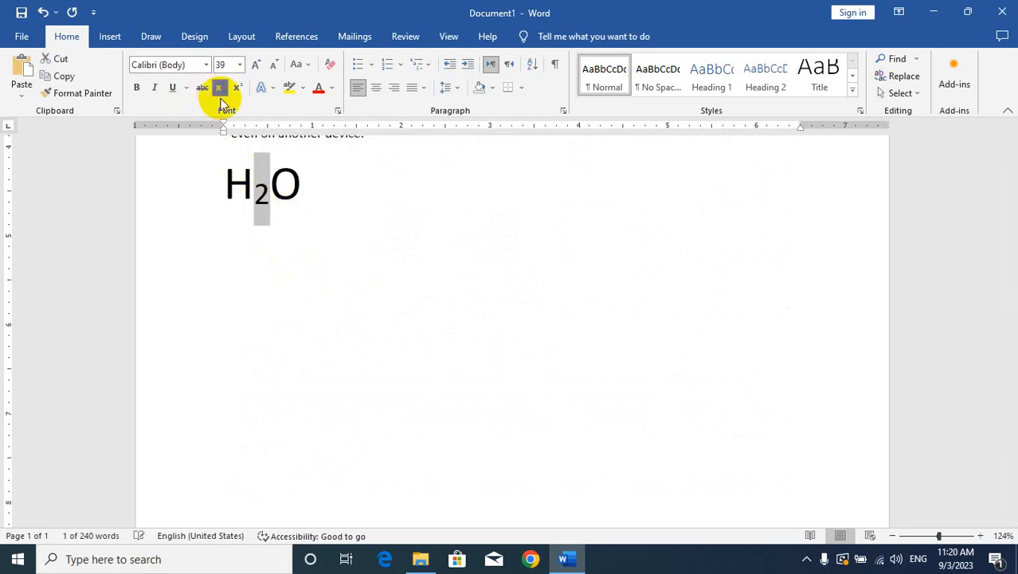
# Add the formula H2SO4 on a new line below the water formula.
pyautogui.click(302, 192)
pyautogui.press('Return')
pyautogui.write('H')
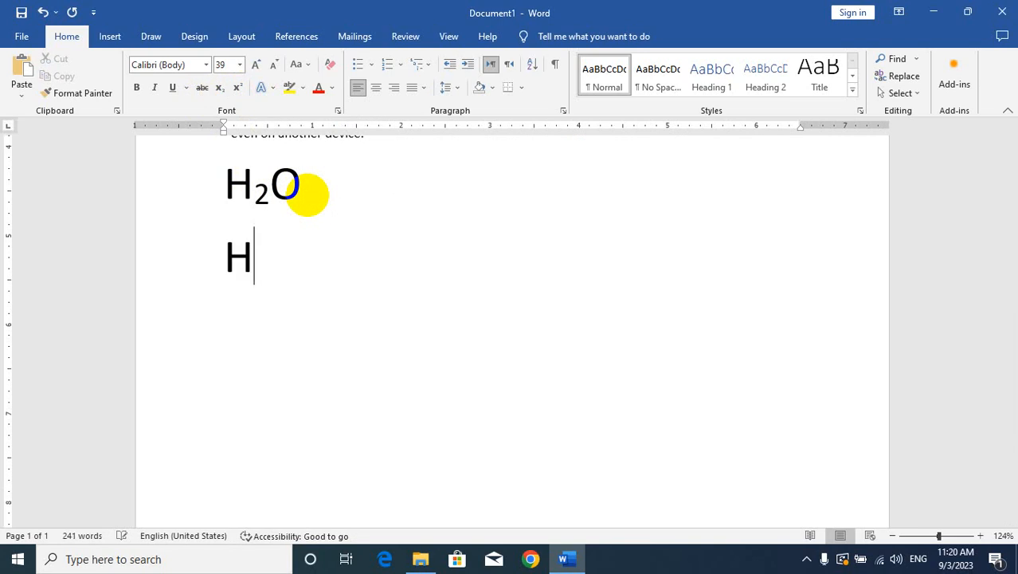
pyautogui.write('2SO4')
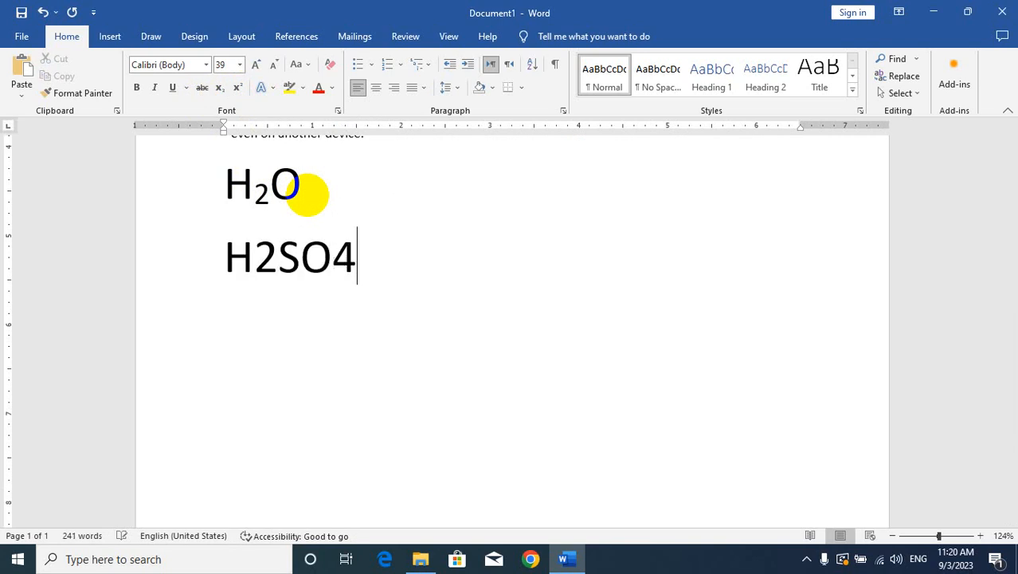
# Format the 2 and the 4 in H2SO4 together as subscript, toggling the formatting repeatedly to demonstrate it.
pyautogui.moveTo(356, 254); pyautogui.dragTo(257, 271)
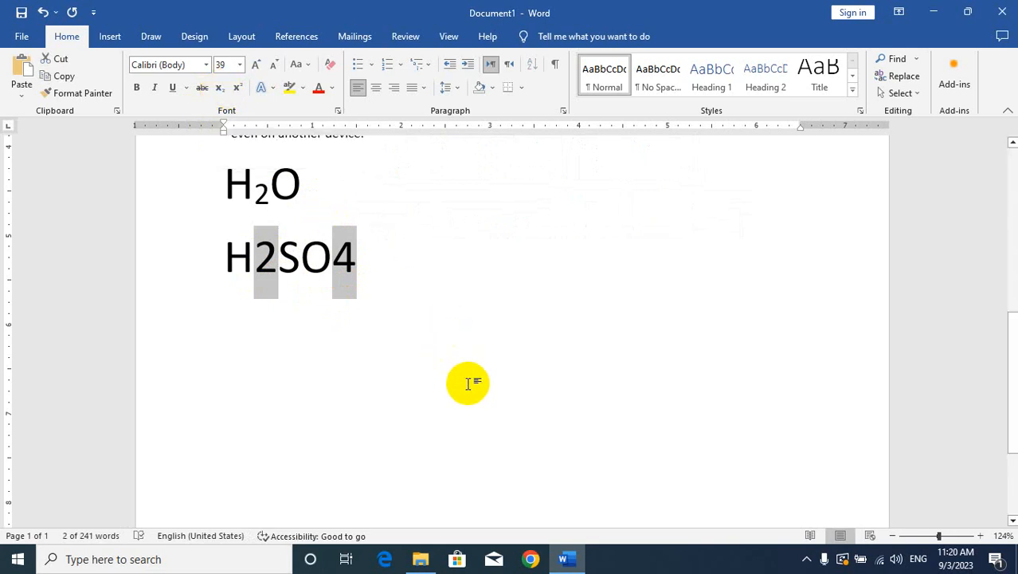
pyautogui.hotkey('ctrl', '=')
pyautogui.hotkey('ctrl', '=')
pyautogui.hotkey('ctrl', '=')
pyautogui.hotkey('ctrl', '=')
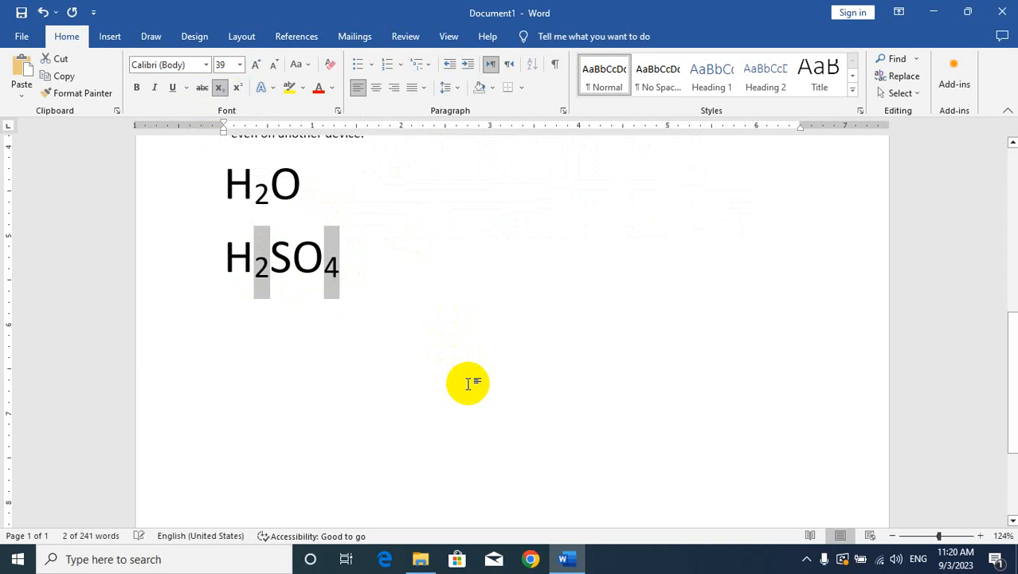
pyautogui.hotkey('ctrl', '=')
pyautogui.hotkey('ctrl', '=')
pyautogui.hotkey('ctrl', '=')
pyautogui.hotkey('ctrl', '=')
pyautogui.hotkey('ctrl', '=')
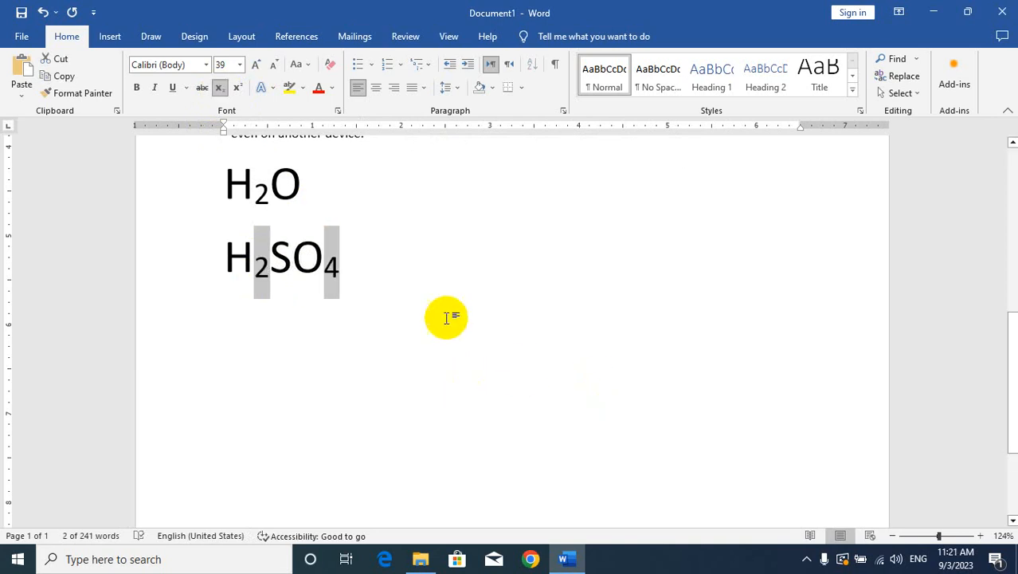
# Write (9)3 on a new line in normal text, and format the 3 as superscript.
pyautogui.click(434, 282)
pyautogui.press('Return')
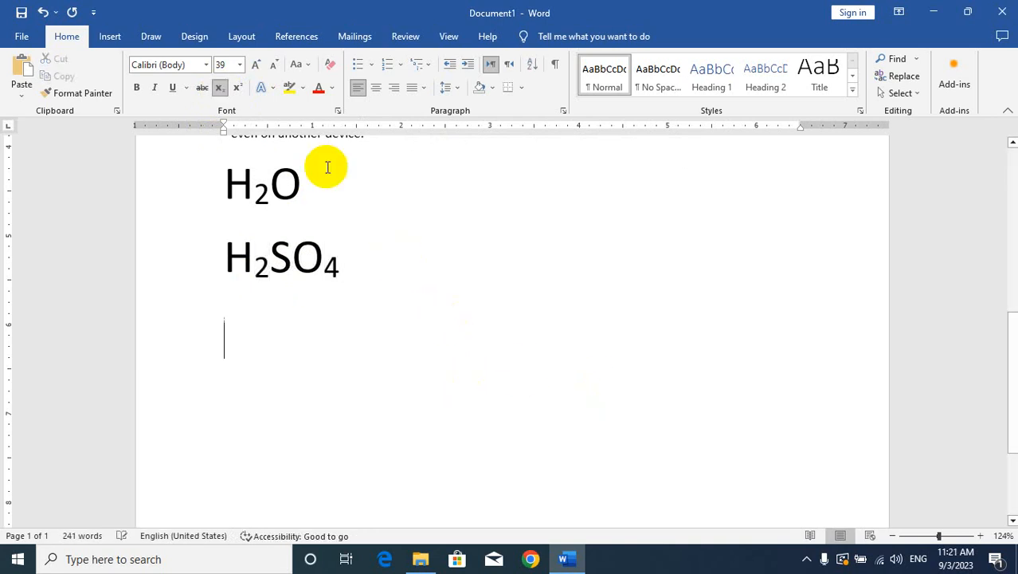
pyautogui.click(221, 88)
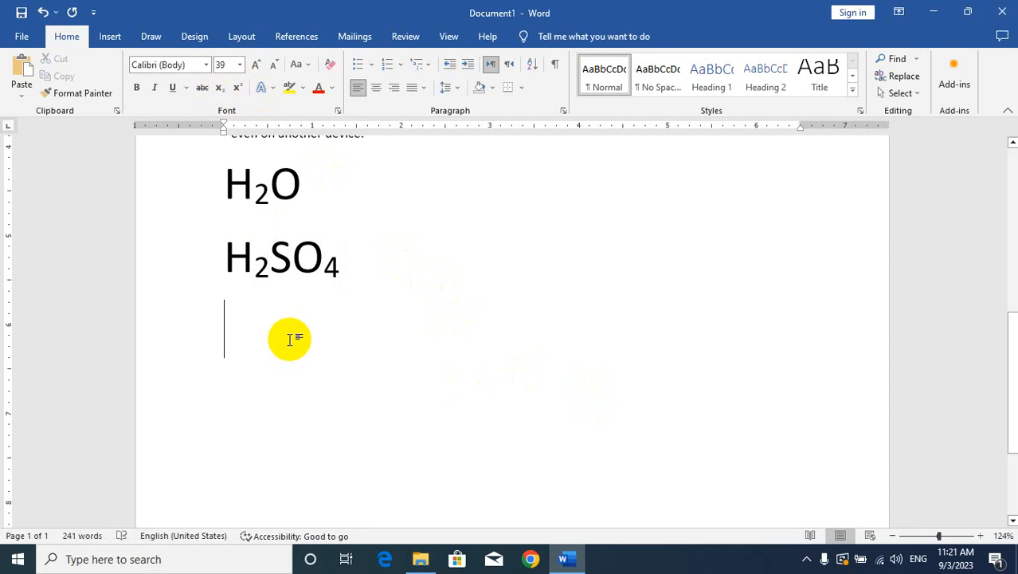
pyautogui.write('(9)')
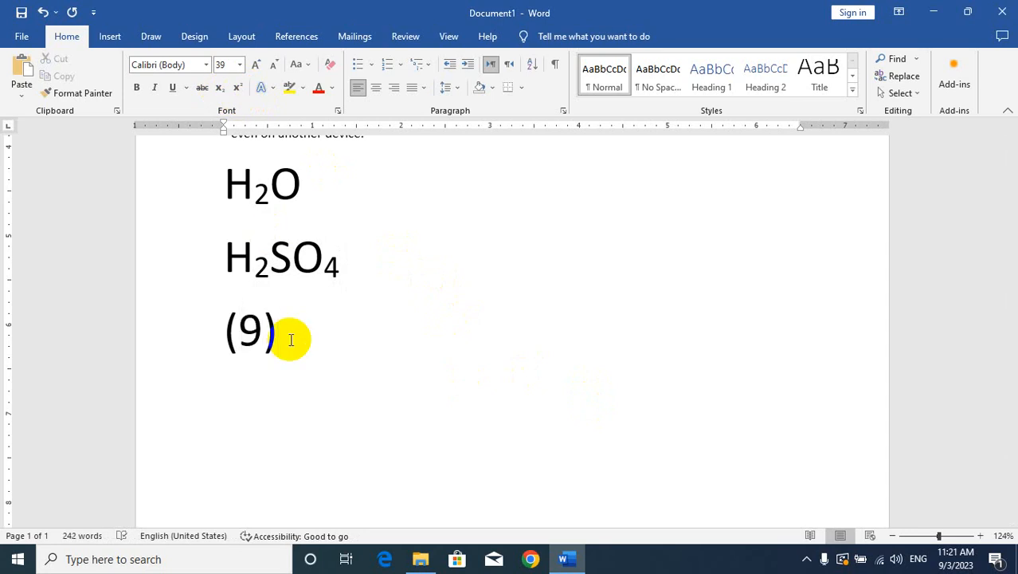
pyautogui.write('3')
pyautogui.doubleClick(289, 335)
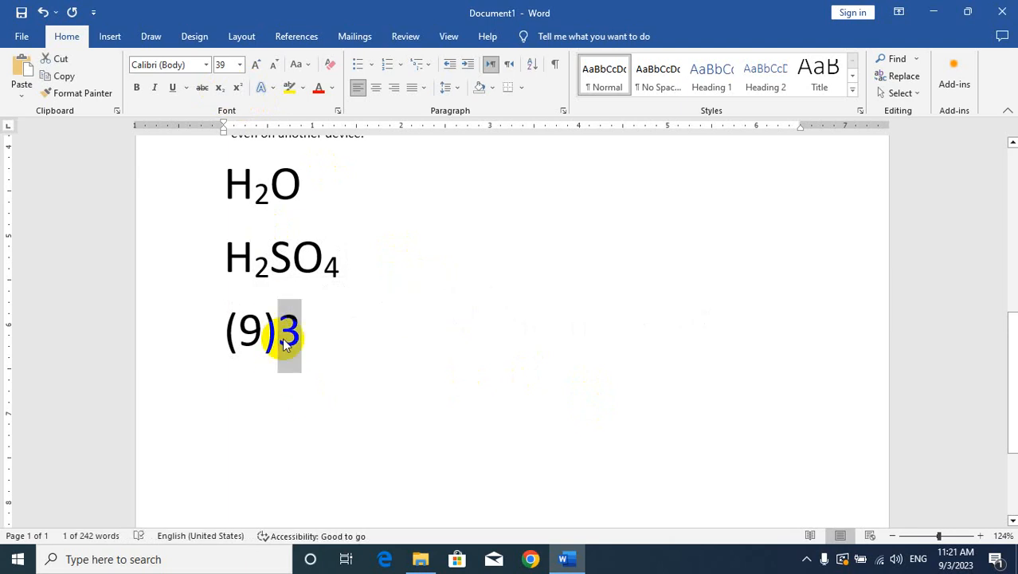
pyautogui.click(237, 90)
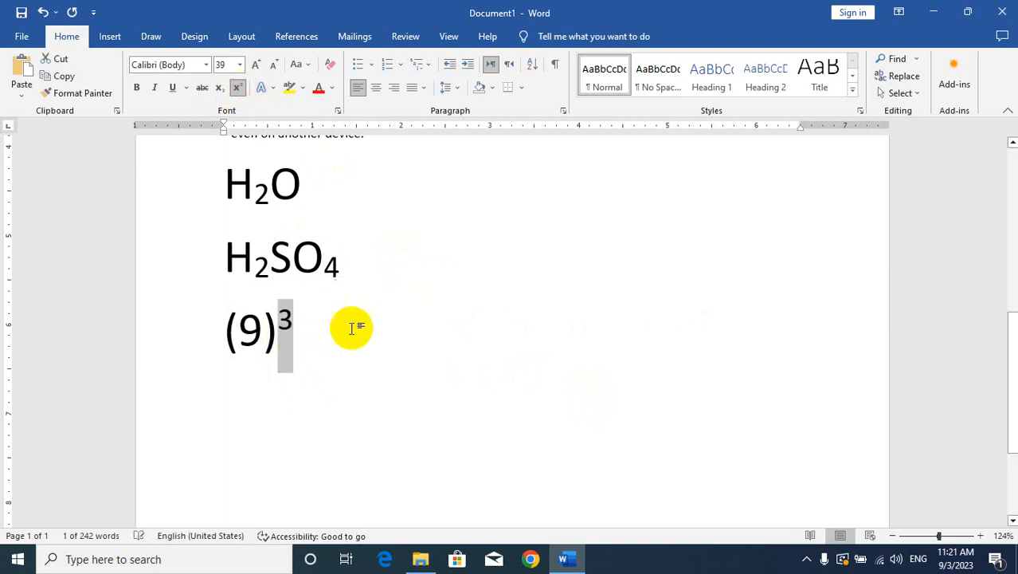
# Write 24 on a new line with superscript turned off, and format only the 4 as superscript.
pyautogui.click(353, 335)
pyautogui.press('Return')
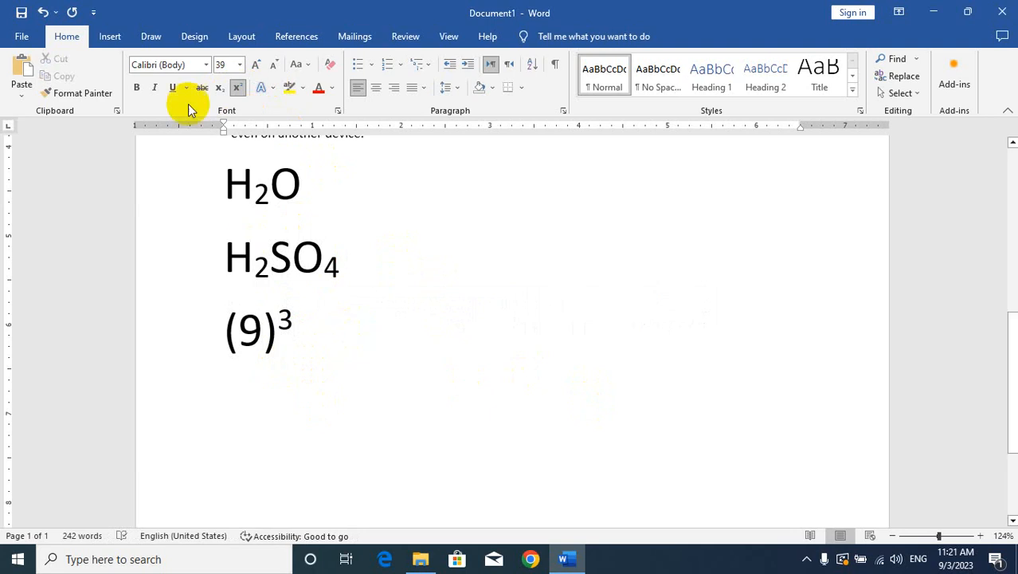
pyautogui.click(237, 87)
pyautogui.click(321, 263)
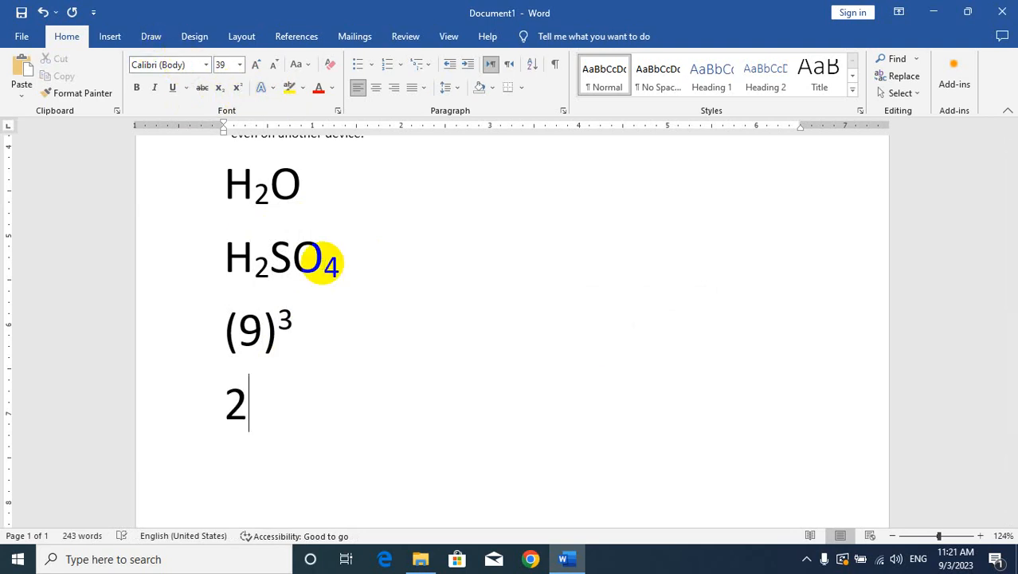
pyautogui.write('4')
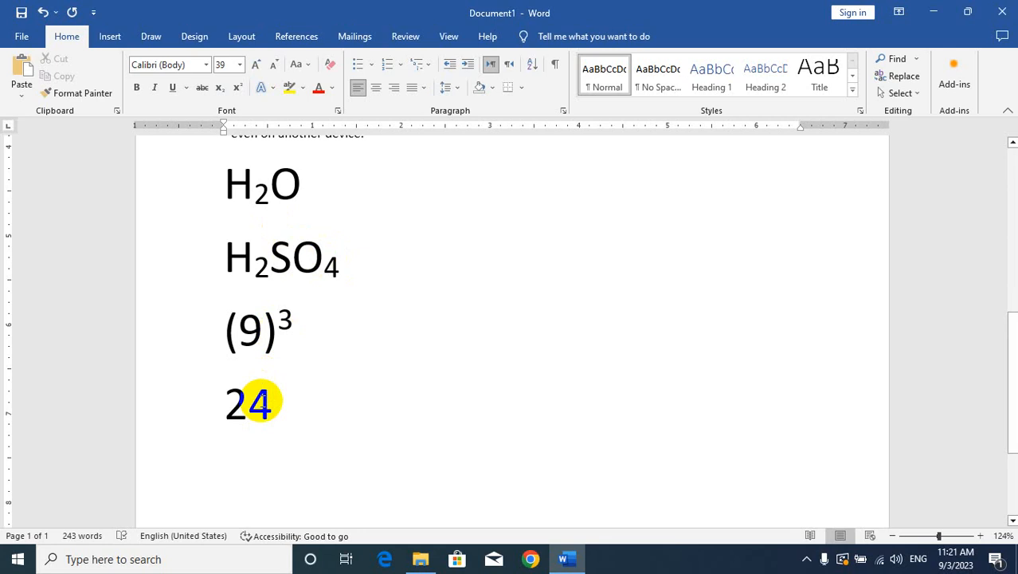
pyautogui.moveTo(259, 401); pyautogui.dragTo(272, 401)
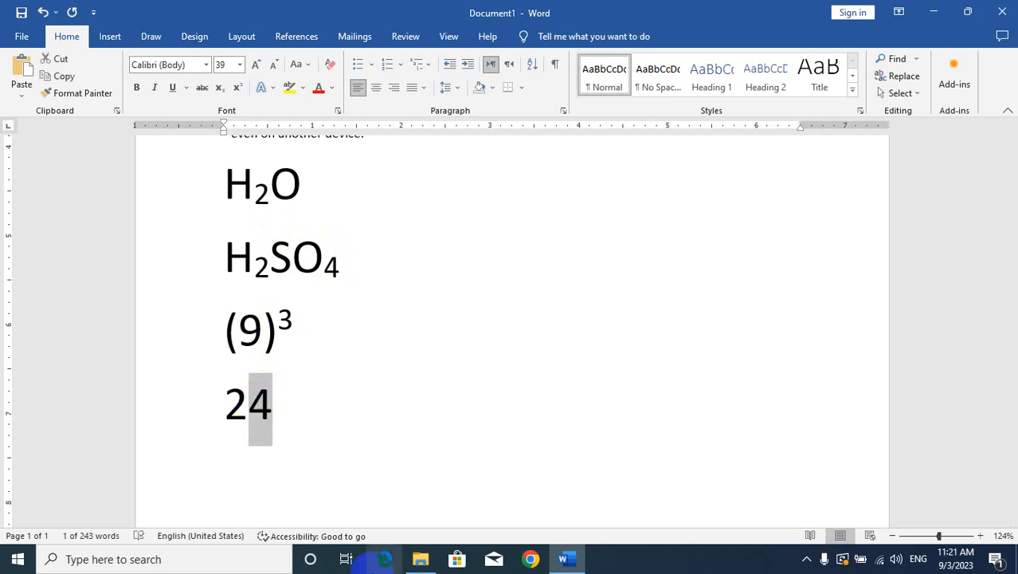
pyautogui.hotkey('ctrl', 'shift', '+')
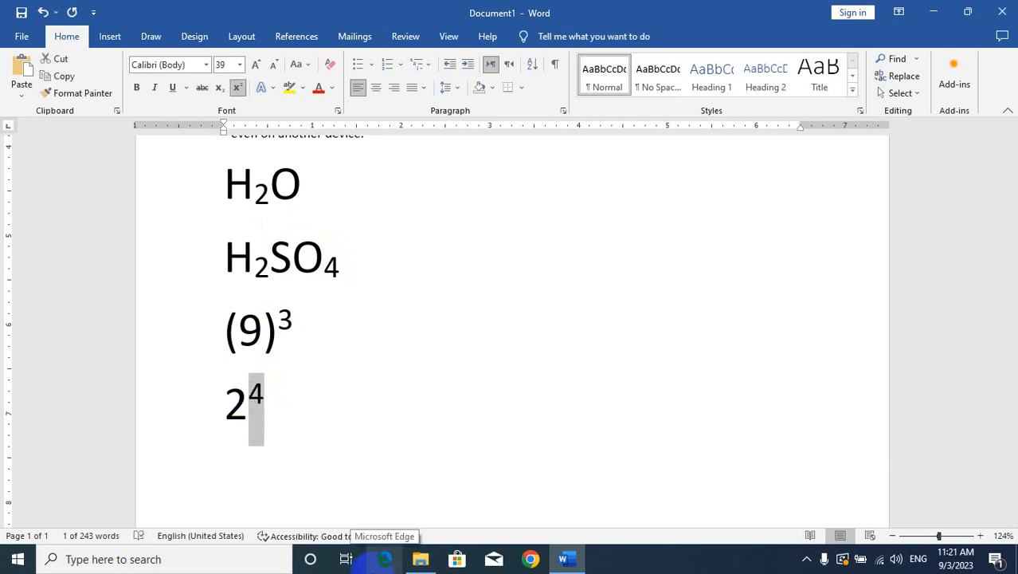
# Start a new line below the 2 to the power of 4 expression and turn off superscript.
pyautogui.click(285, 426)
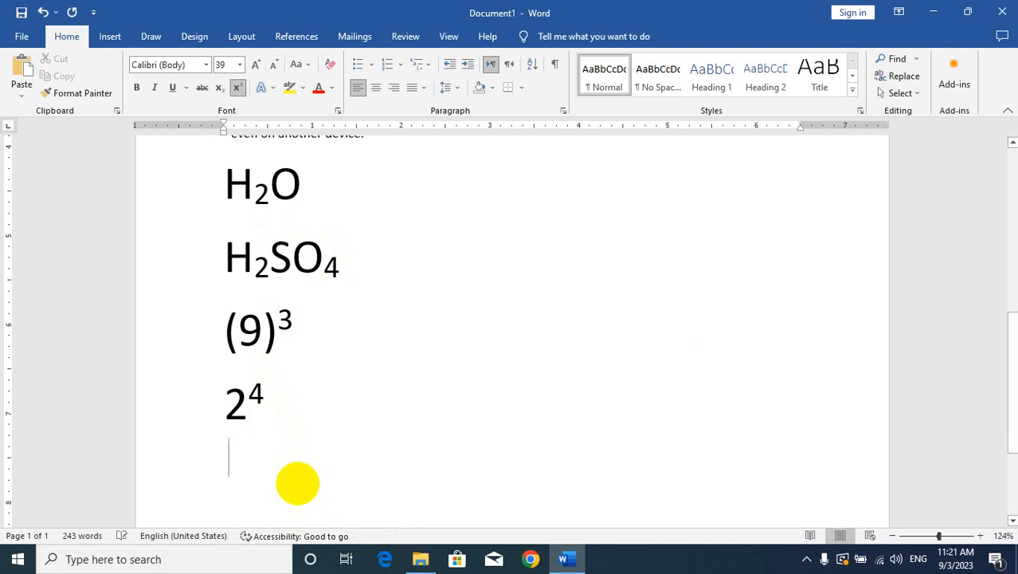
pyautogui.scroll(-2, 302, 400)
pyautogui.click(237, 90)
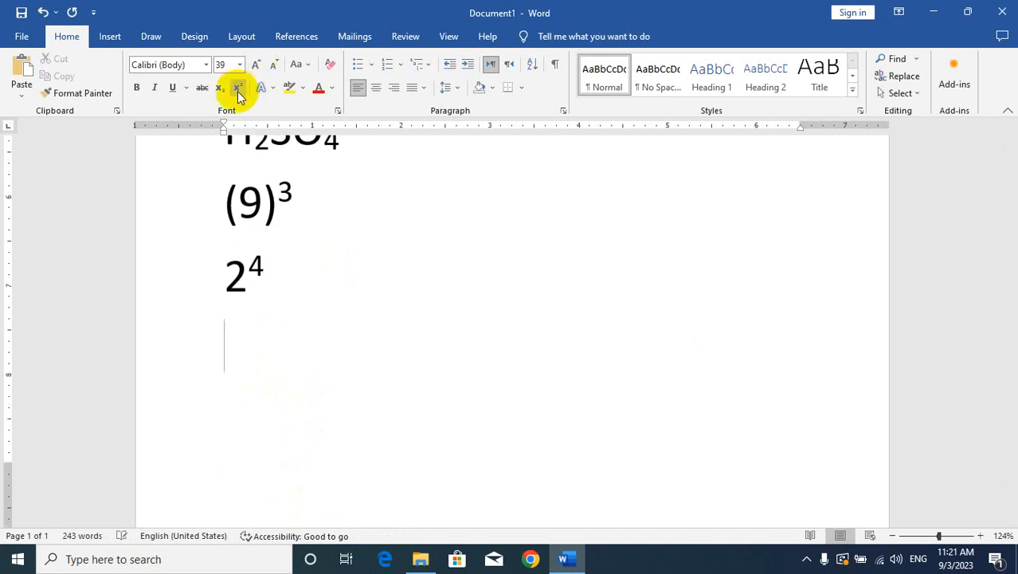
# Enlarge the first paragraph, beginning "Video provides a powerful way", to font size 24.
pyautogui.scroll(8, 341, 332)
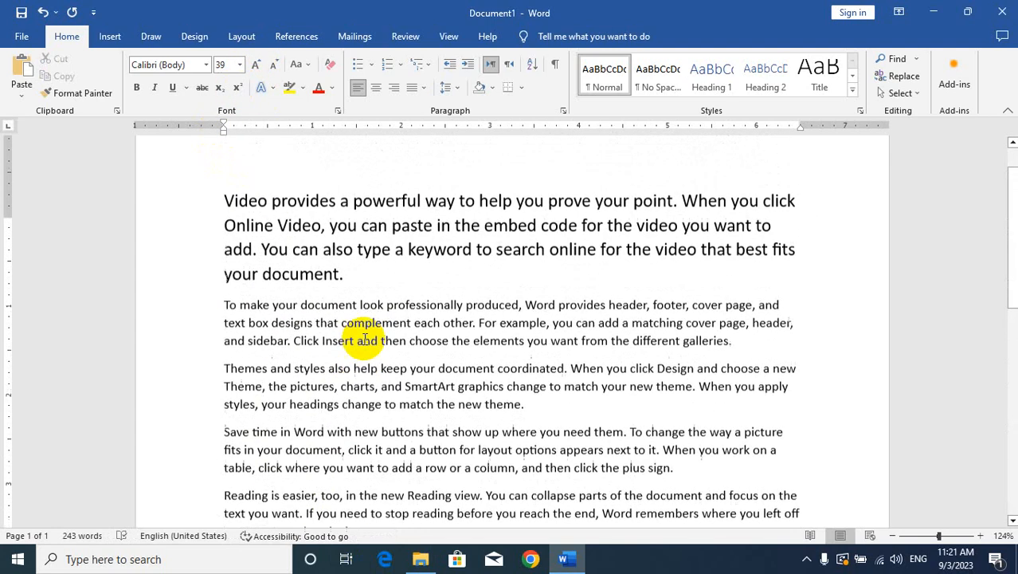
pyautogui.scroll(1, 366, 327)
pyautogui.moveTo(355, 324); pyautogui.dragTo(222, 251)
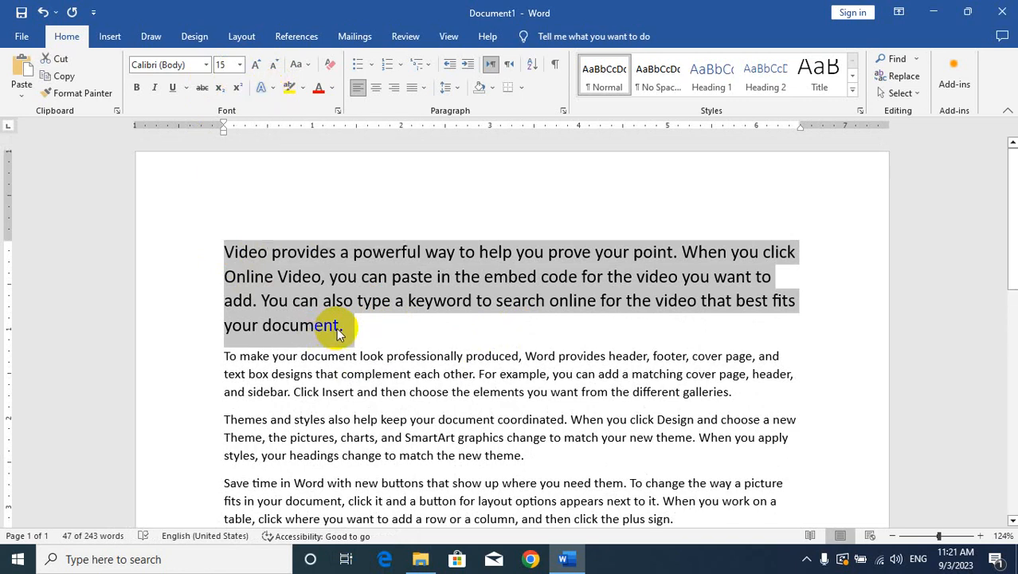
pyautogui.hotkey('ctrl', ']')
pyautogui.hotkey('ctrl', ']')
pyautogui.hotkey('ctrl', ']')
pyautogui.hotkey('ctrl', ']')
pyautogui.hotkey('ctrl', ']')
pyautogui.hotkey('ctrl', ']')
pyautogui.hotkey('ctrl', ']')
pyautogui.hotkey('ctrl', ']')
pyautogui.hotkey('ctrl', ']')
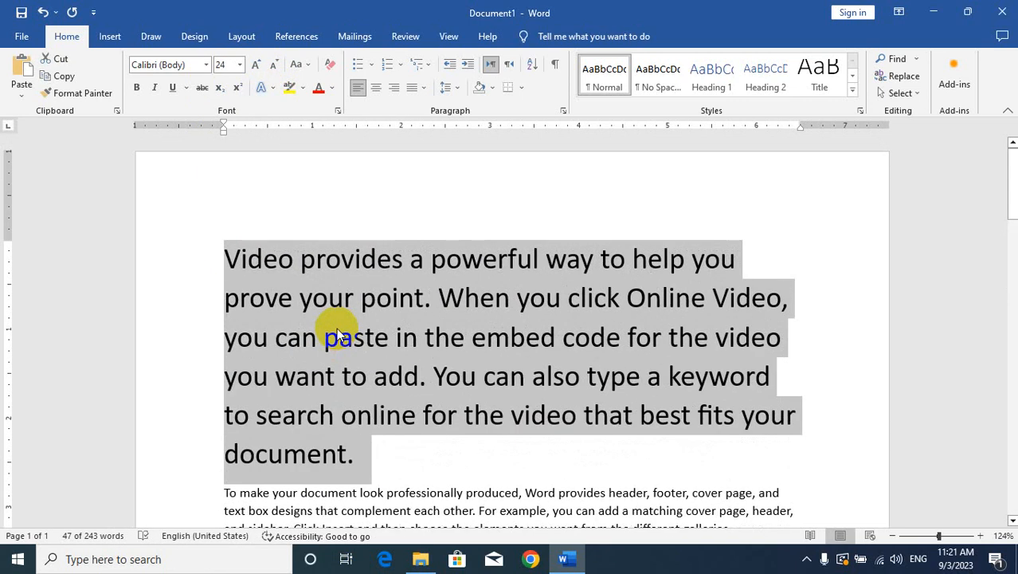
# Apply the white-filled, orange-outlined text effect to the first paragraph and change its outline colour to light blue.
pyautogui.click(270, 88)
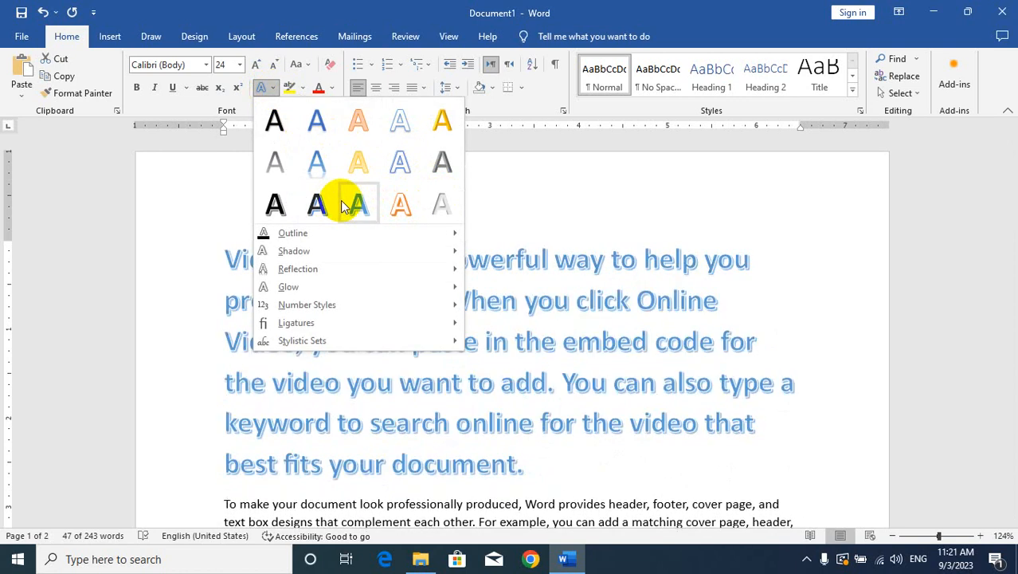
pyautogui.click(389, 208)
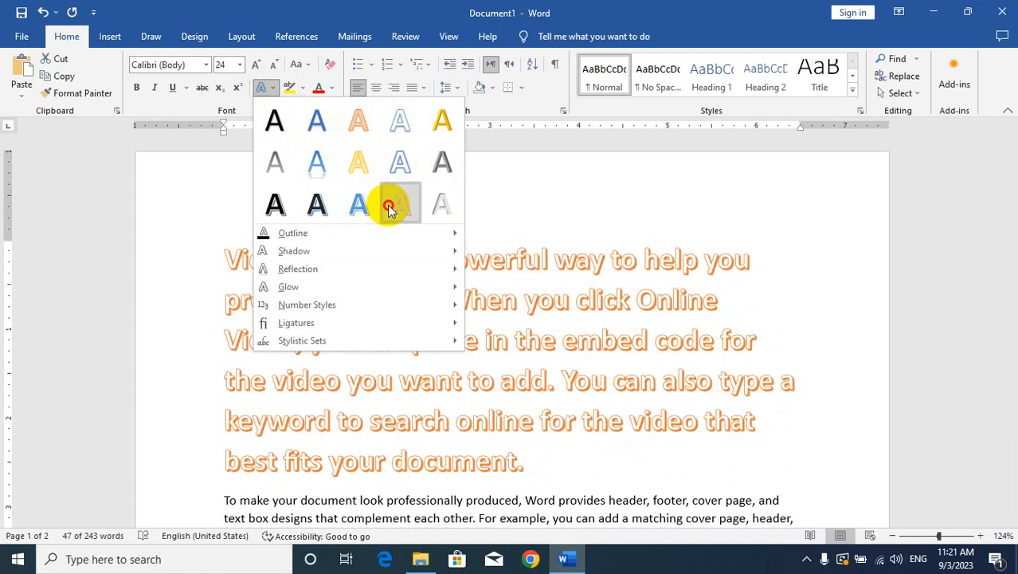
pyautogui.click(273, 89)
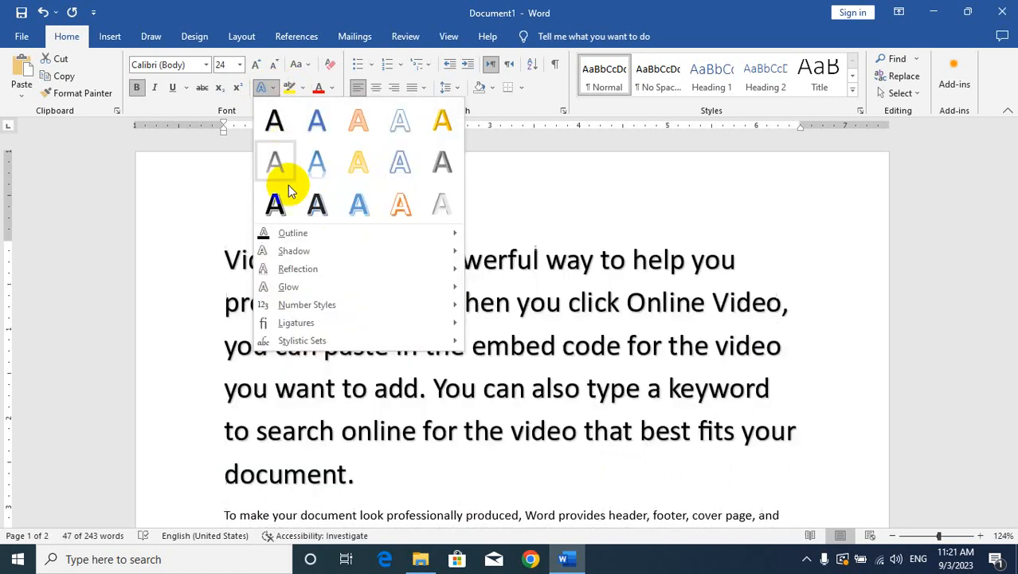
pyautogui.moveTo(321, 236)
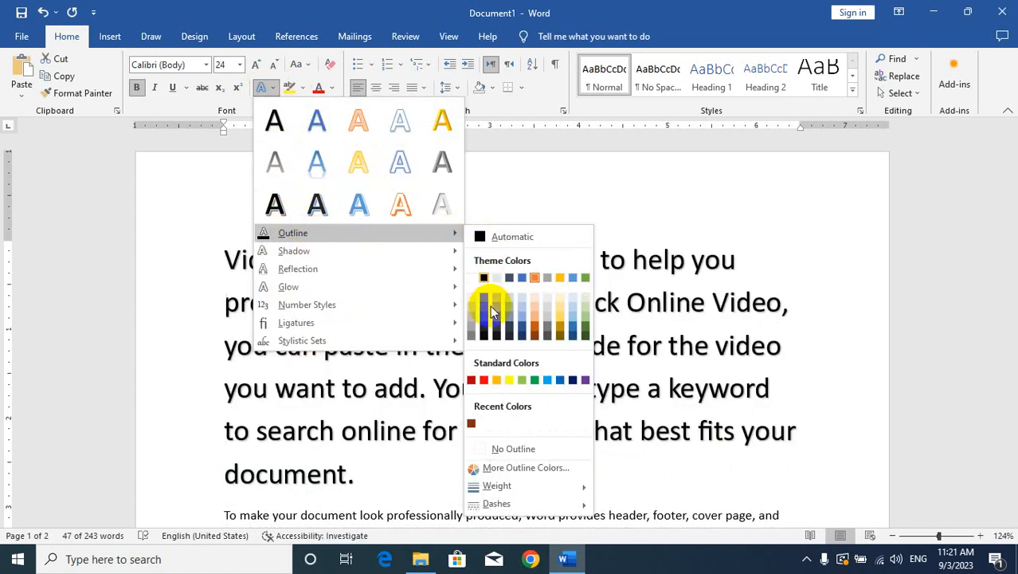
pyautogui.click(544, 380)
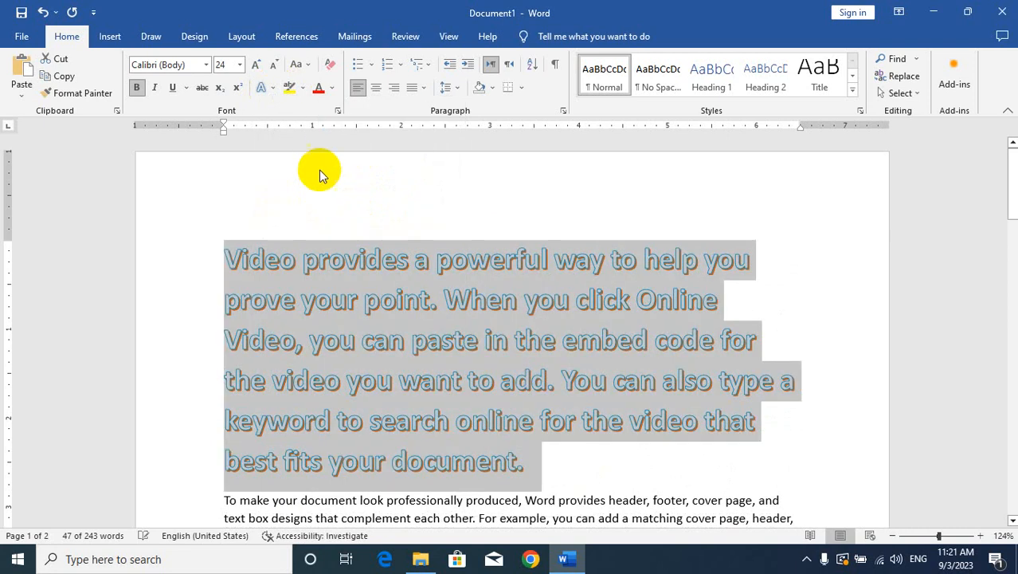
# Apply the first Perspective shadow variation to the first paragraph's text.
pyautogui.click(272, 93)
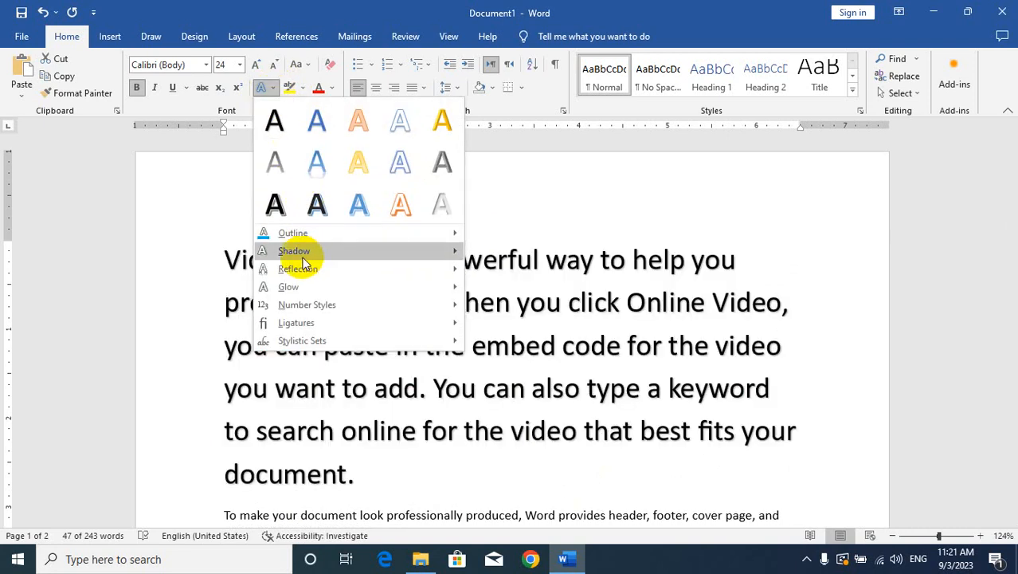
pyautogui.moveTo(443, 252)
pyautogui.scroll(-1, 520, 279)
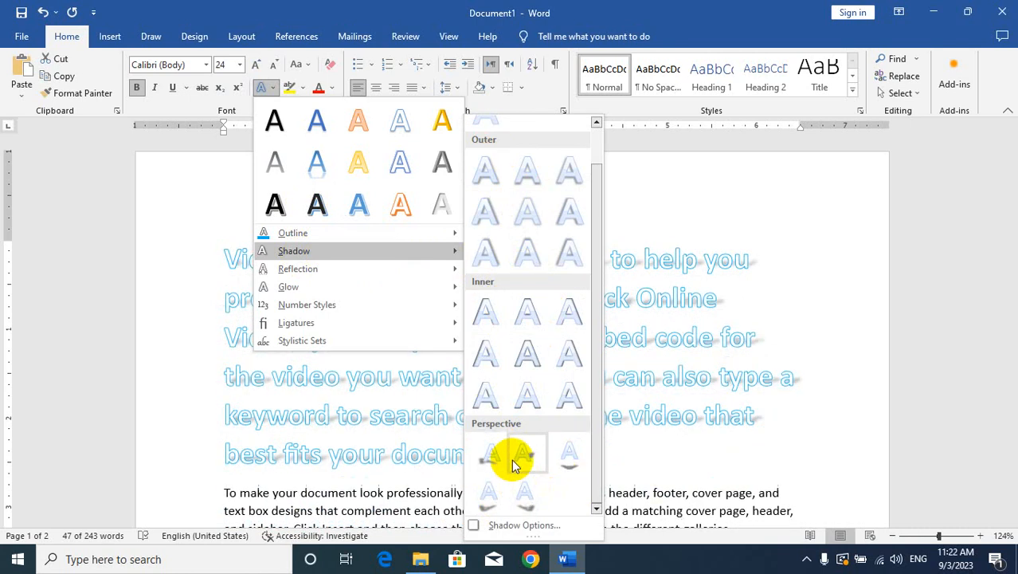
pyautogui.click(490, 460)
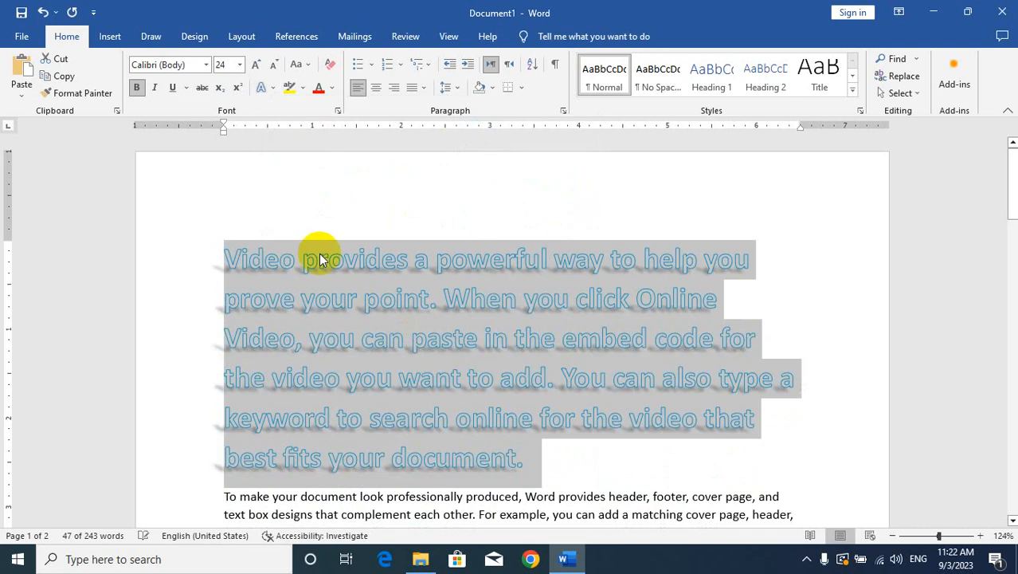
# Preview reflection and glow variations on the first paragraph, and apply a glow in dark orange.
pyautogui.click(278, 87)
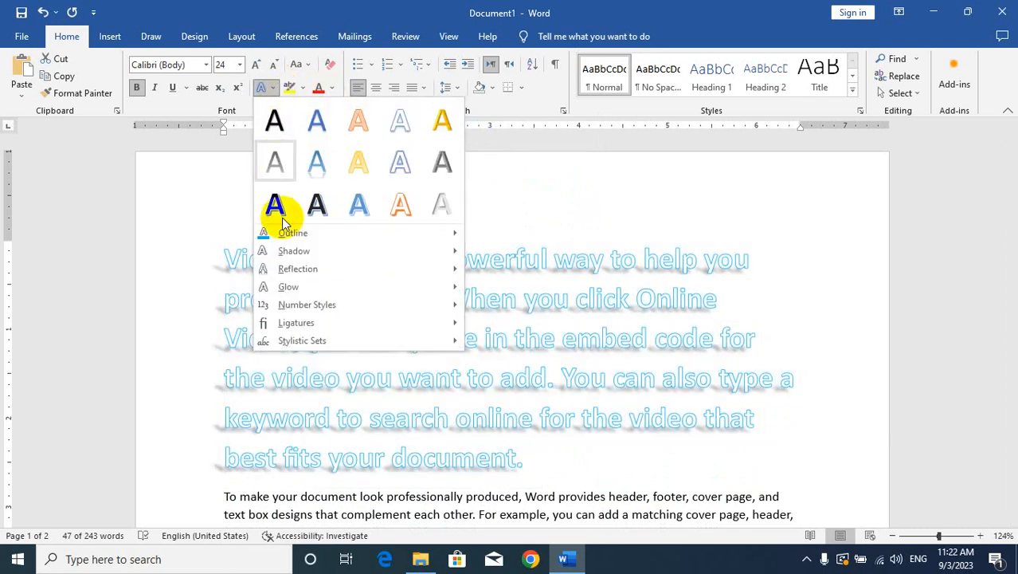
pyautogui.moveTo(331, 275)
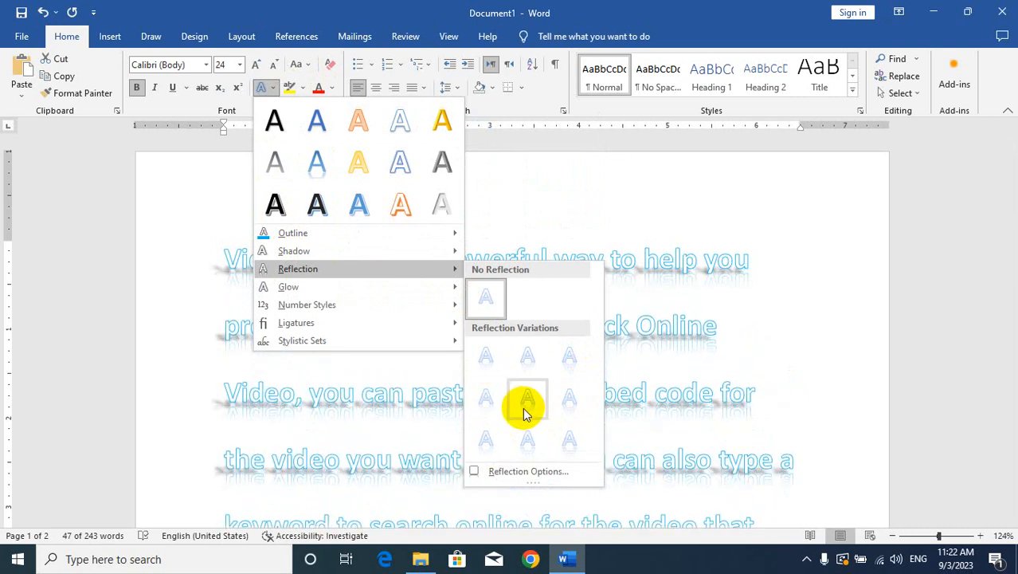
pyautogui.moveTo(458, 288)
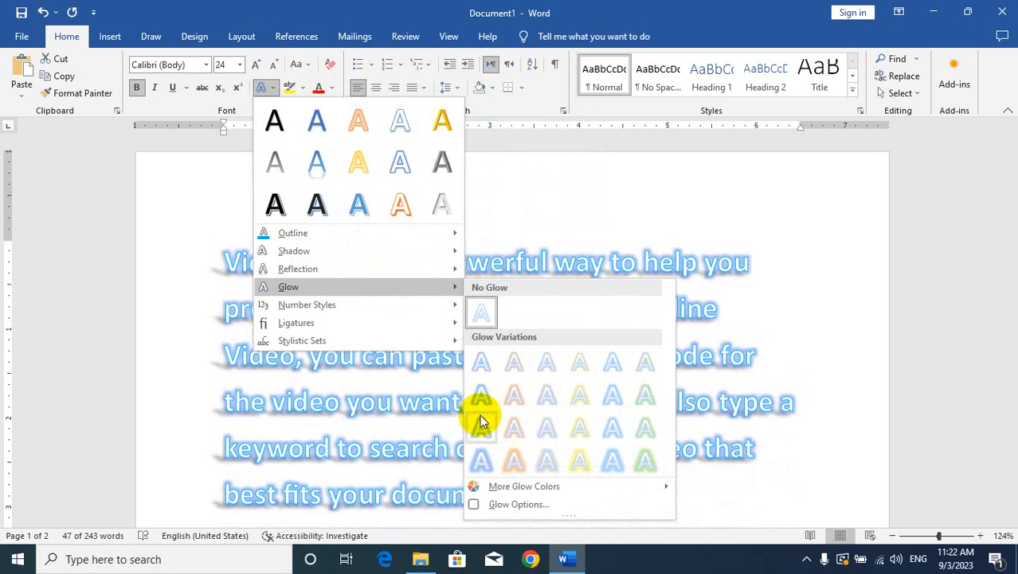
pyautogui.moveTo(535, 490)
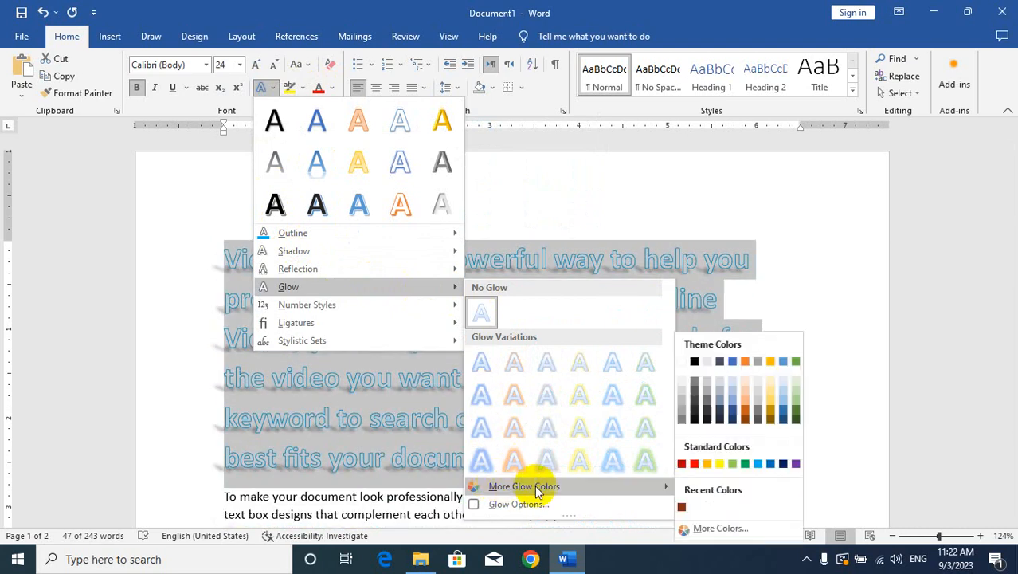
pyautogui.click(754, 419)
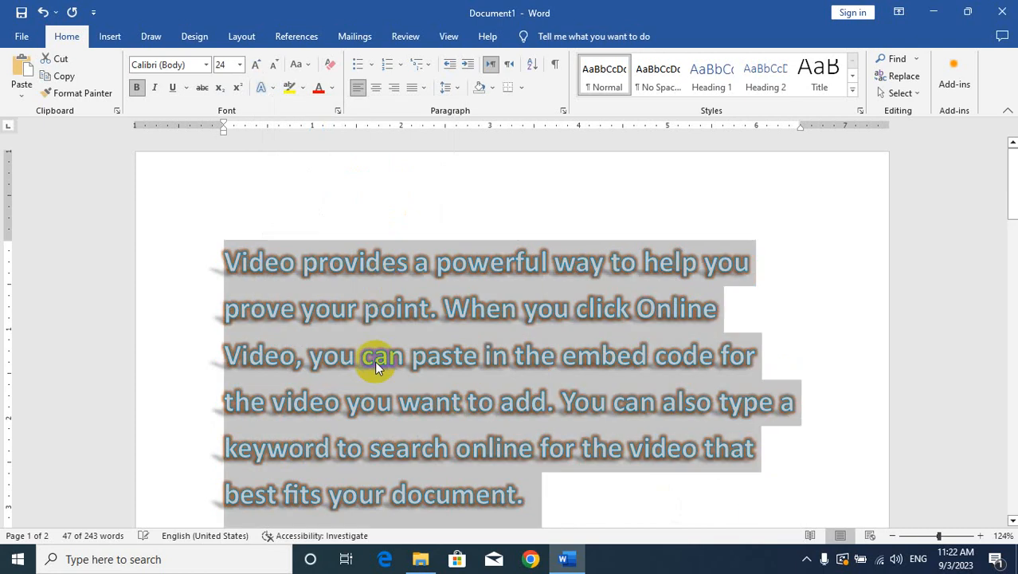
pyautogui.click(556, 495)
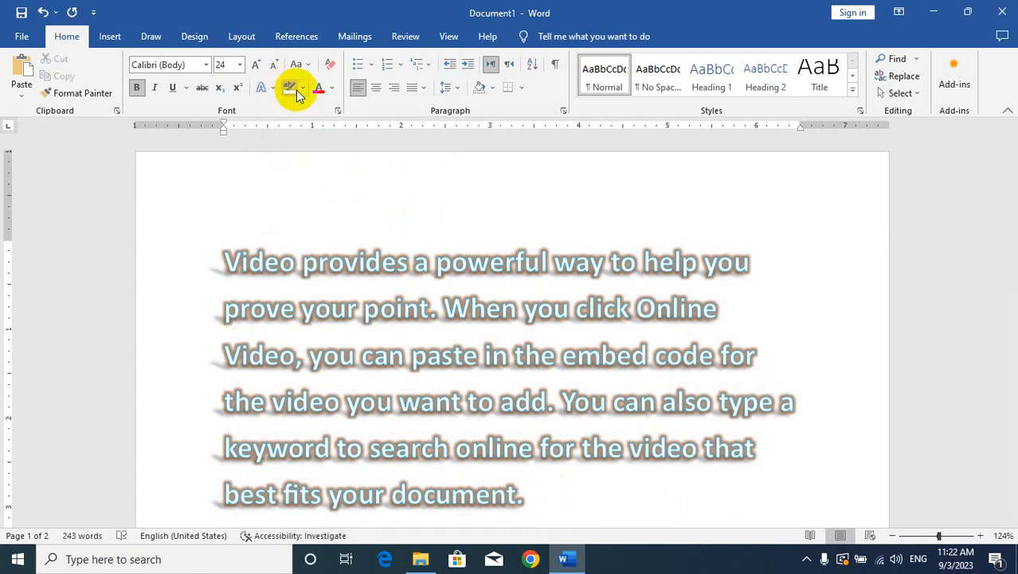
# Highlight "provides a powerful", "each other. For example" and "buttons that show" in yellow, and turn the highlighter off.
pyautogui.scroll(-1, 416, 330)
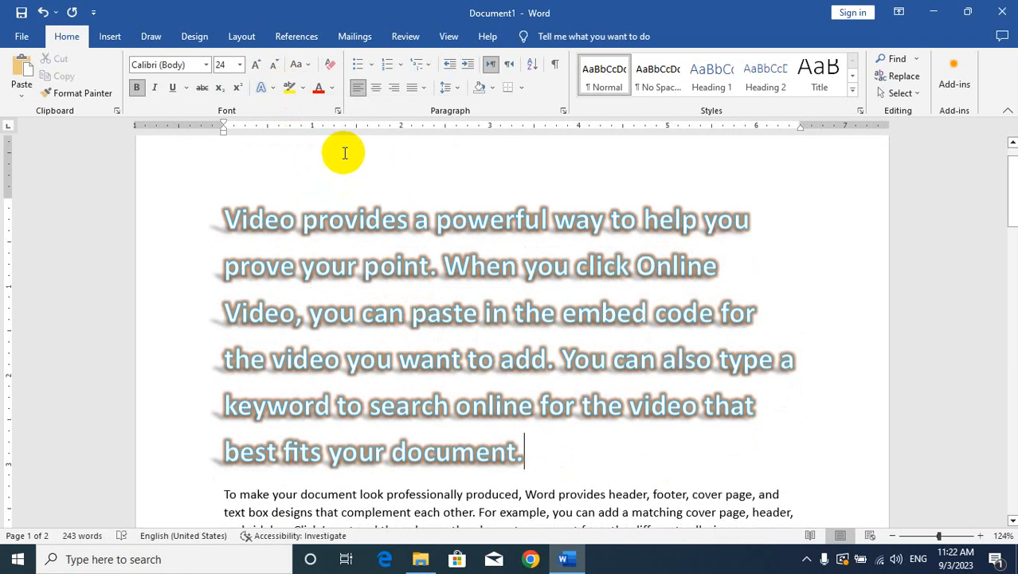
pyautogui.click(303, 89)
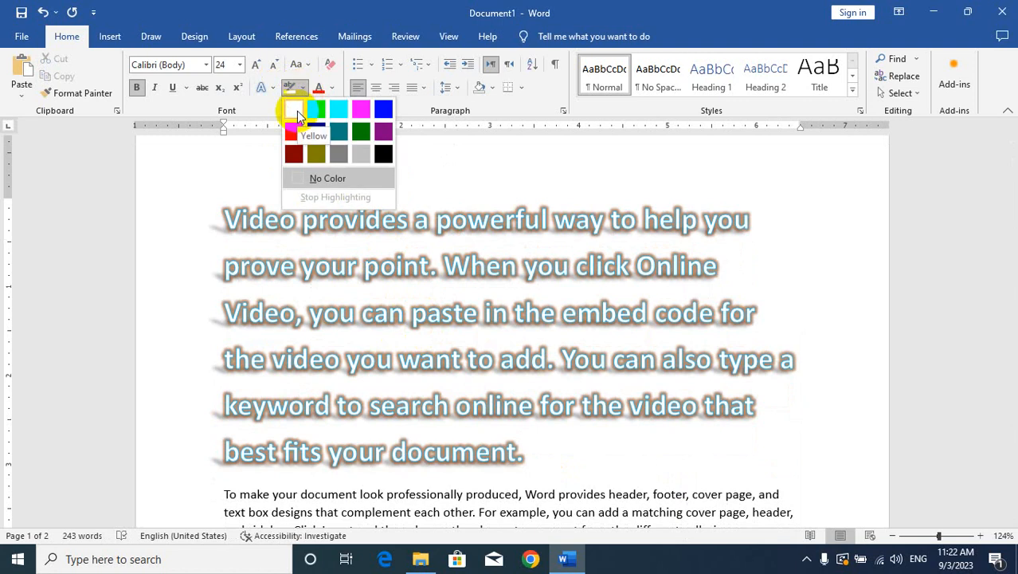
pyautogui.click(296, 116)
pyautogui.moveTo(548, 219); pyautogui.dragTo(302, 219)
pyautogui.scroll(-5, 439, 313)
pyautogui.moveTo(548, 300); pyautogui.dragTo(414, 300)
pyautogui.moveTo(482, 408); pyautogui.dragTo(380, 410)
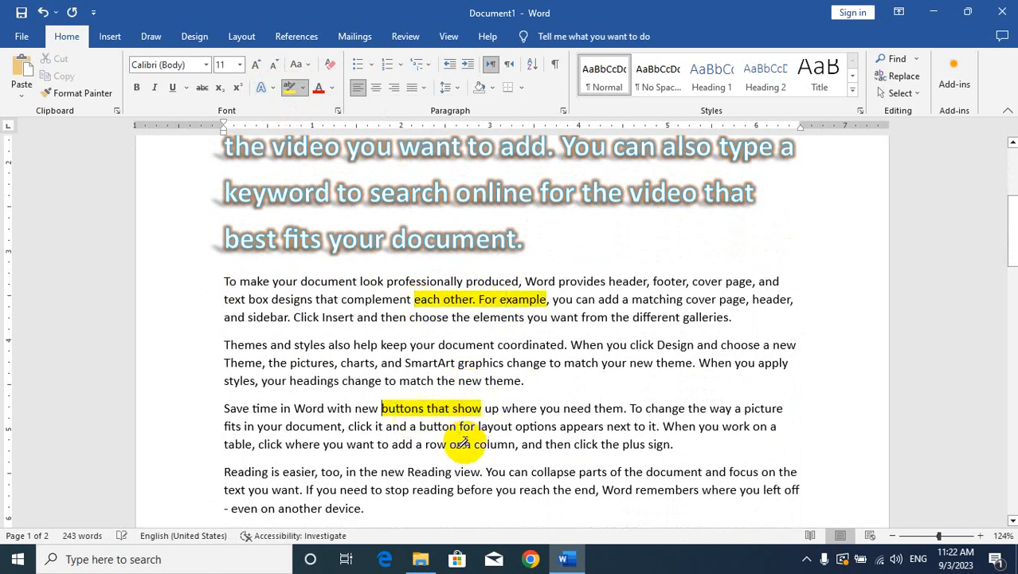
pyautogui.click(291, 89)
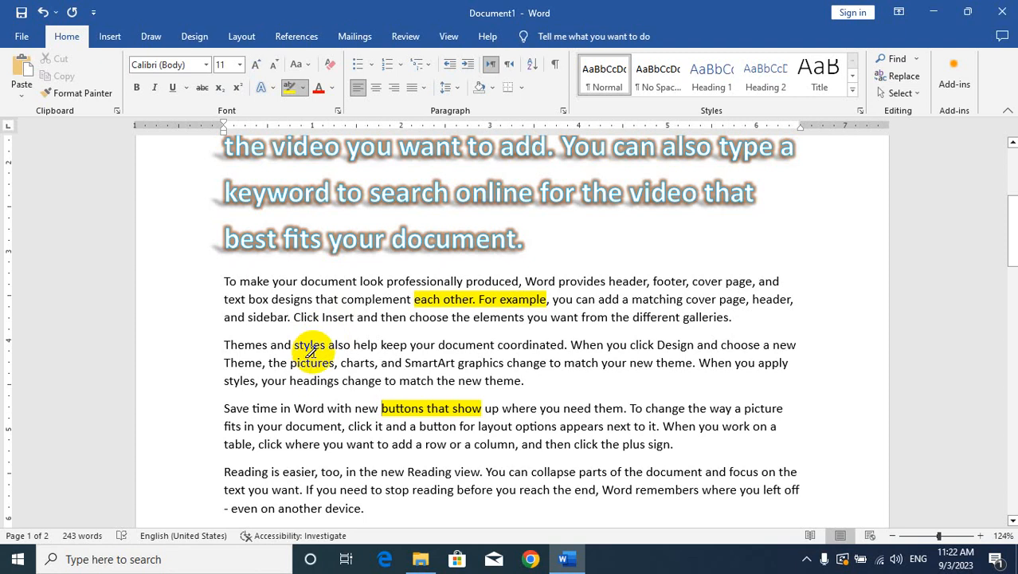
pyautogui.click(290, 88)
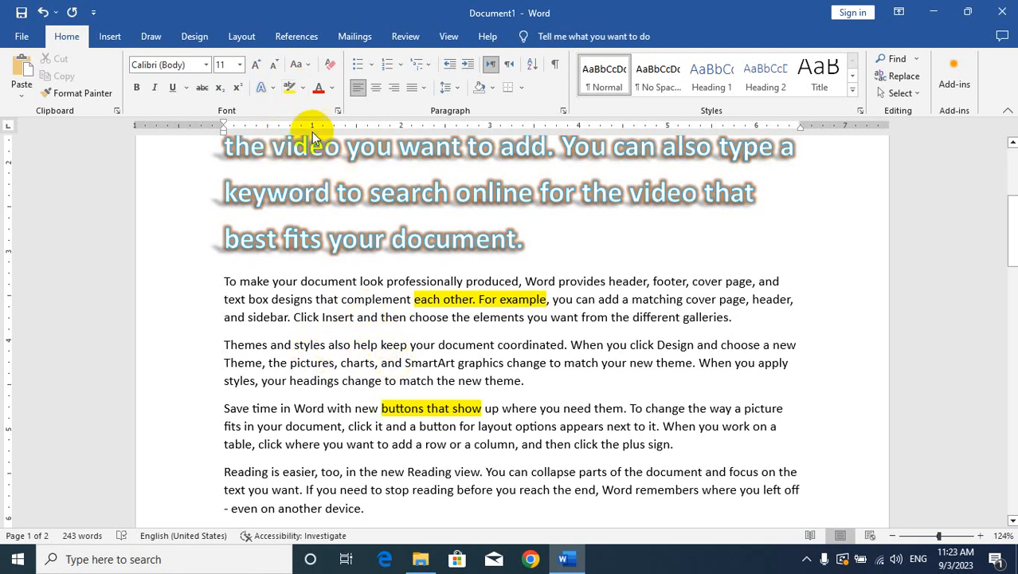
# Remove the yellow highlighting from the phrases in the first, second and fourth paragraphs using No Color.
pyautogui.click(302, 88)
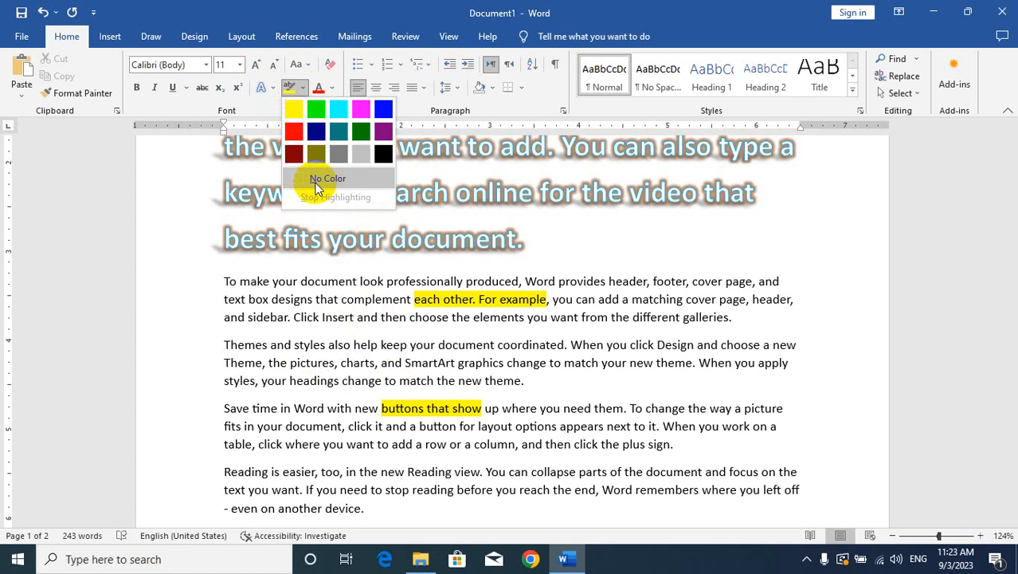
pyautogui.click(317, 185)
pyautogui.moveTo(494, 410)
pyautogui.mouseDown()
pyautogui.moveTo(391, 276)
pyautogui.moveTo(360, 280)
pyautogui.mouseUp()
pyautogui.scroll(5, 391, 301)
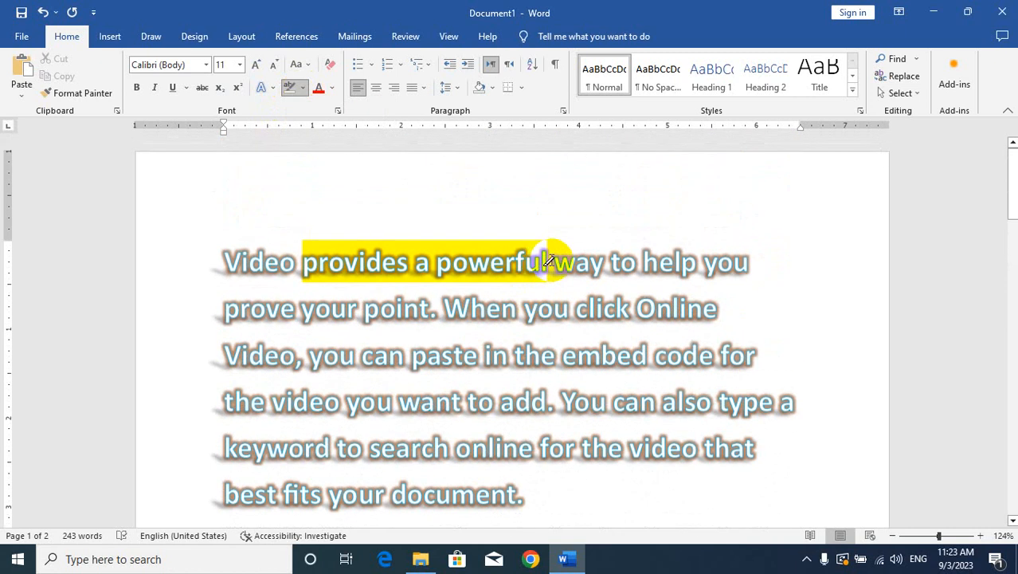
pyautogui.moveTo(550, 262); pyautogui.dragTo(228, 272)
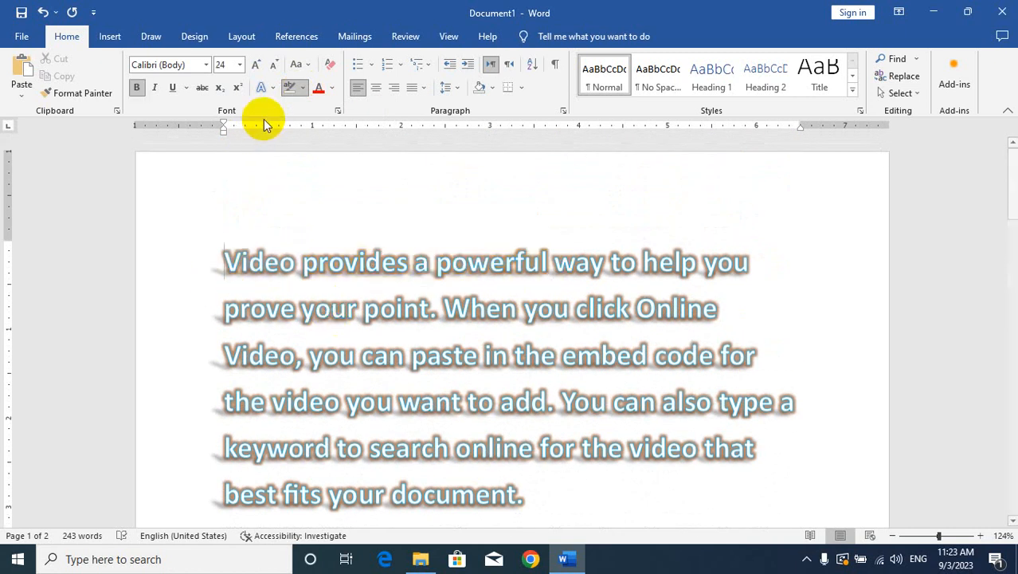
# Select the four body paragraphs above H2O and try to give them a custom font colour.
pyautogui.scroll(-6, 392, 284)
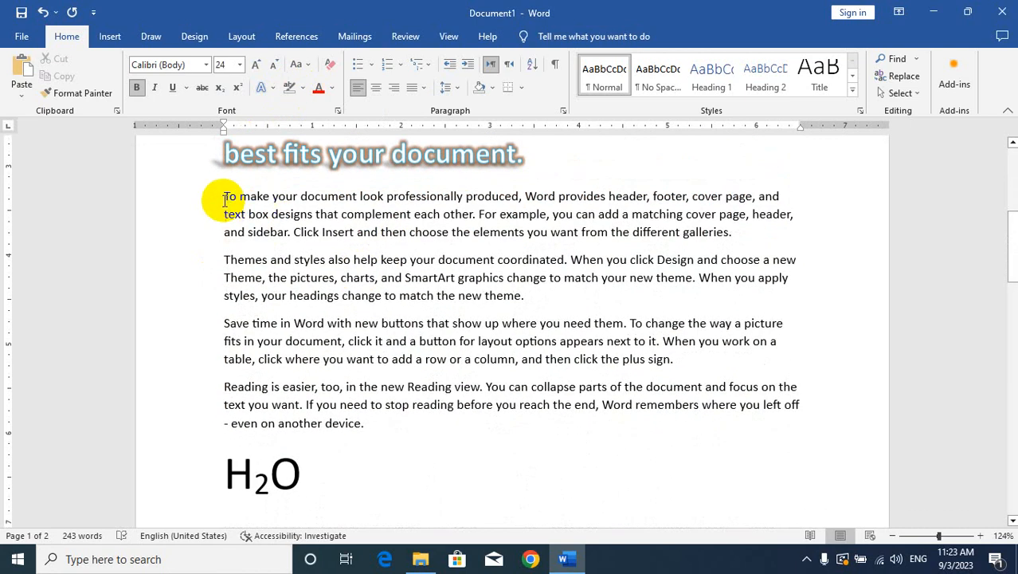
pyautogui.moveTo(225, 197)
pyautogui.mouseDown()
pyautogui.moveTo(648, 397)
pyautogui.moveTo(645, 418)
pyautogui.mouseUp()
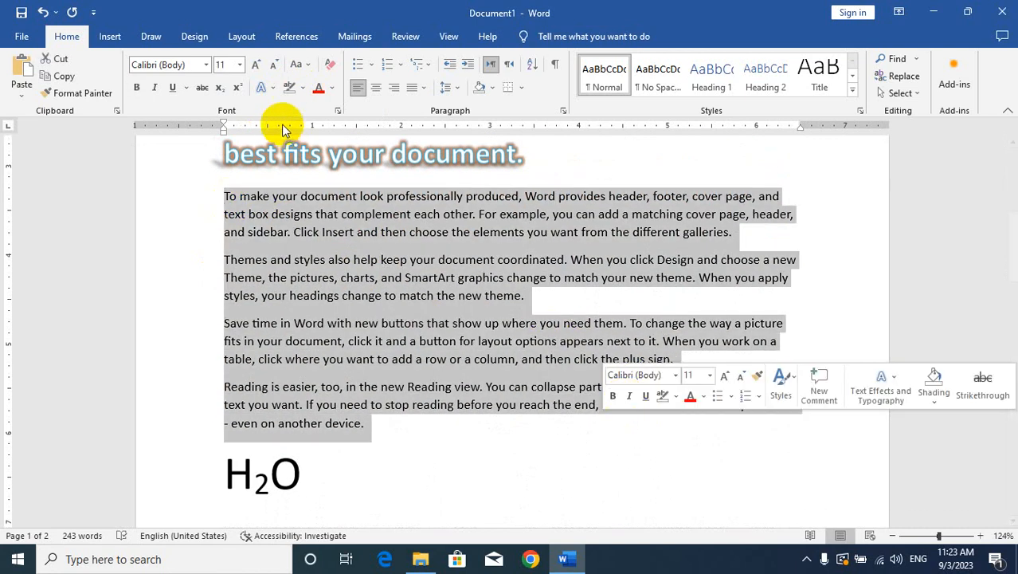
pyautogui.click(331, 88)
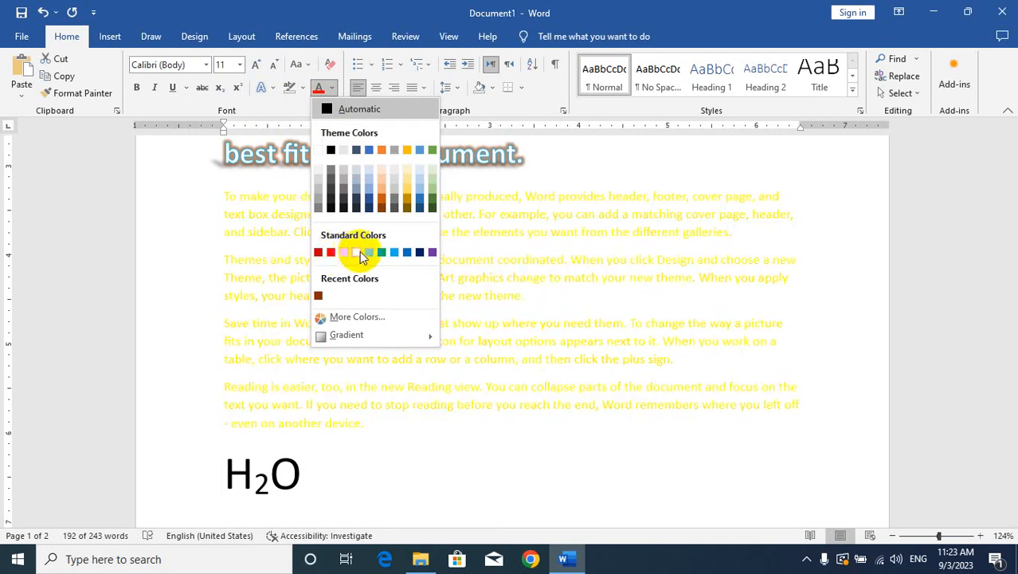
pyautogui.click(356, 318)
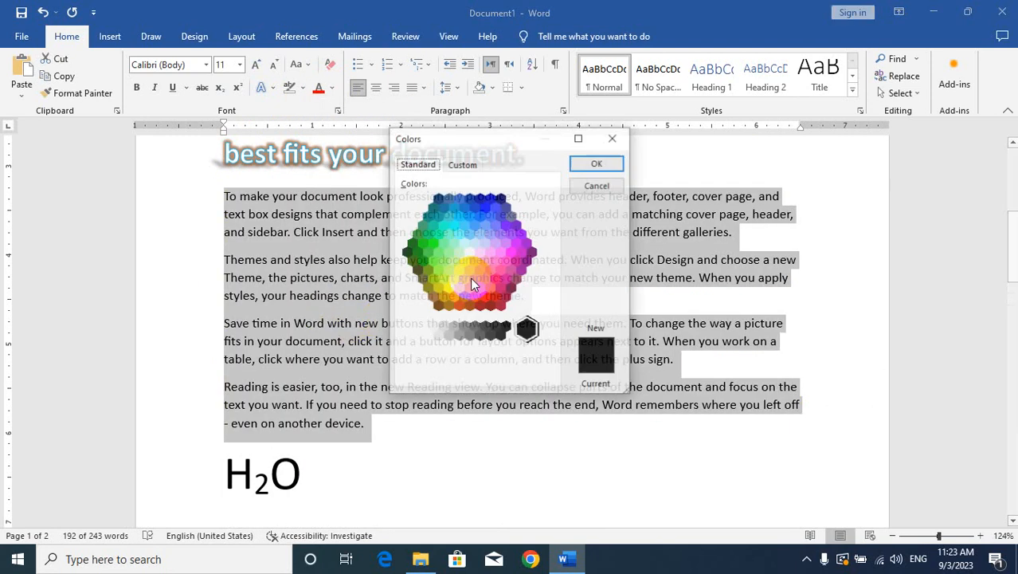
pyautogui.click(457, 164)
pyautogui.click(466, 231)
pyautogui.click(593, 164)
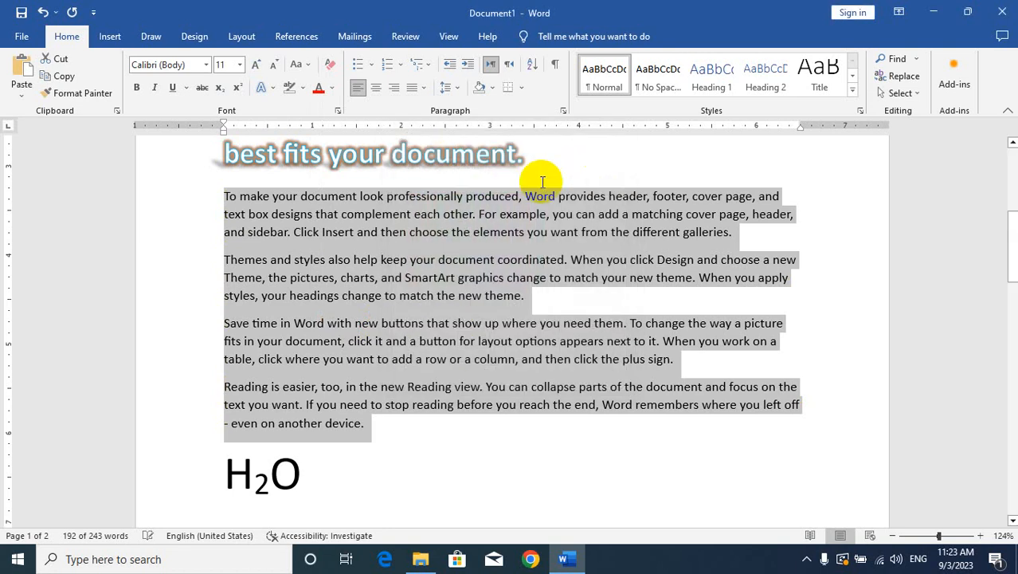
# Set the font colour of the four selected body paragraphs to red.
pyautogui.click(318, 89)
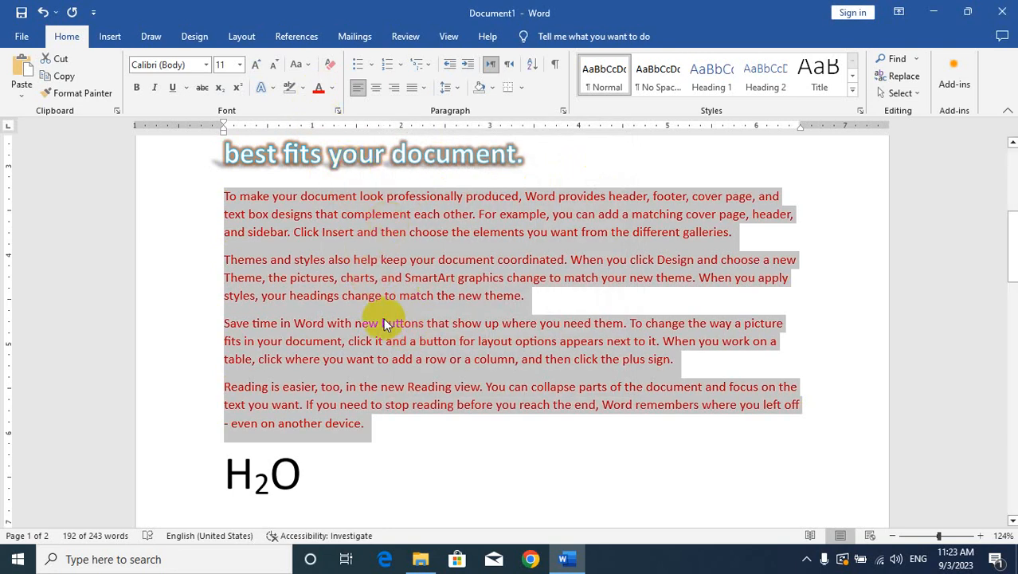
pyautogui.scroll(1, 386, 329)
pyautogui.scroll(-1, 387, 341)
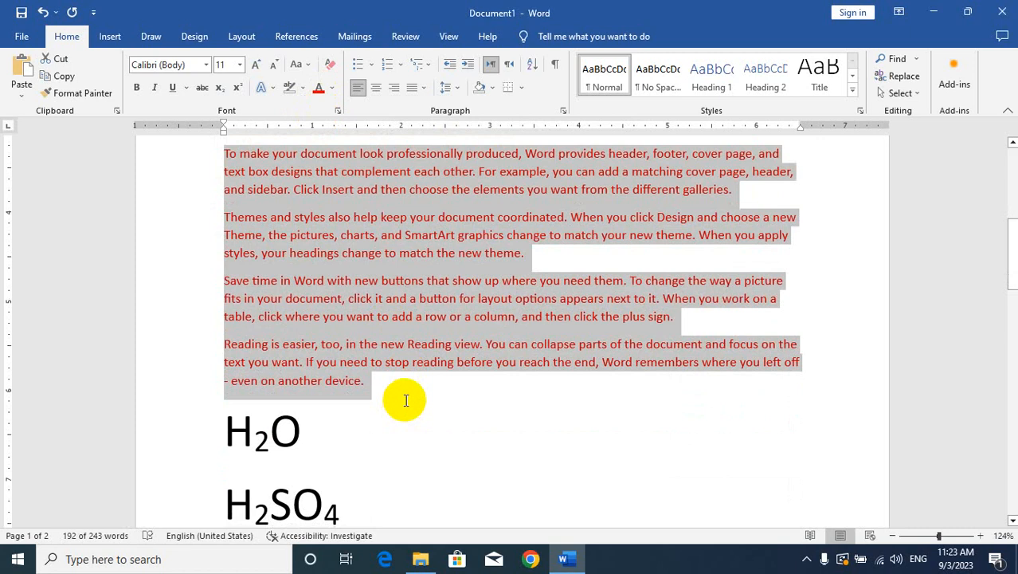
# Select the entire document and clear all its formatting.
pyautogui.hotkey('ctrl', 'a')
pyautogui.scroll(2, 384, 365)
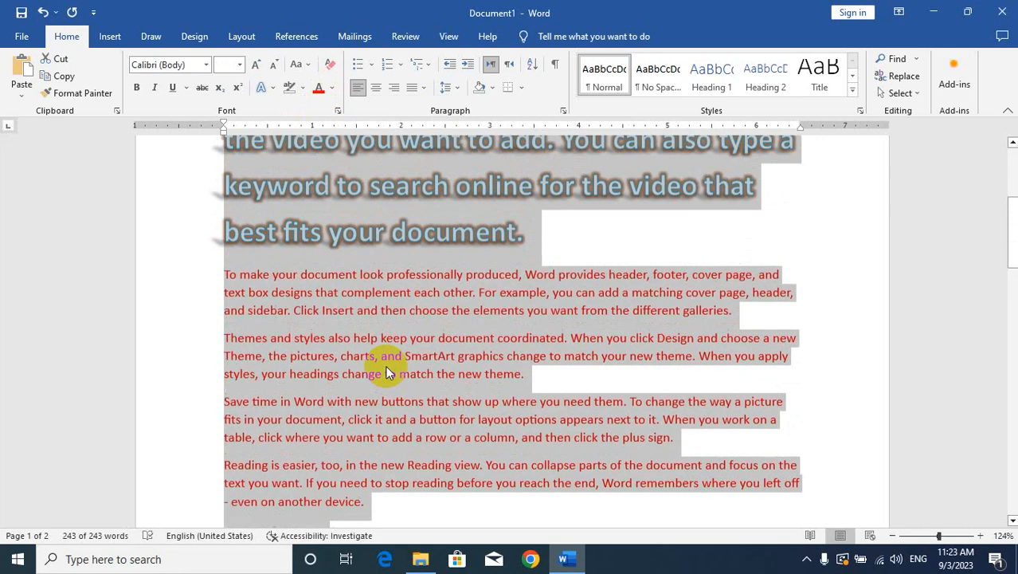
pyautogui.scroll(2, 311, 206)
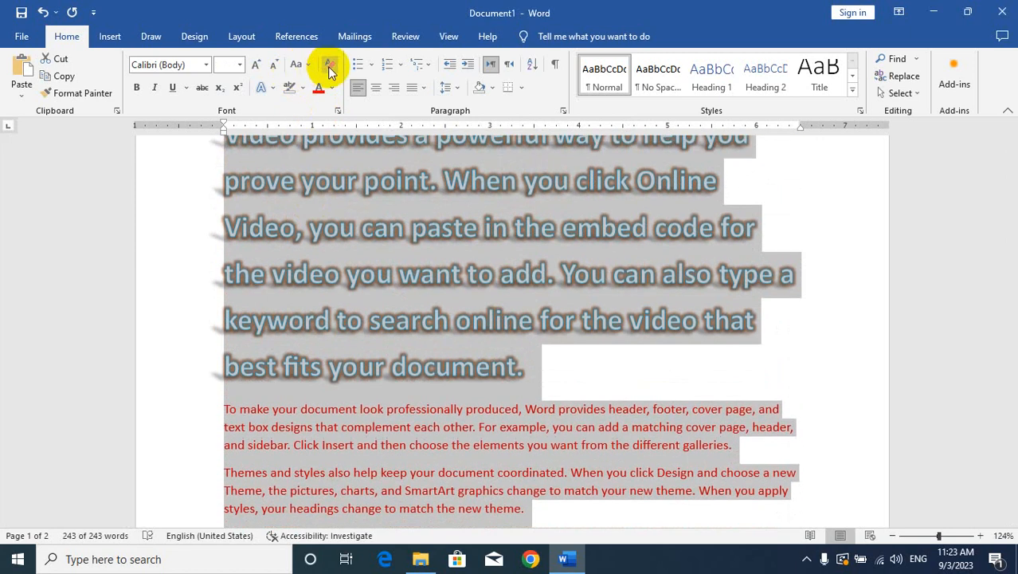
pyautogui.scroll(2, 388, 358)
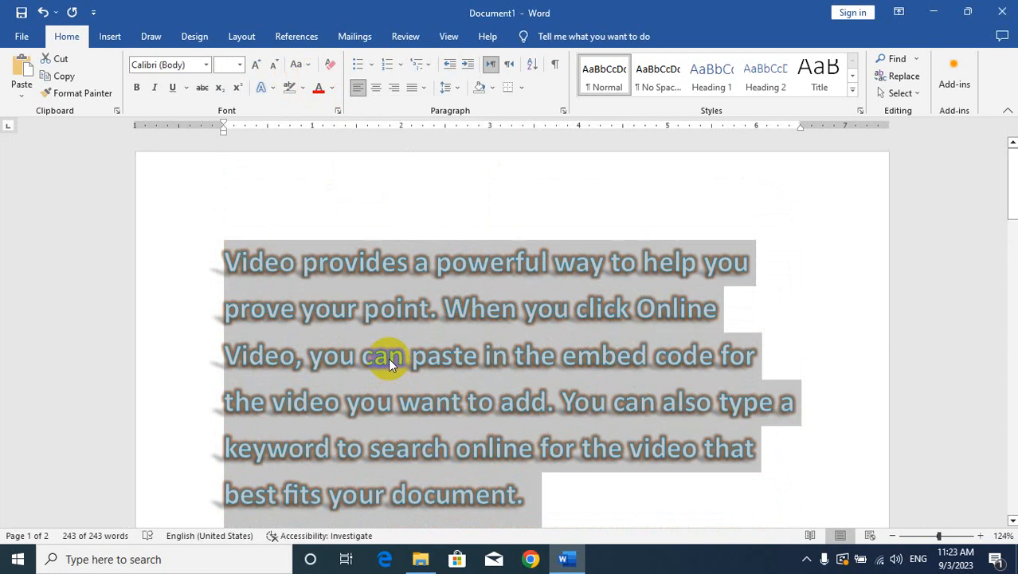
pyautogui.scroll(-2, 388, 358)
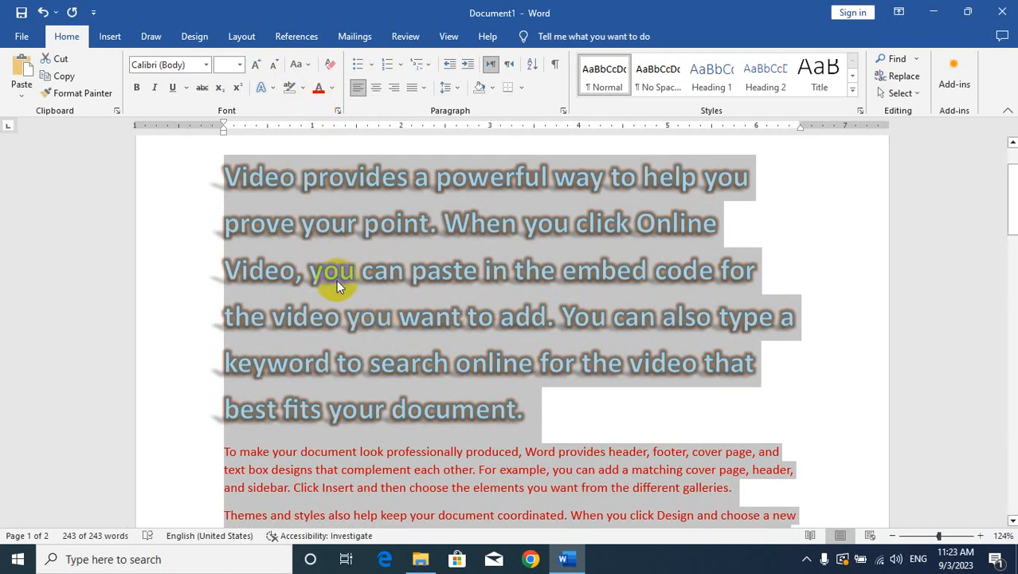
pyautogui.click(330, 68)
pyautogui.scroll(2, 430, 374)
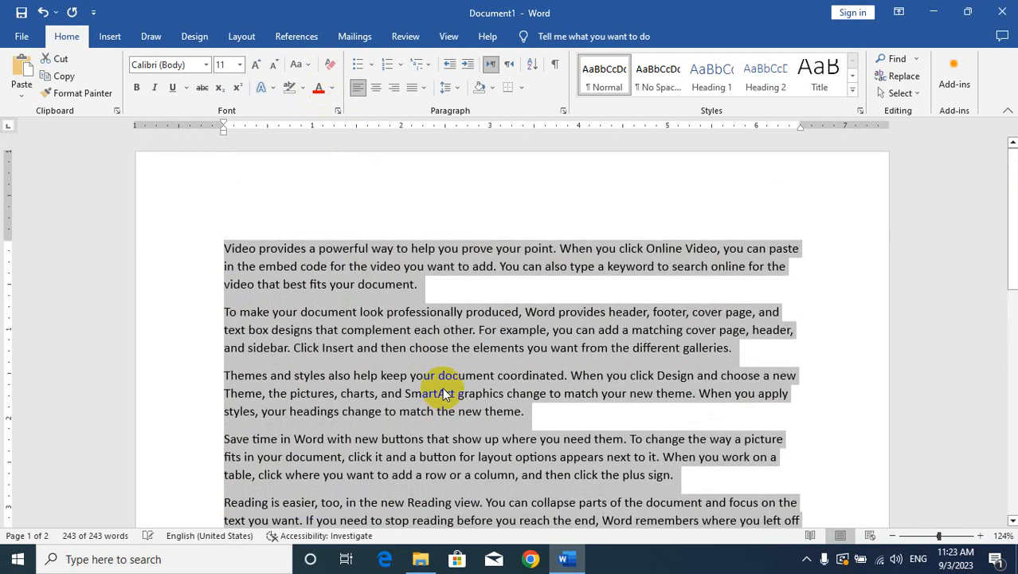
pyautogui.scroll(-2, 449, 383)
pyautogui.scroll(1, 451, 384)
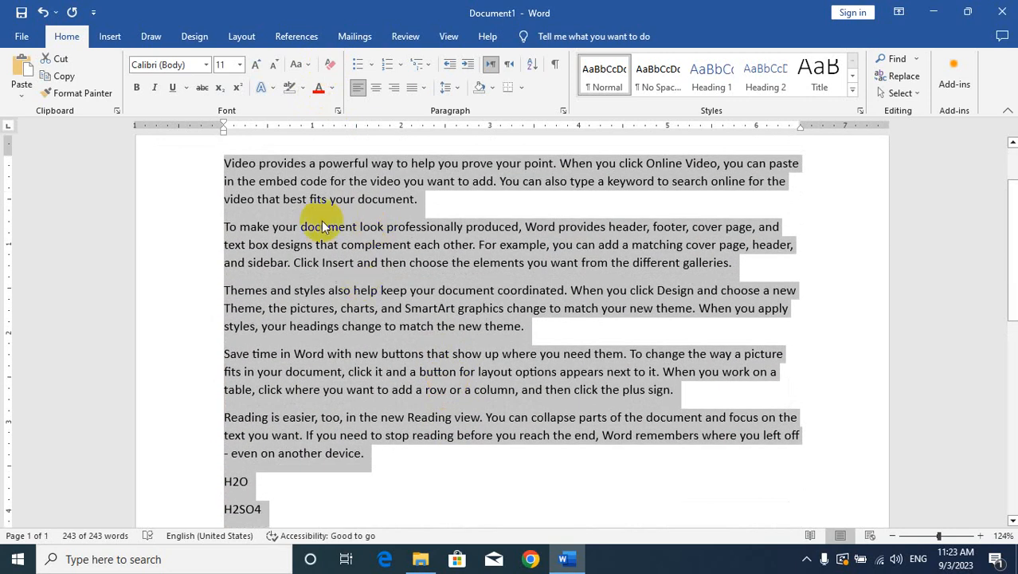
# Select the whole document's text and change it to Sentence case.
pyautogui.keyDown('ctrl'); pyautogui.scroll(6, 310, 259); pyautogui.keyUp('ctrl')
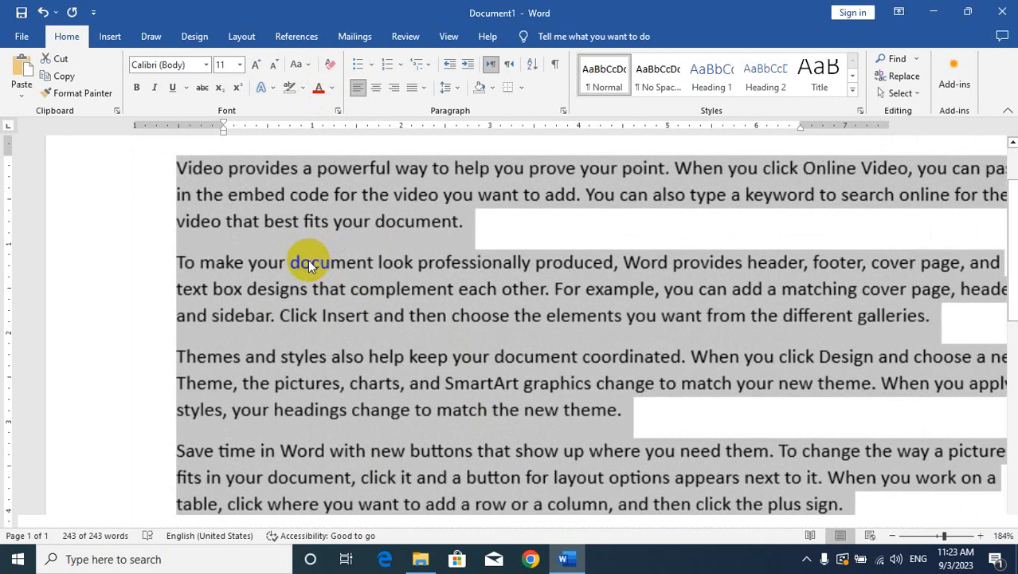
pyautogui.scroll(-1, 305, 295)
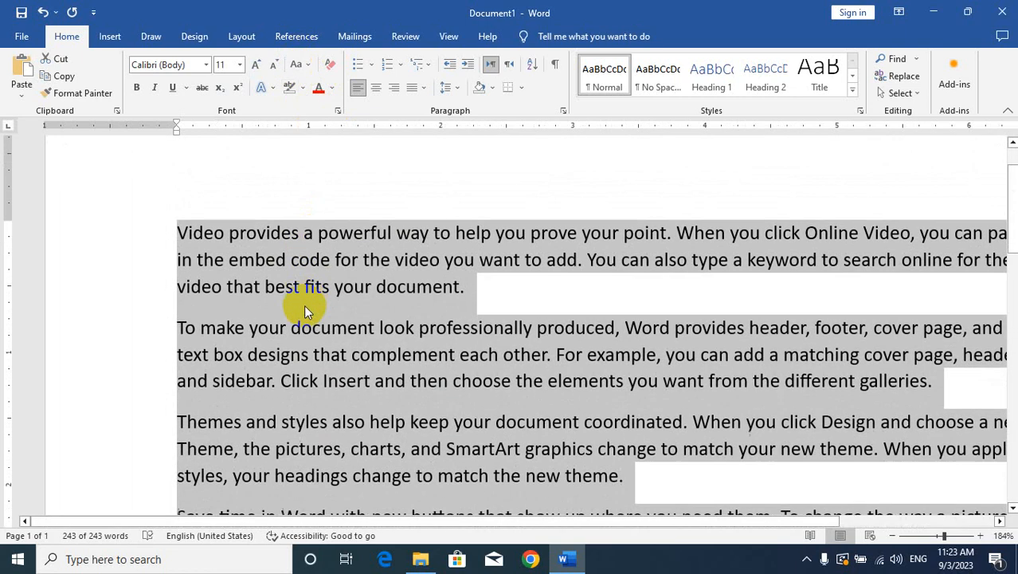
pyautogui.click(314, 285)
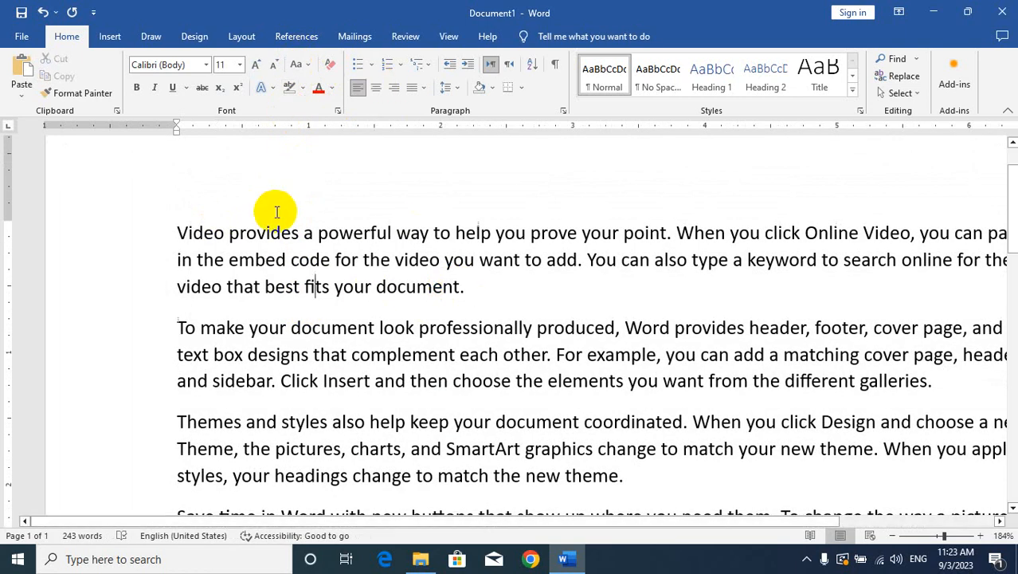
pyautogui.hotkey('ctrl', 'a')
pyautogui.click(306, 65)
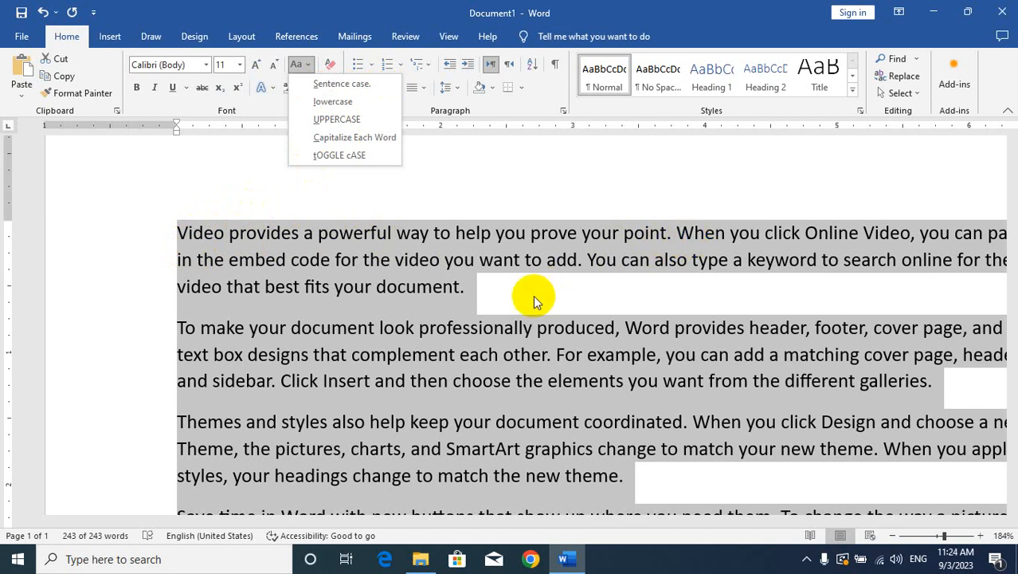
pyautogui.click(361, 85)
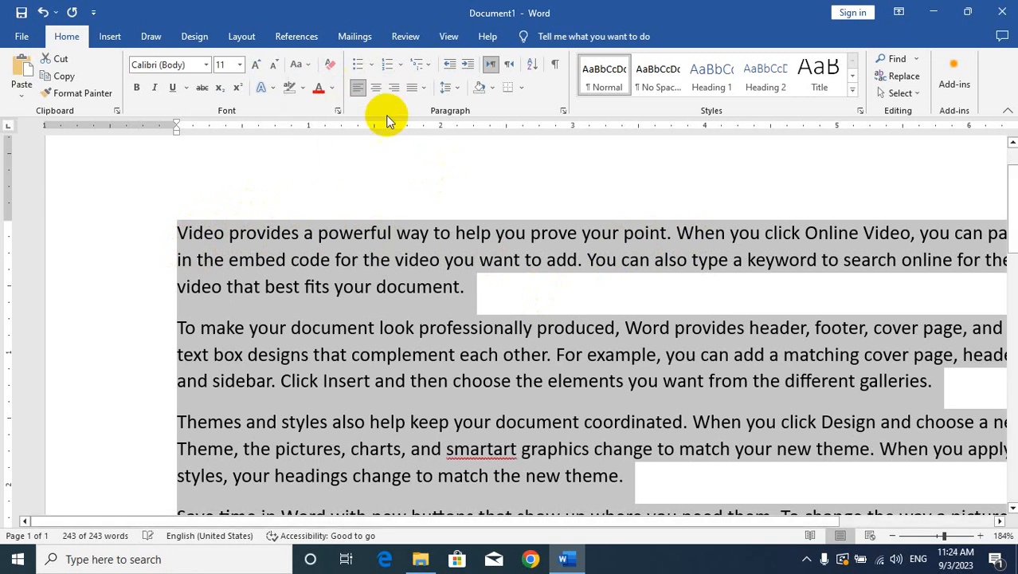
# Change the case of the selected document text to lowercase, followed by UPPERCASE.
pyautogui.click(305, 68)
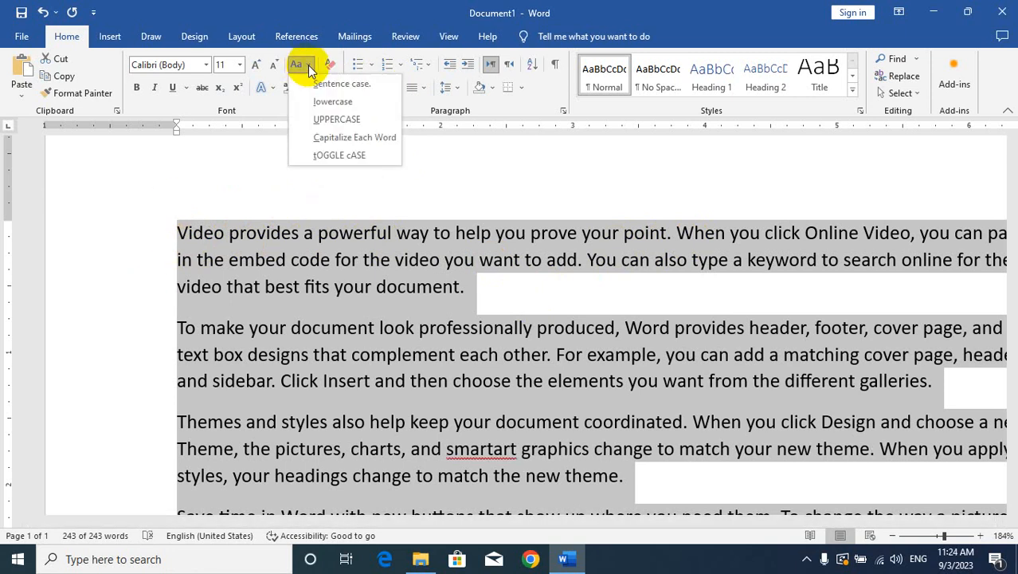
pyautogui.click(330, 102)
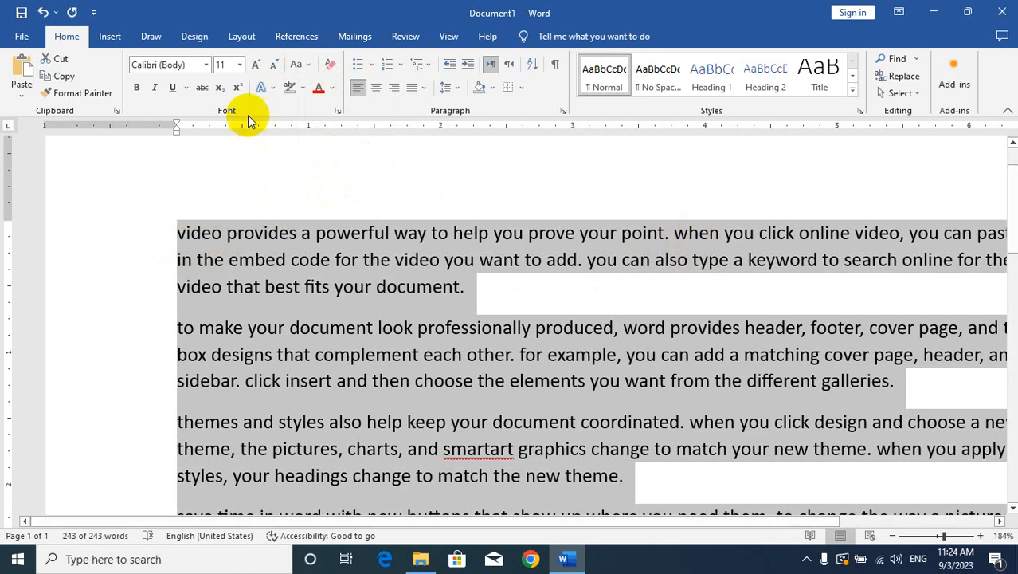
pyautogui.click(307, 65)
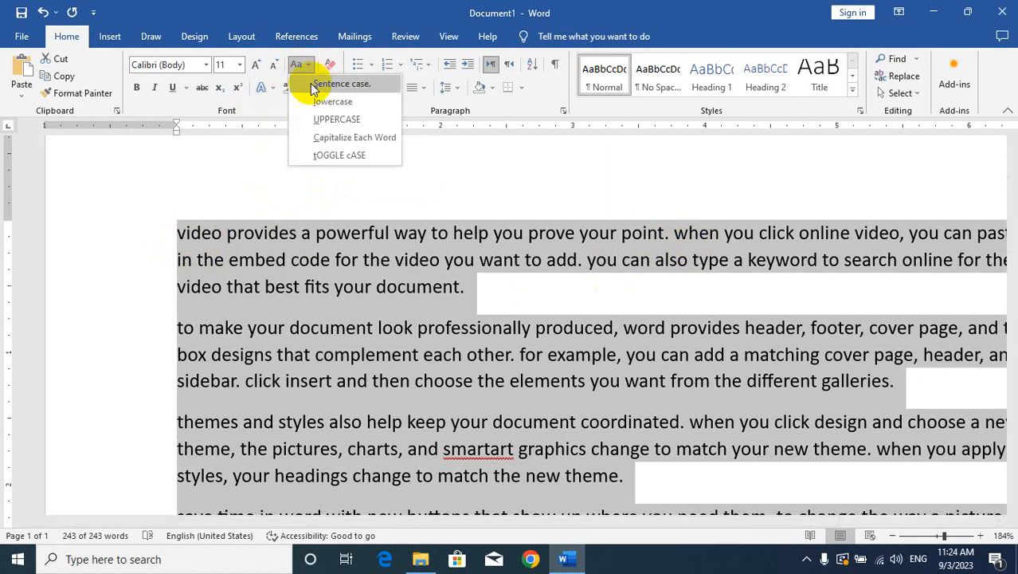
pyautogui.click(338, 119)
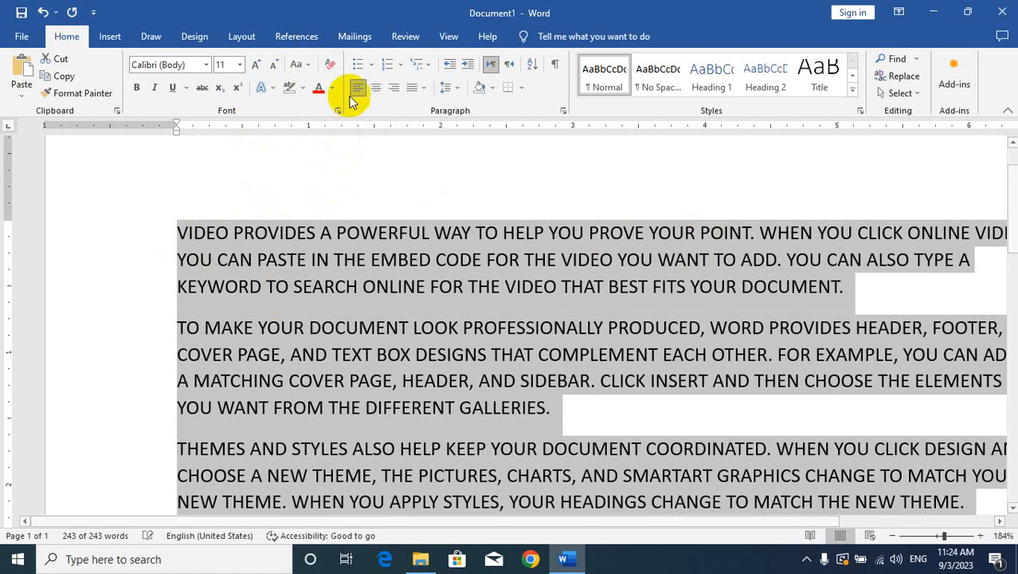
# Return the selected document text to Sentence case, and apply Capitalize Each Word to it.
pyautogui.click(307, 65)
pyautogui.click(339, 80)
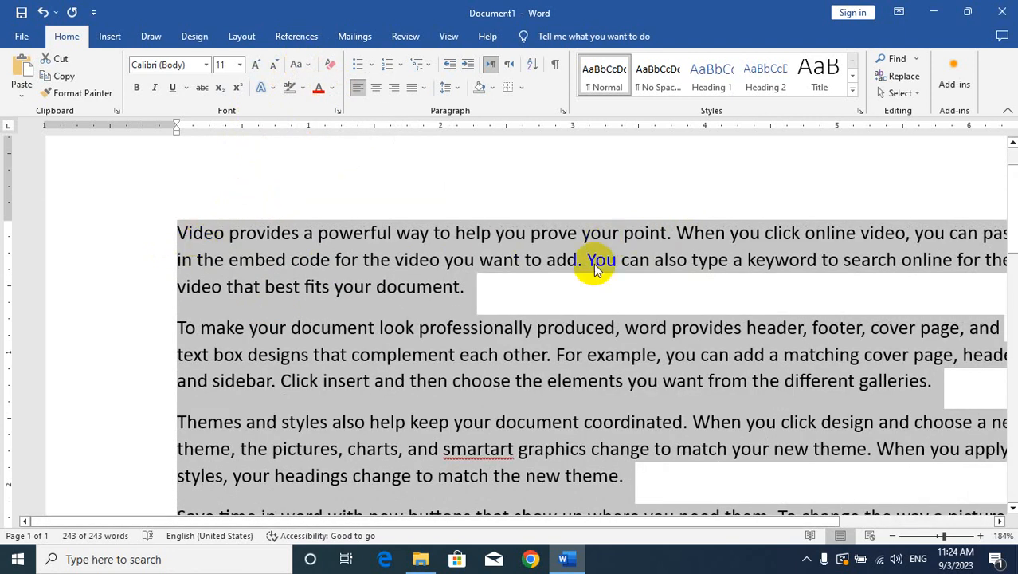
pyautogui.click(307, 68)
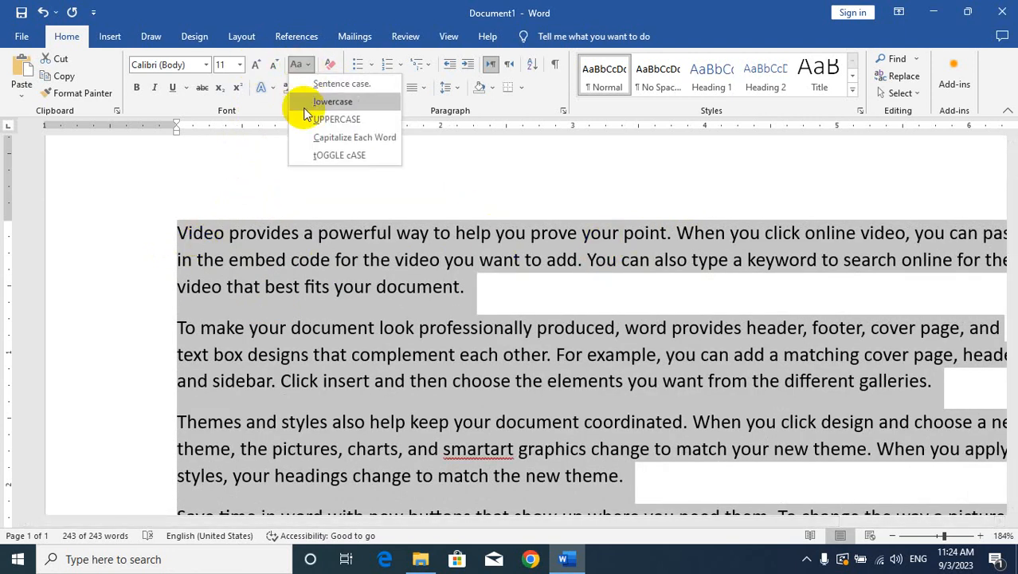
pyautogui.click(342, 137)
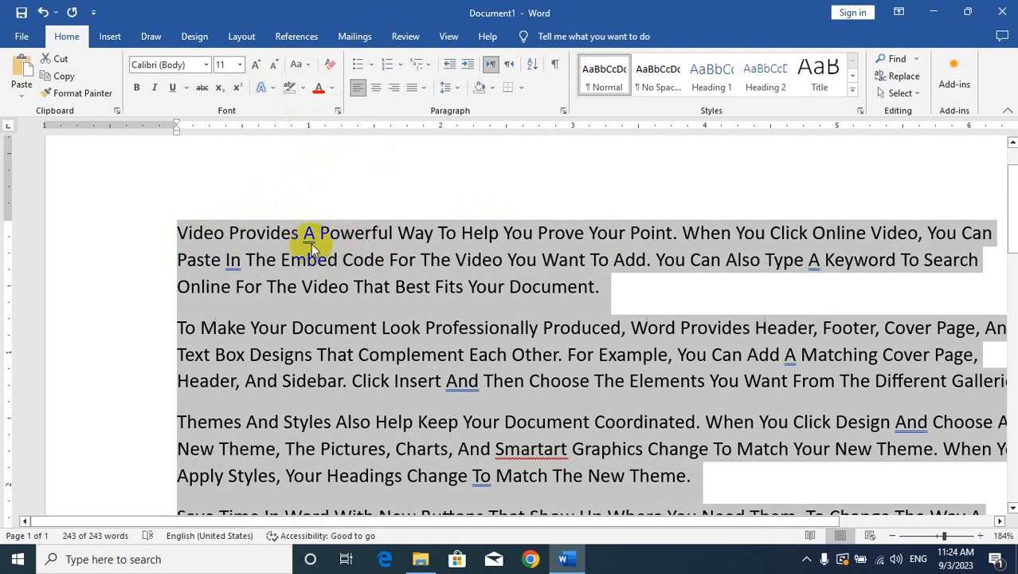
# Apply tOGGLE cASE to the selected document text, and change it back to Sentence case.
pyautogui.click(305, 71)
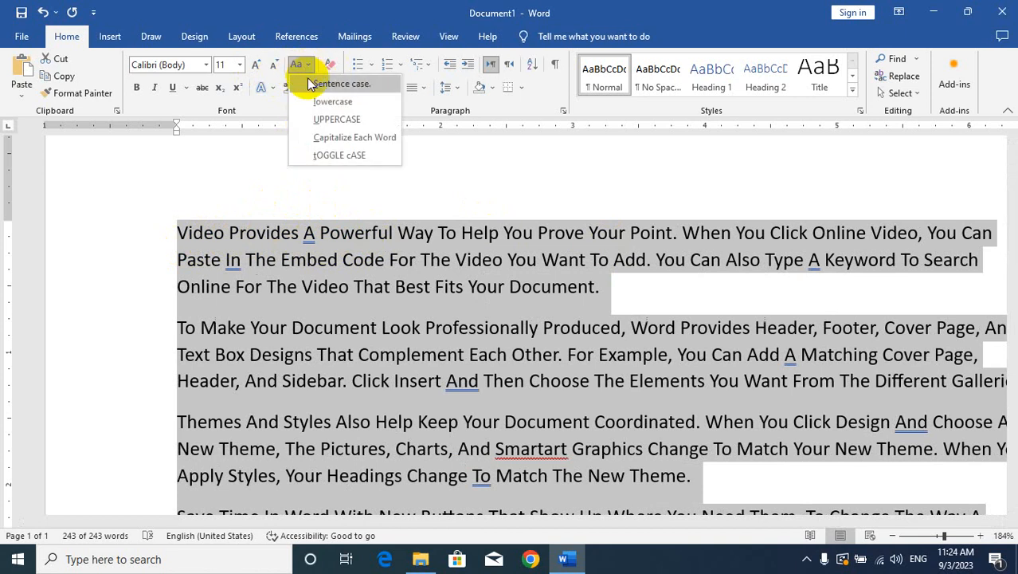
pyautogui.click(355, 158)
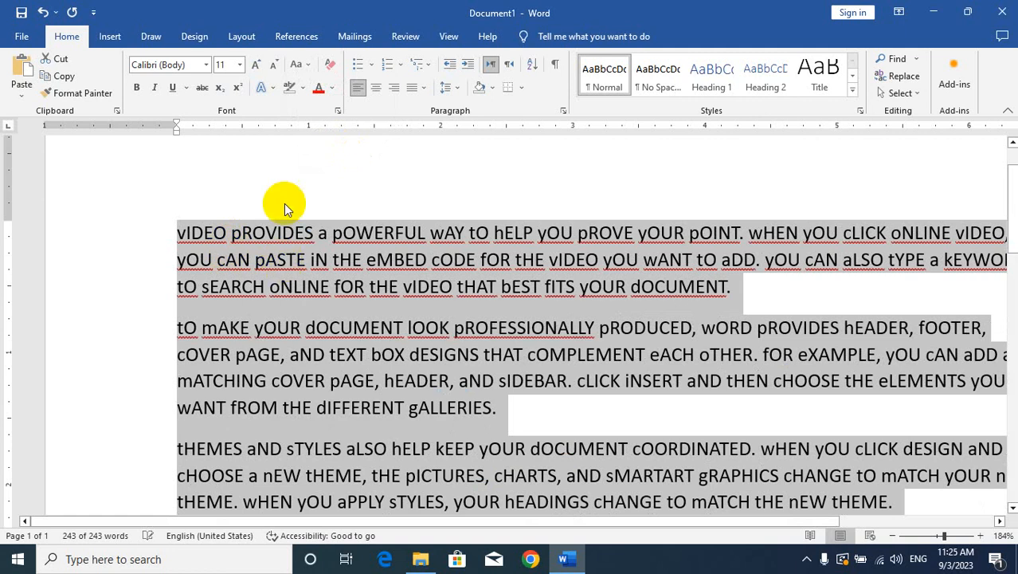
pyautogui.click(306, 70)
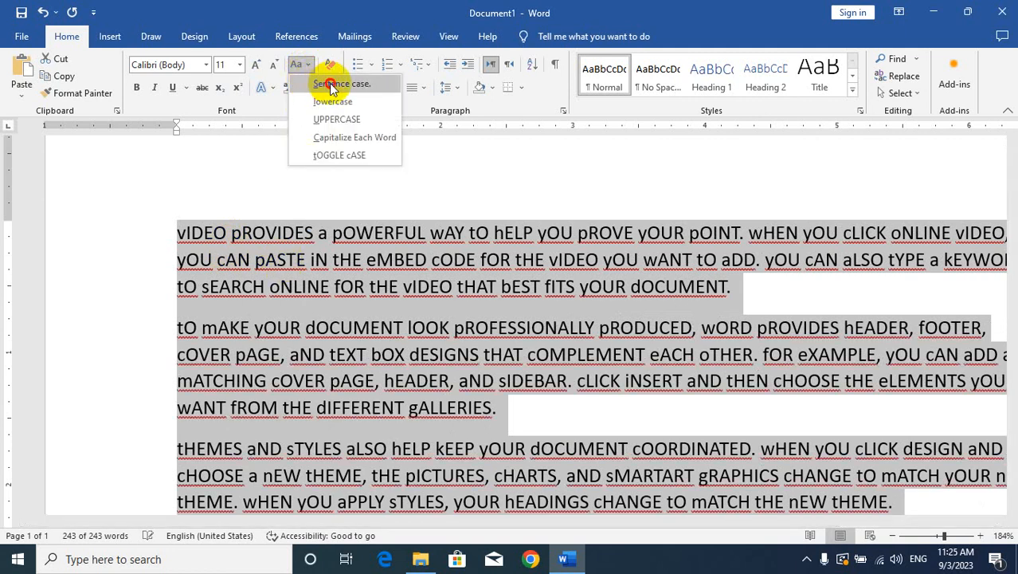
pyautogui.click(330, 83)
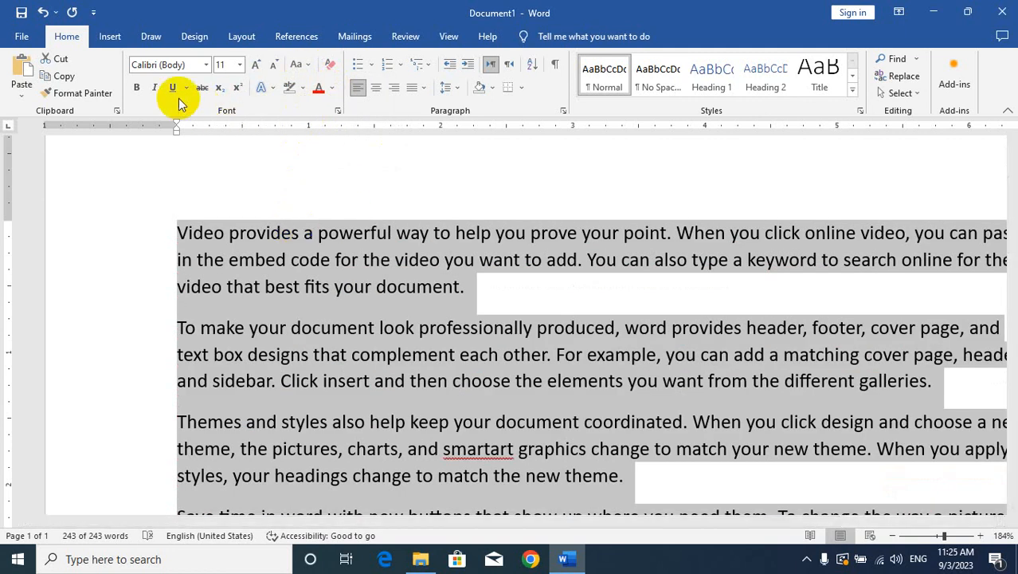